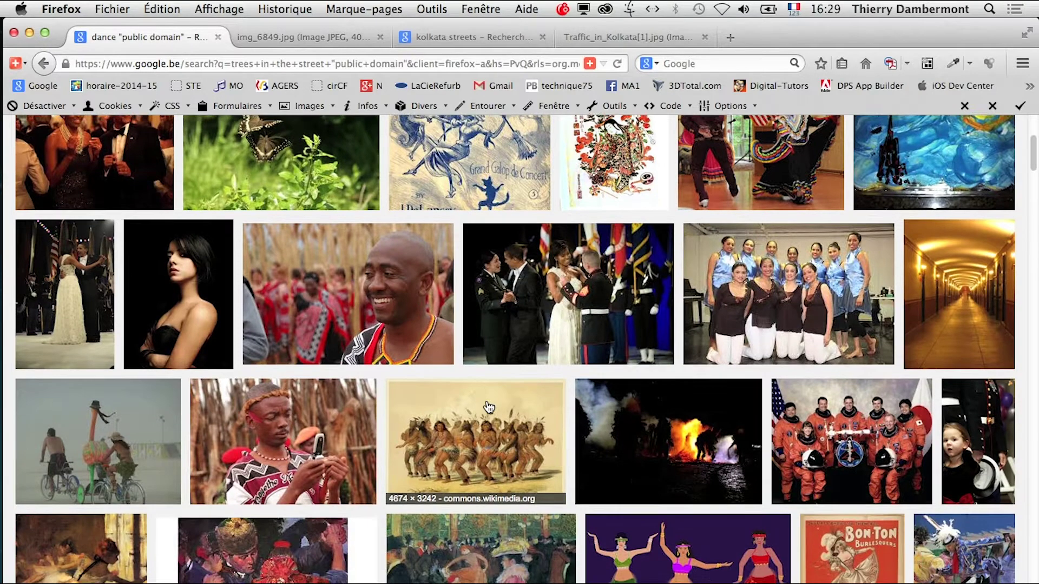
# Open the orange-suited astronaut group photo from the dance results in a new tab and try to display its full-size image
pyautogui.scroll(-1, 490, 406)
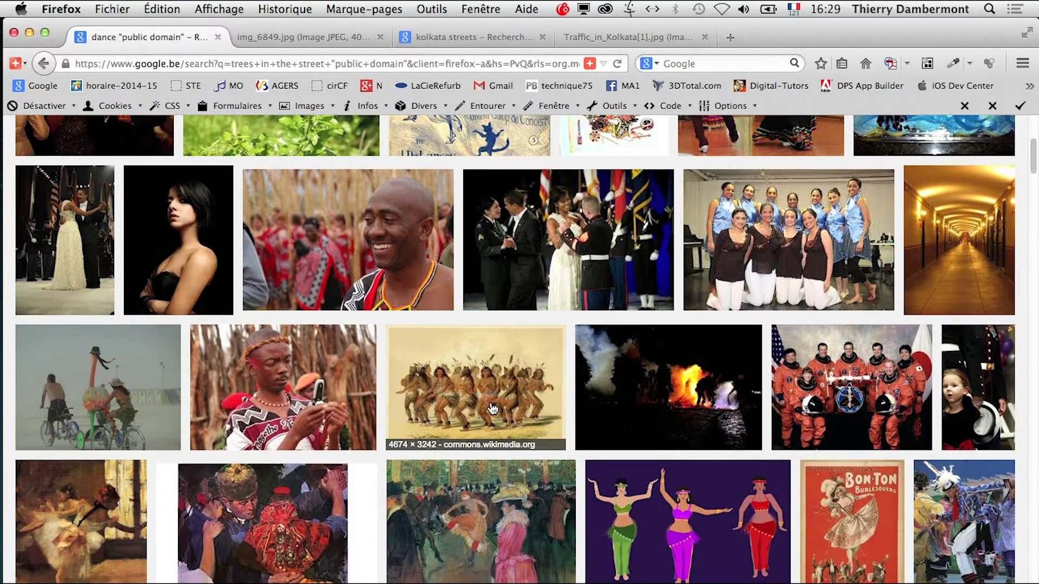
pyautogui.scroll(-1, 843, 409)
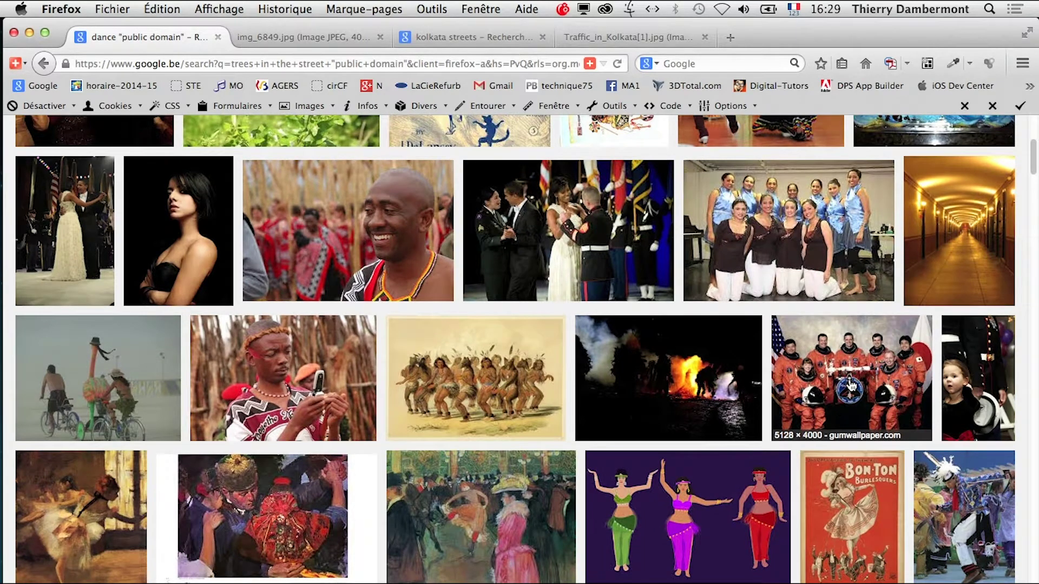
pyautogui.rightClick(836, 365)
pyautogui.click(847, 371)
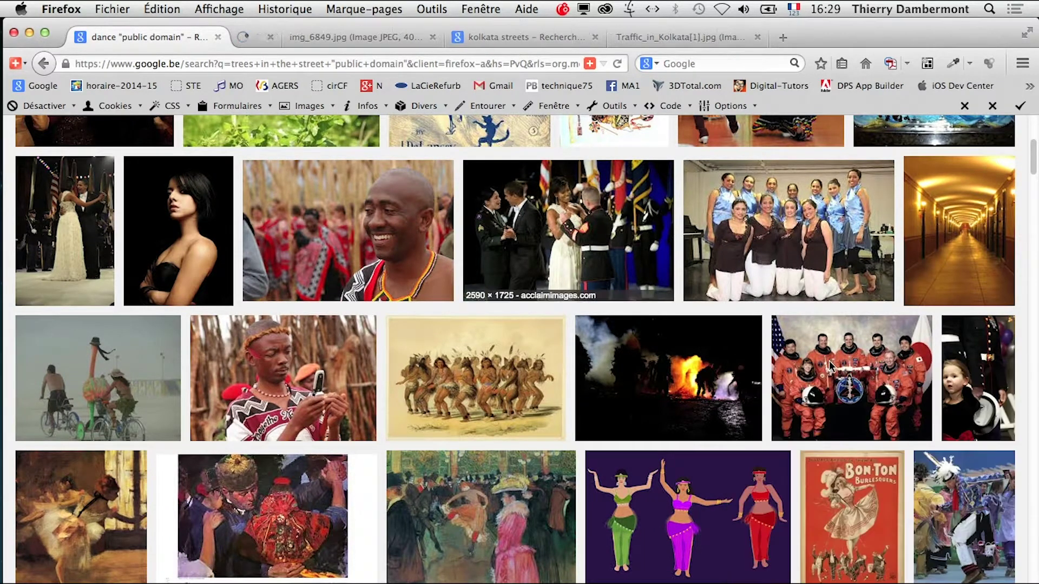
pyautogui.click(326, 44)
pyautogui.click(854, 391)
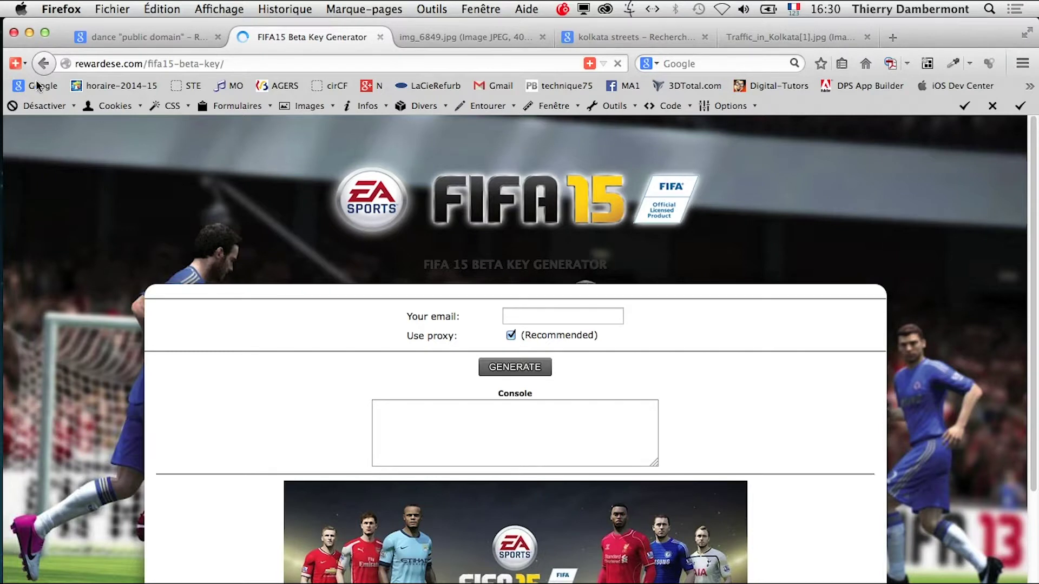
# Run a reverse image search on the astronaut group photo and list all its available sizes
pyautogui.click(187, 36)
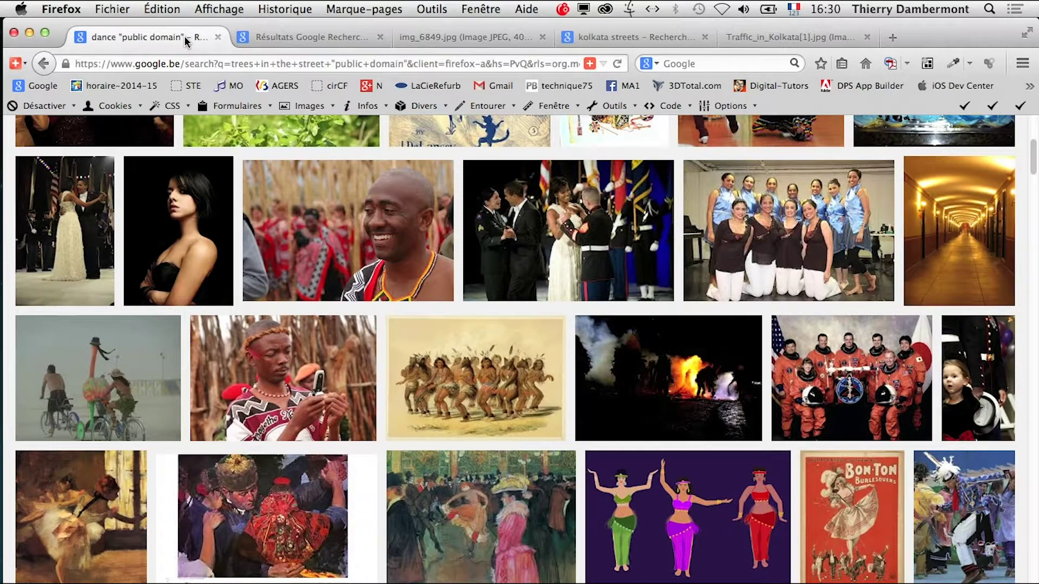
pyautogui.hotkey('ctrl', 'Tab')
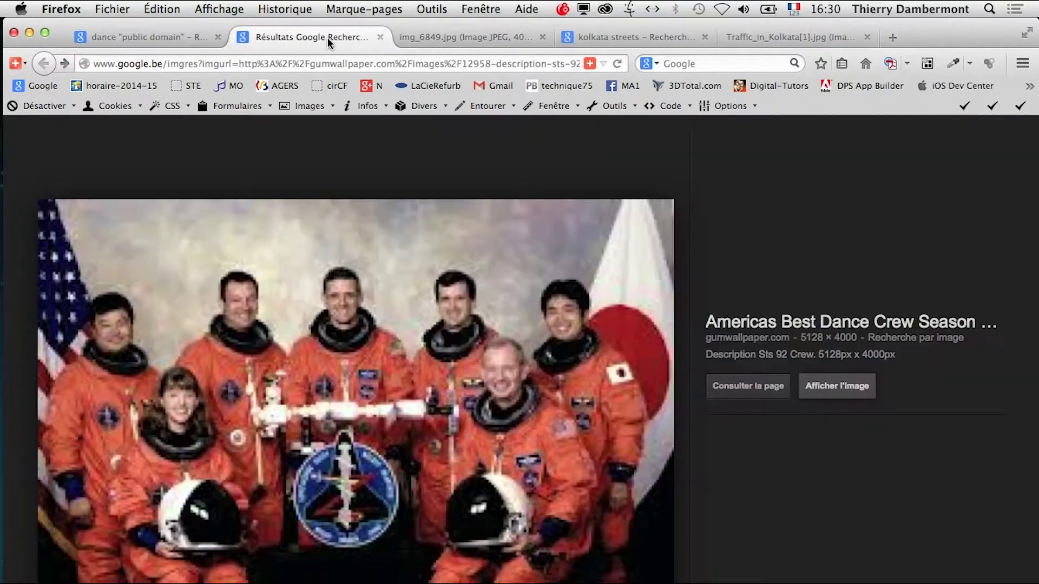
pyautogui.click(880, 337)
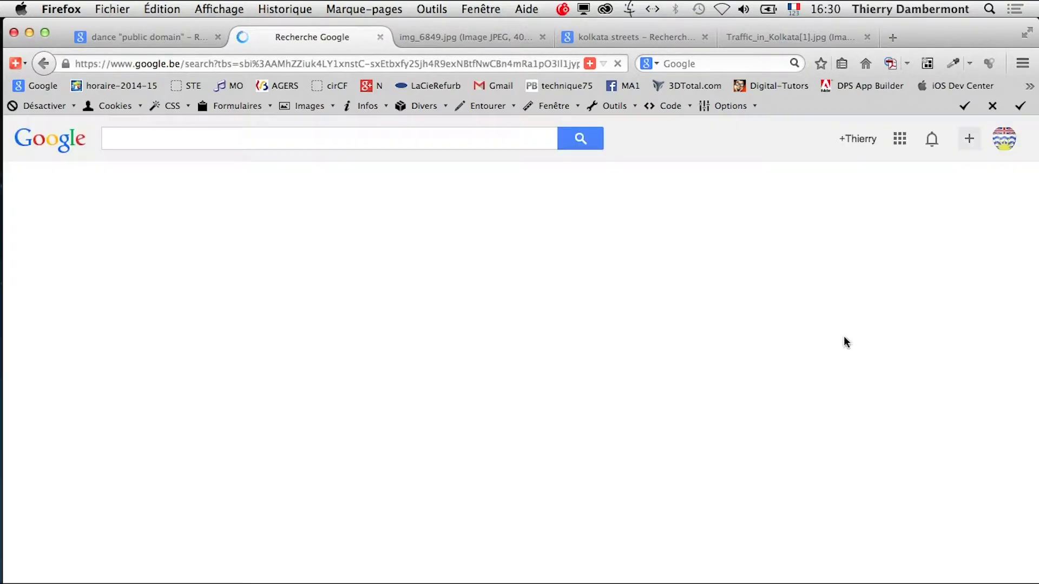
pyautogui.click(219, 308)
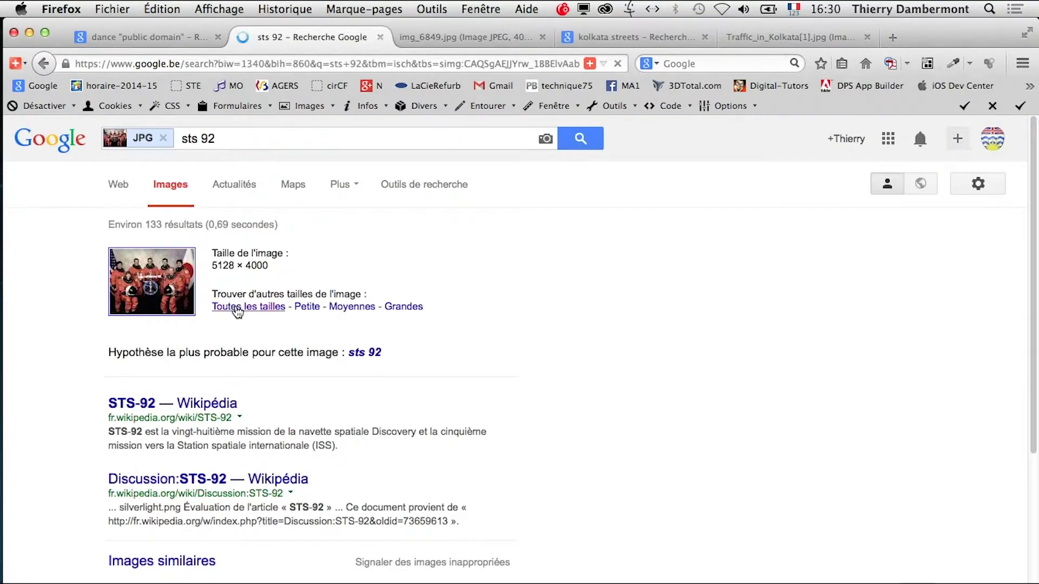
# Open the 5128 × 4000 version of the astronaut photo in a new tab and display its full-size image
pyautogui.rightClick(141, 295)
pyautogui.click(148, 303)
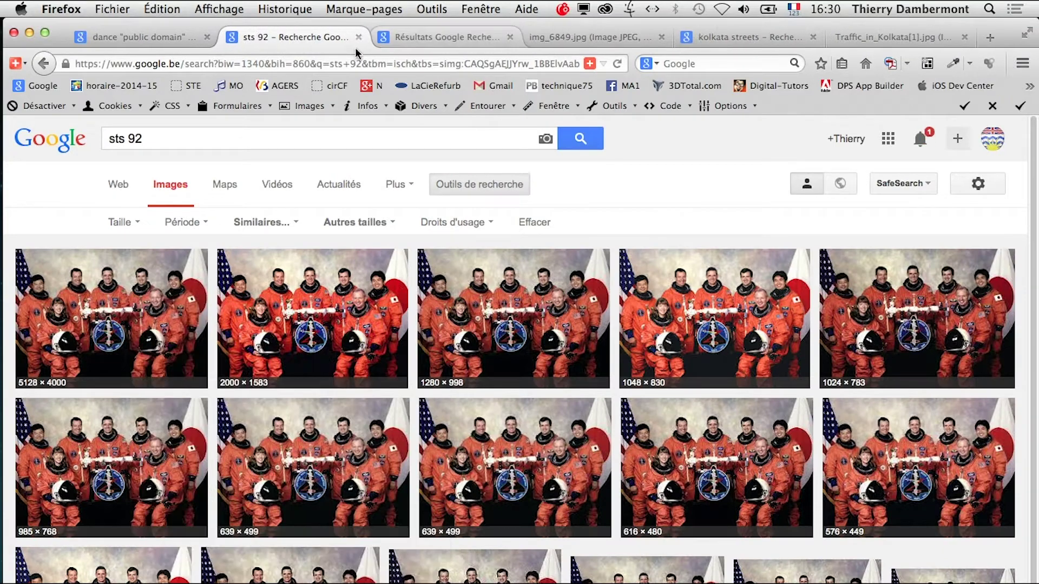
pyautogui.click(423, 38)
pyautogui.click(864, 393)
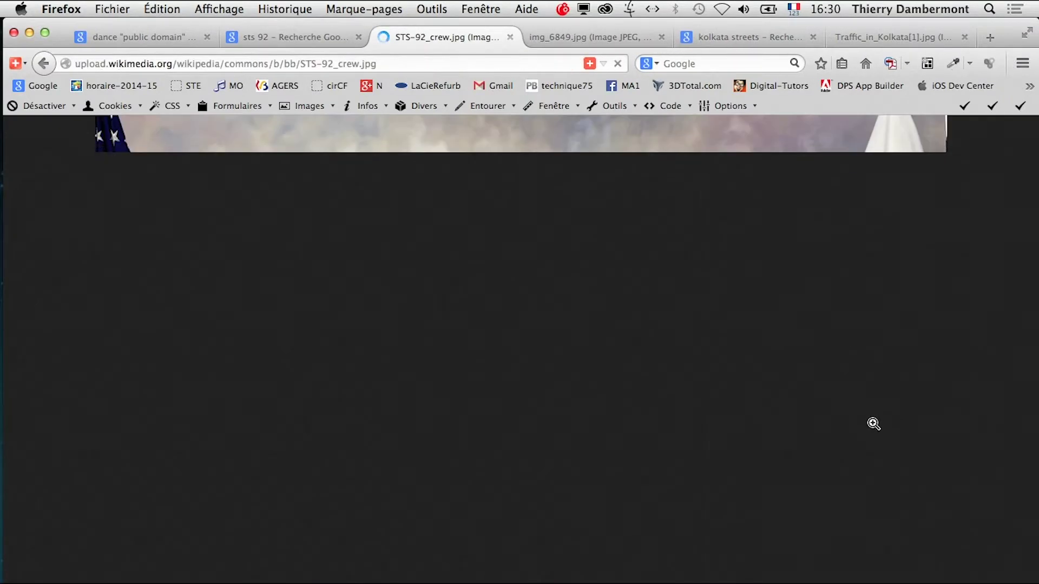
# Look further through the dance "public domain" image results for other suitable photos
pyautogui.click(145, 38)
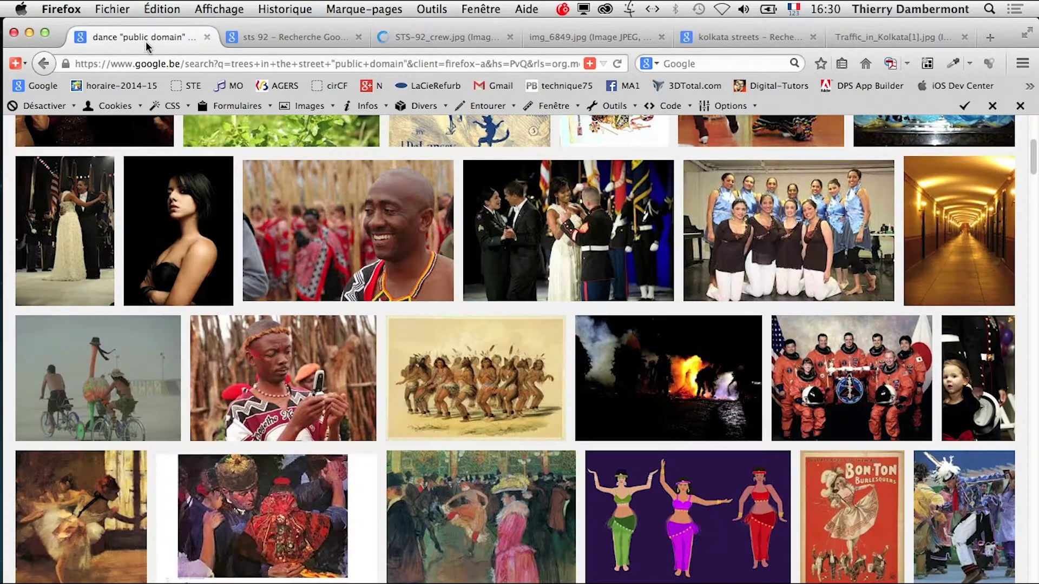
pyautogui.scroll(-5, 649, 506)
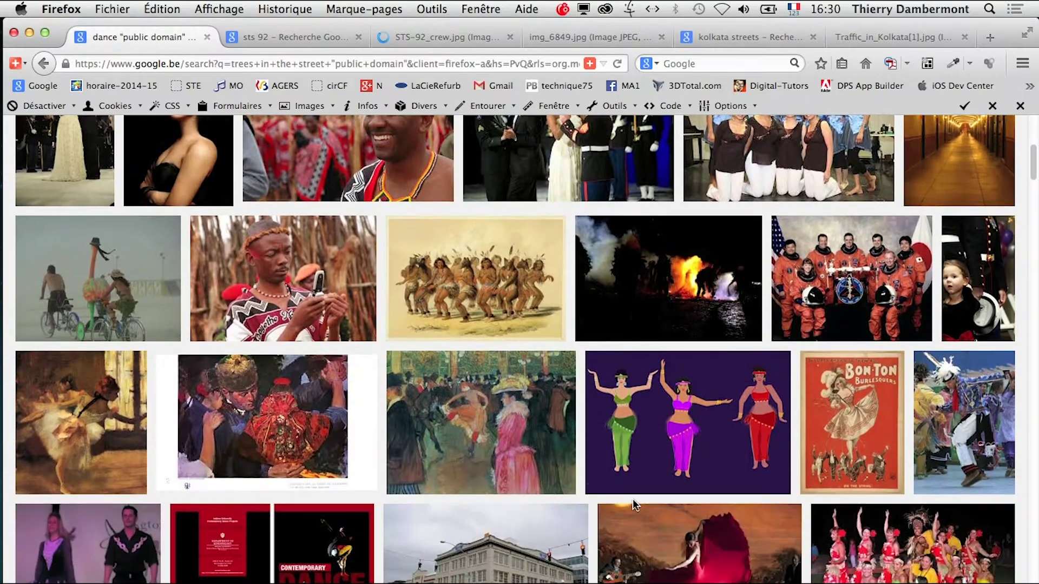
pyautogui.scroll(-4, 639, 508)
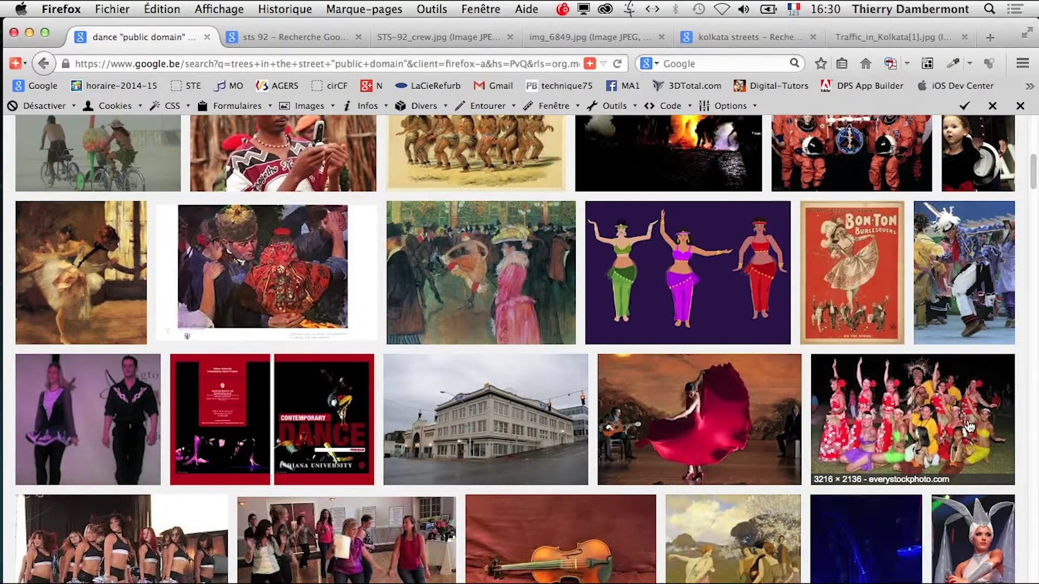
pyautogui.scroll(-5, 968, 427)
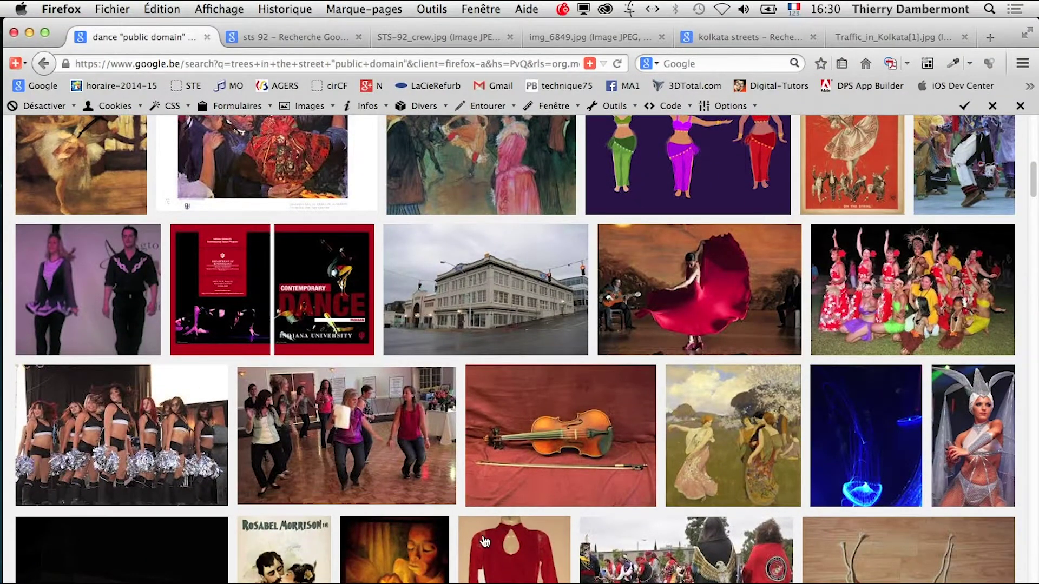
pyautogui.scroll(-10, 484, 542)
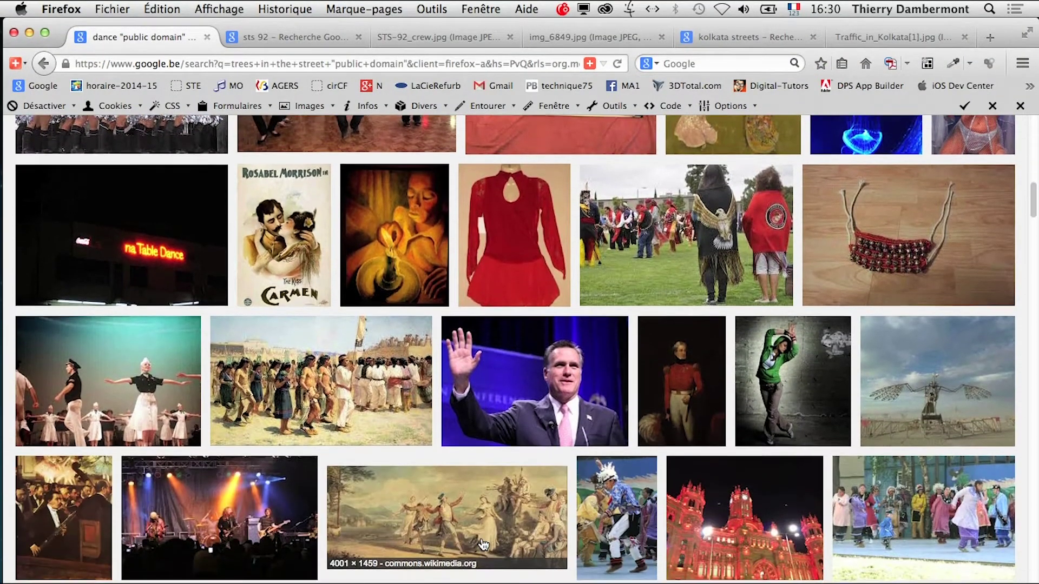
pyautogui.scroll(-10, 483, 544)
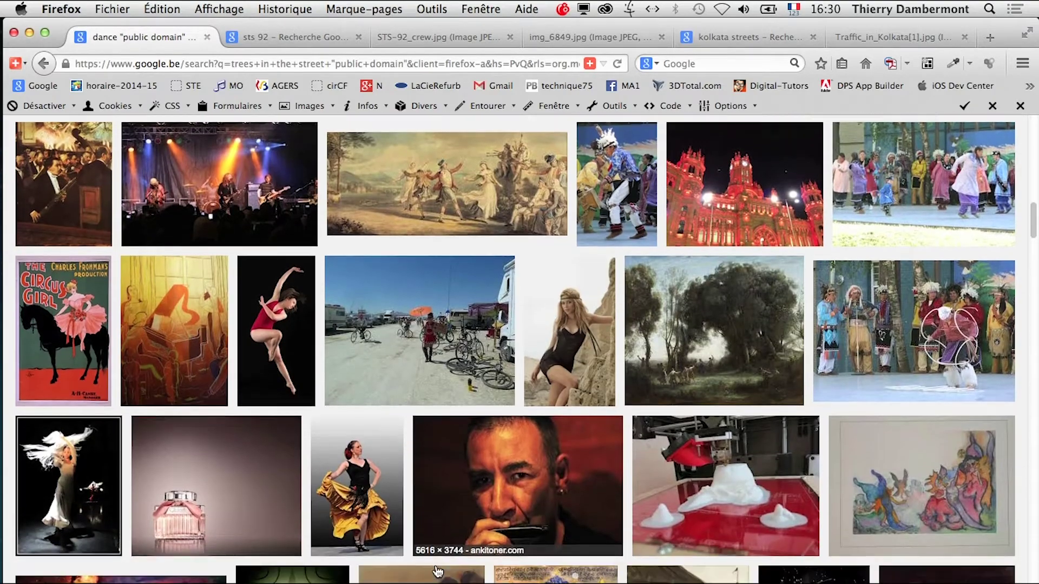
pyautogui.scroll(-2, 438, 569)
# Start saving the STS-92_crew.jpg image and choose the palette historique folder inside PS-2014-09-11 as its destination
pyautogui.click(299, 44)
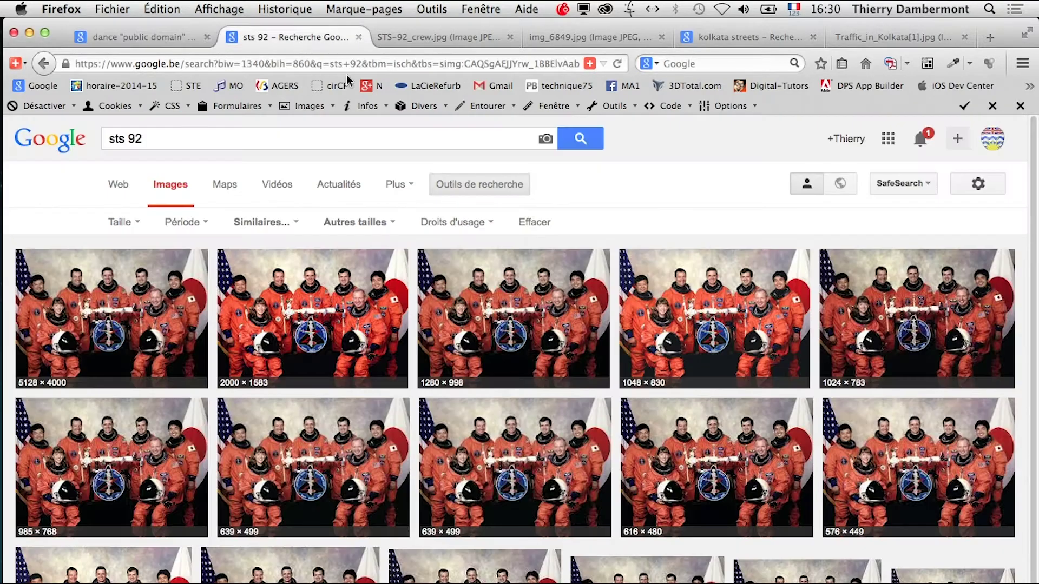
pyautogui.click(454, 42)
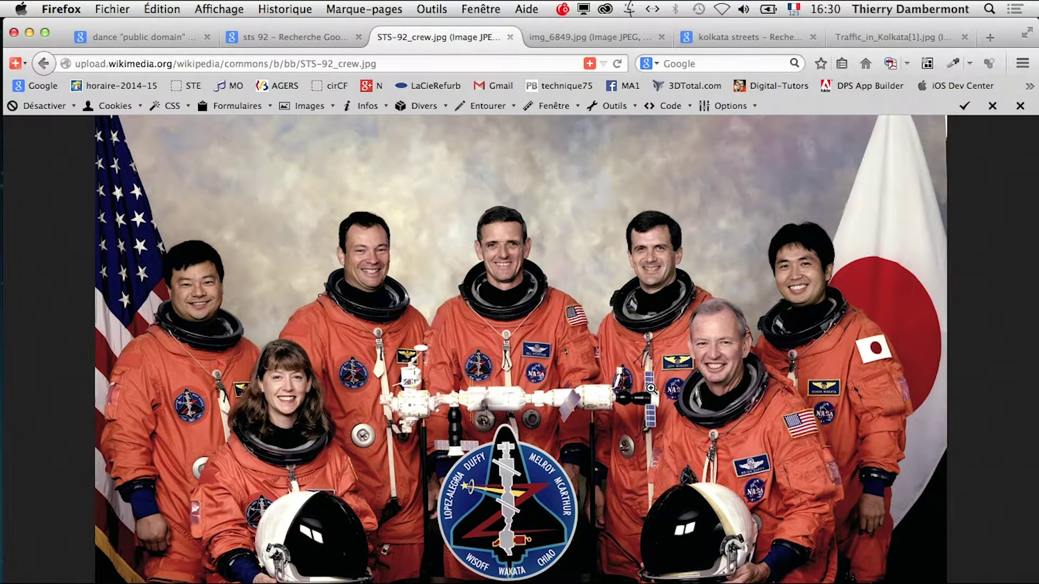
pyautogui.rightClick(593, 359)
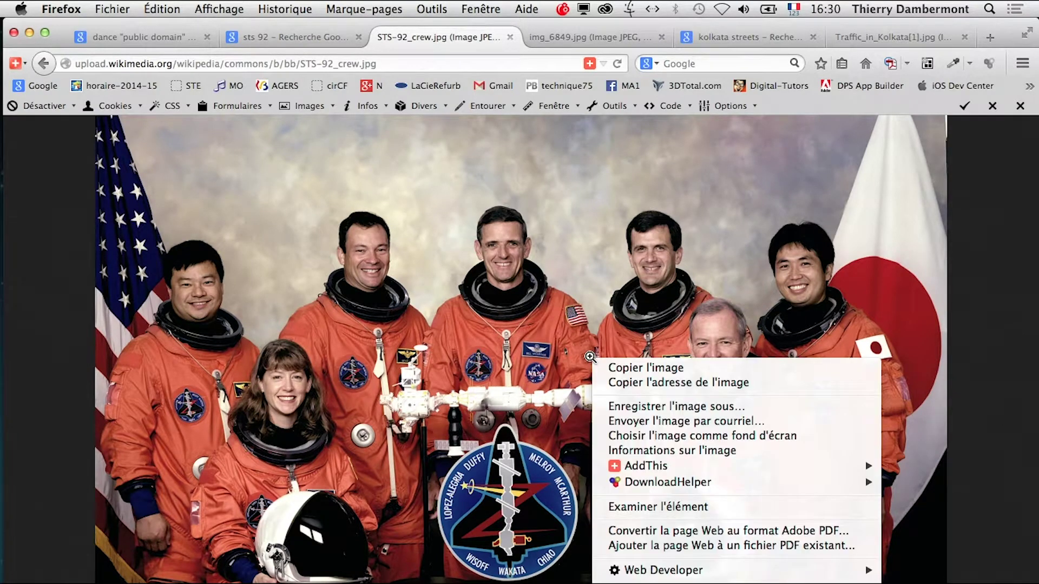
pyautogui.click(671, 406)
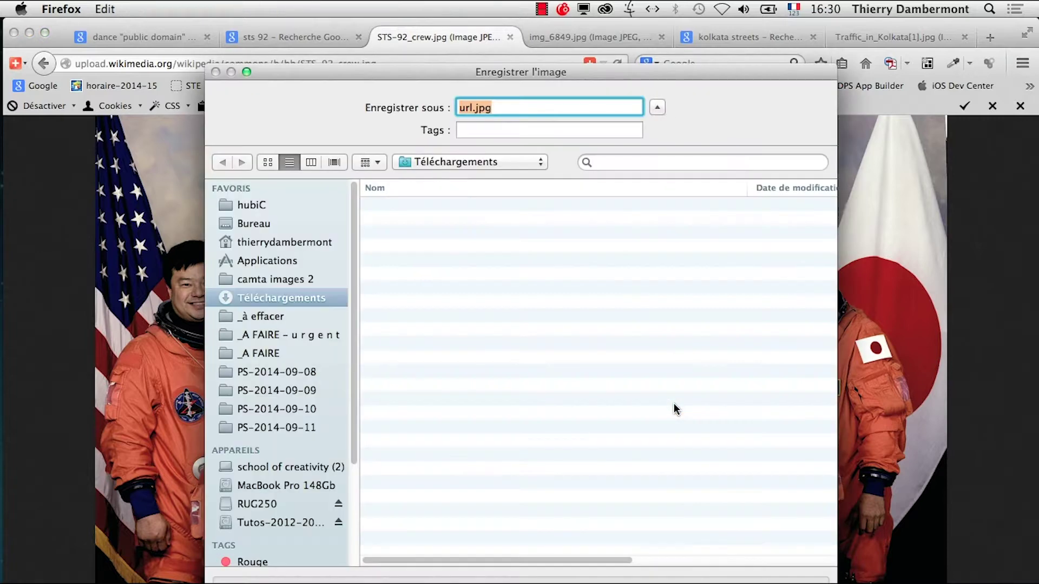
pyautogui.click(478, 108)
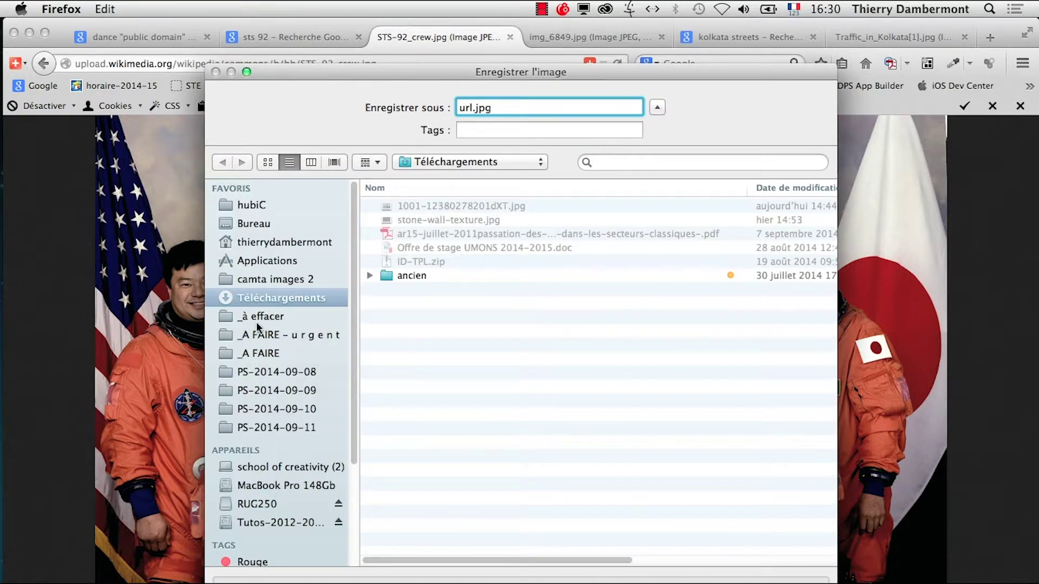
pyautogui.click(283, 427)
pyautogui.doubleClick(420, 206)
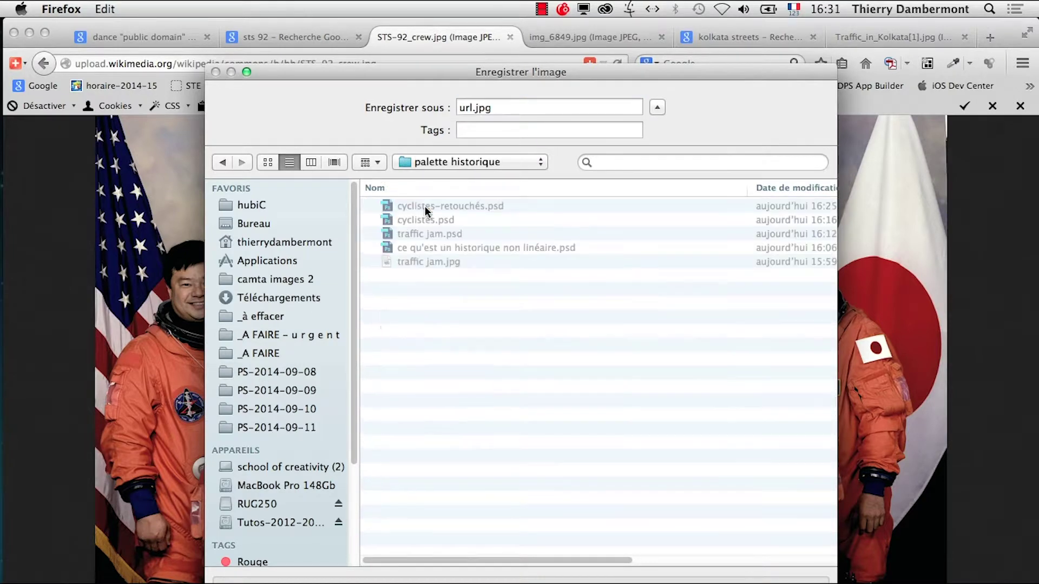
# Name the image file astronautes.jpg and save it
pyautogui.doubleClick(463, 108)
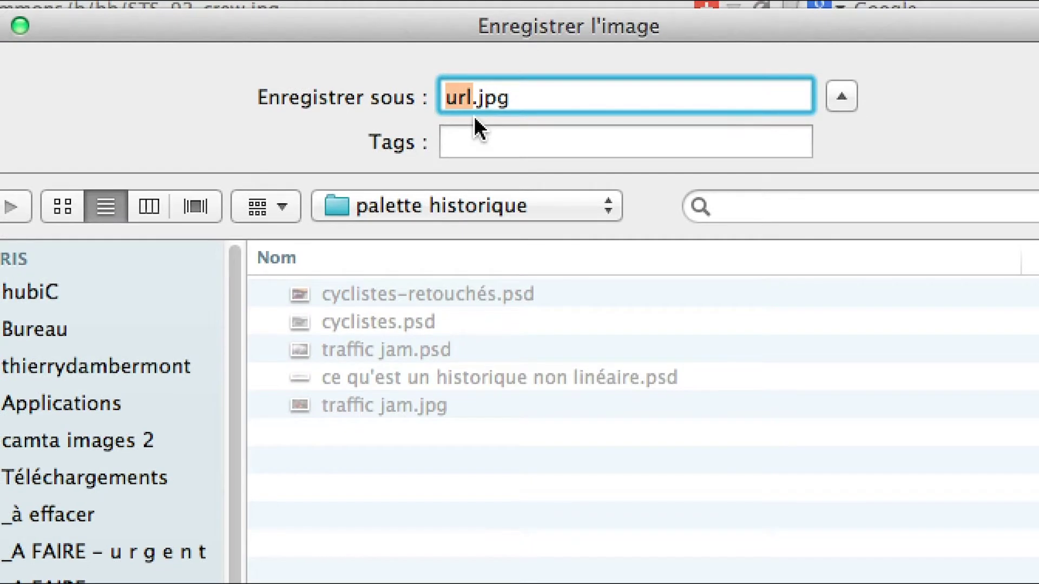
pyautogui.write('as')
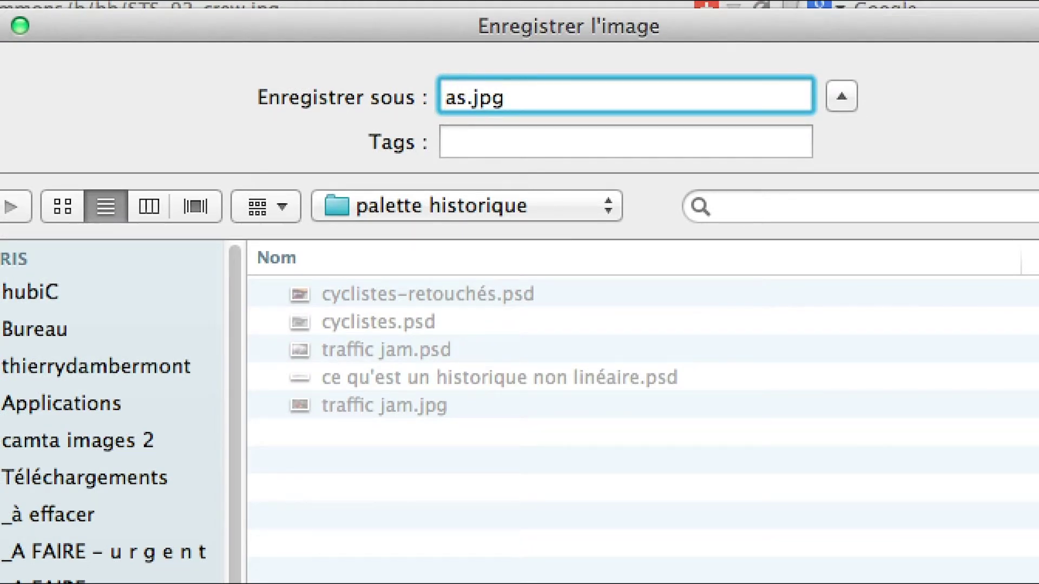
pyautogui.write('tronautes')
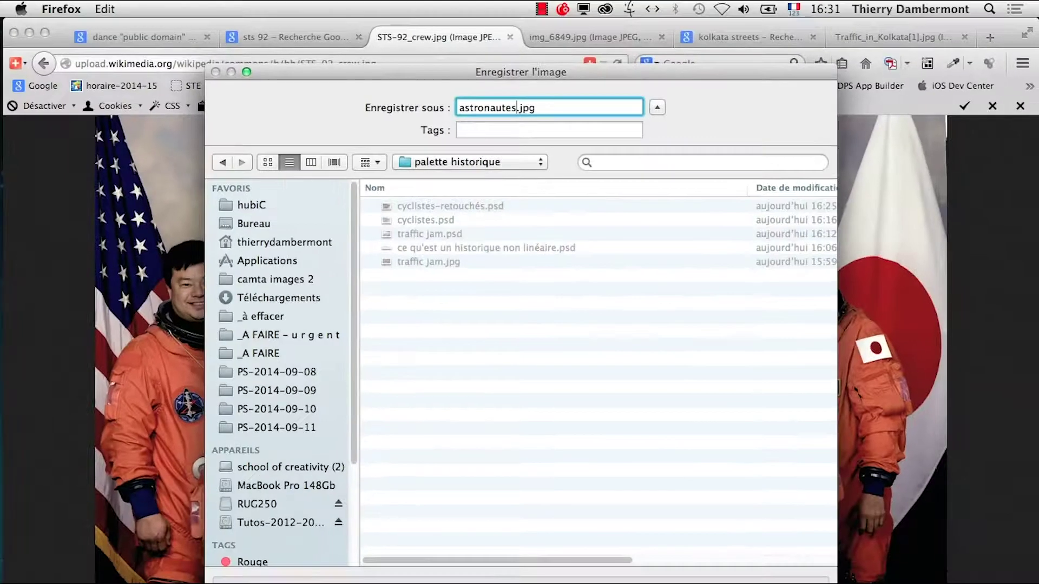
pyautogui.press('Return')
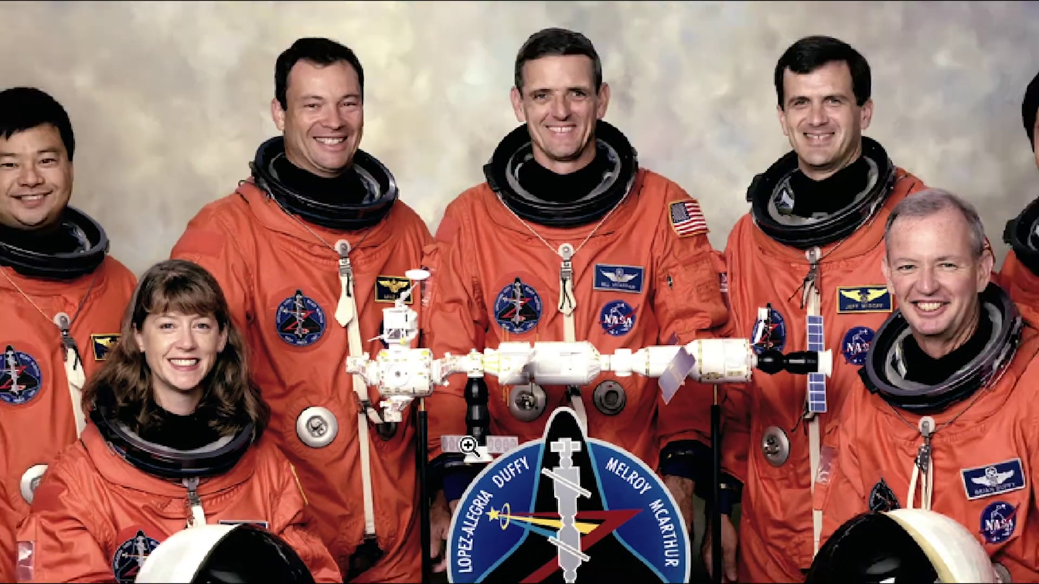
# Switch to Photoshop and open astronautes.jpg from the palette historique folder
pyautogui.press('super+Tab')
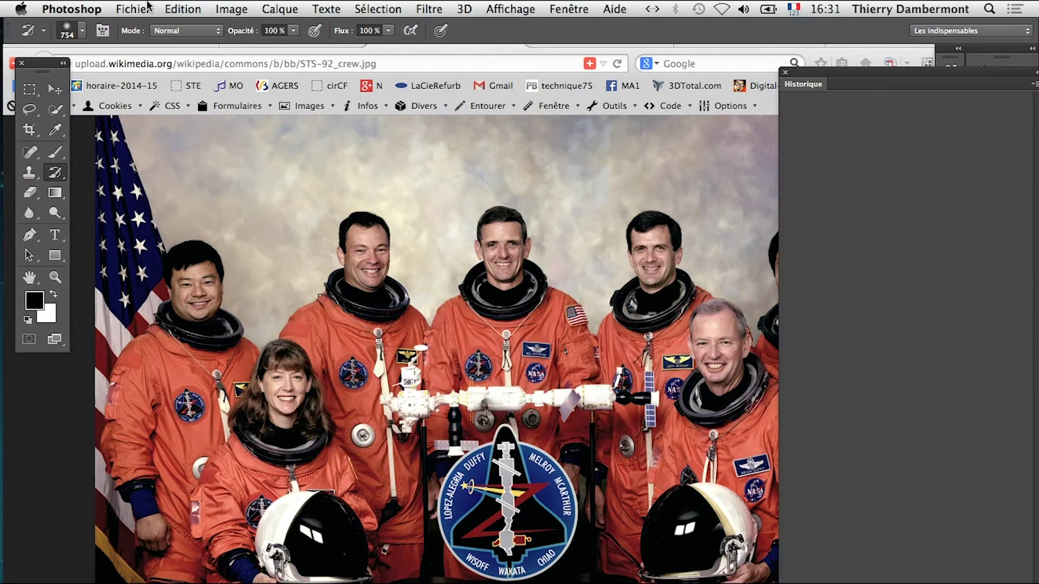
pyautogui.click(133, 9)
pyautogui.click(179, 53)
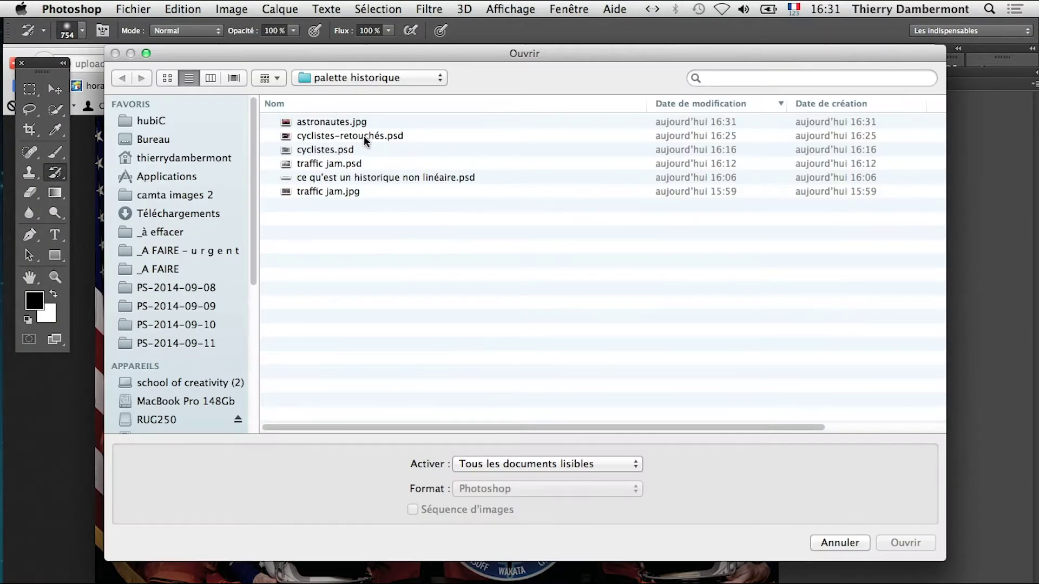
pyautogui.click(352, 126)
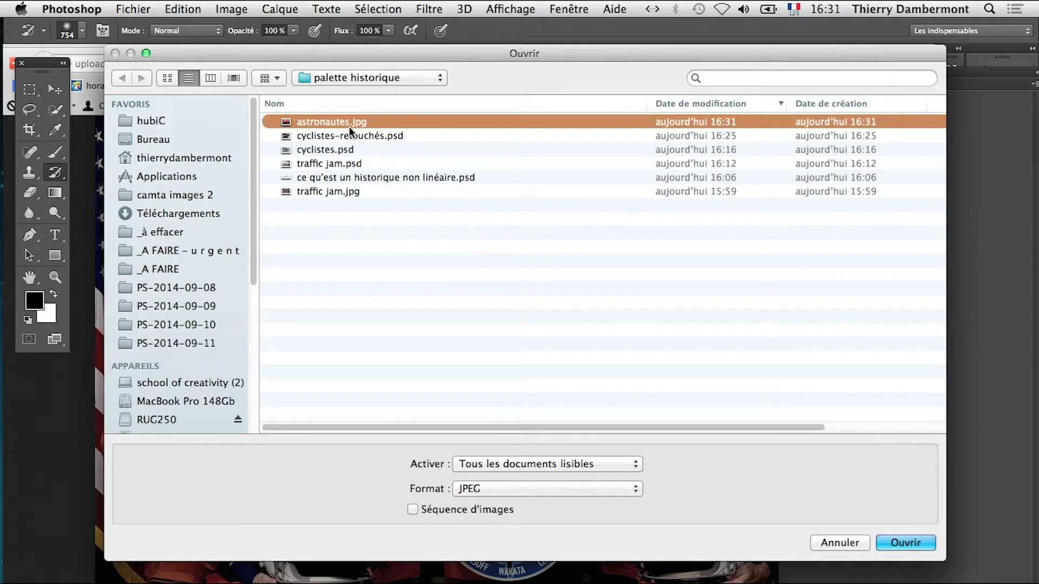
pyautogui.click(921, 543)
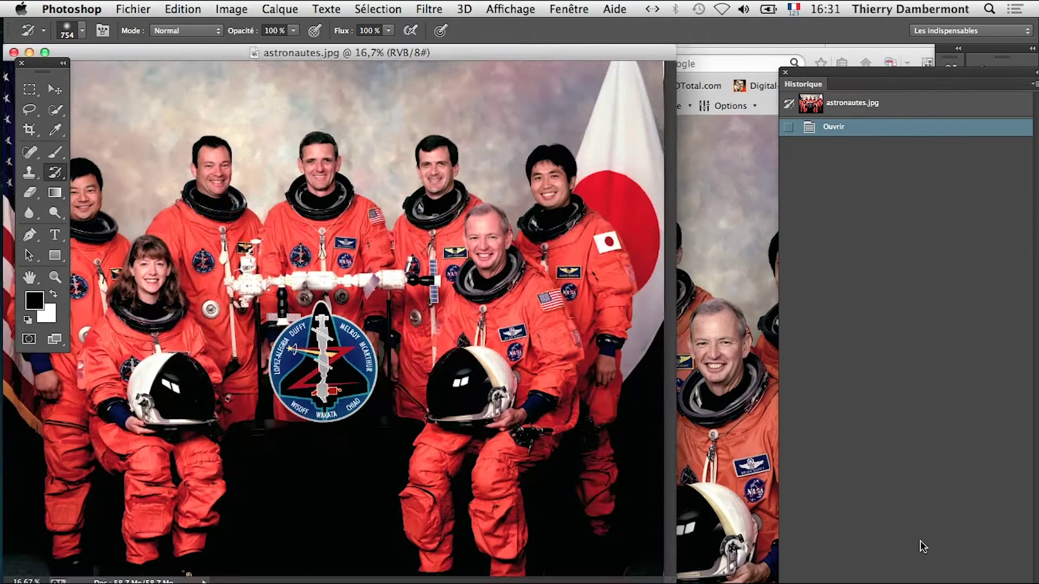
# Show astronautes.jpg in full-screen mode with the menu bar and adjust the zoom on the astronauts
pyautogui.press('f')
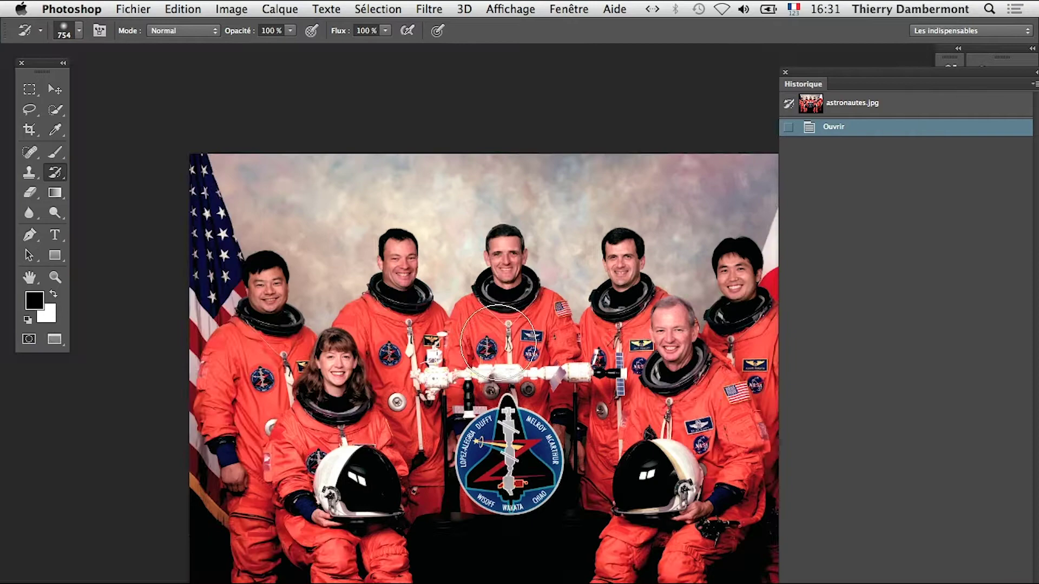
pyautogui.click(549, 357)
pyautogui.click(589, 362)
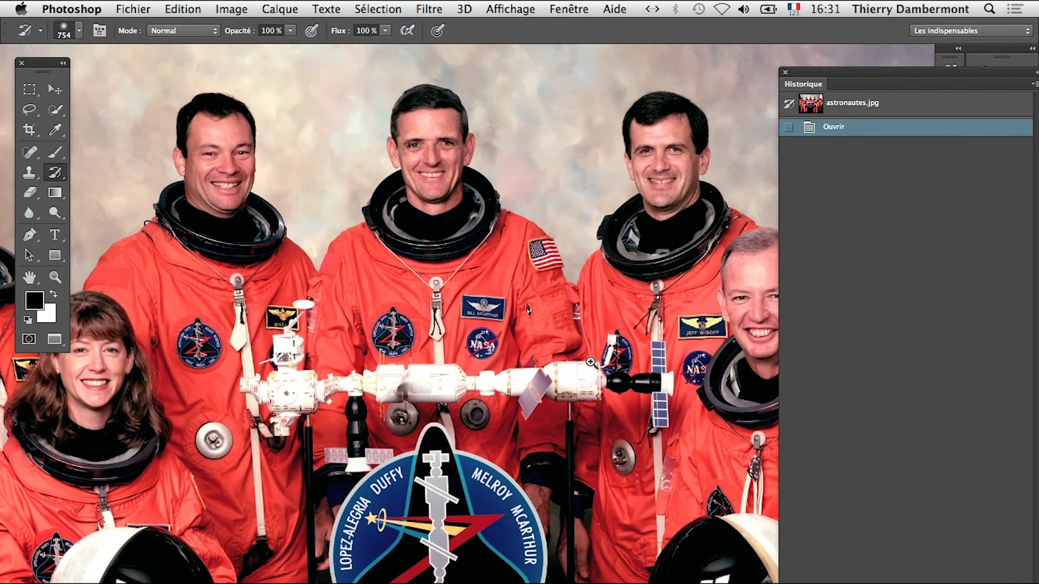
pyautogui.keyDown('alt'); pyautogui.click(589, 361); pyautogui.keyUp('alt')
pyautogui.keyDown('alt'); pyautogui.click(592, 363); pyautogui.keyUp('alt')
pyautogui.keyDown('alt'); pyautogui.click(573, 373); pyautogui.keyUp('alt')
pyautogui.keyDown('alt'); pyautogui.click(563, 378); pyautogui.keyUp('alt')
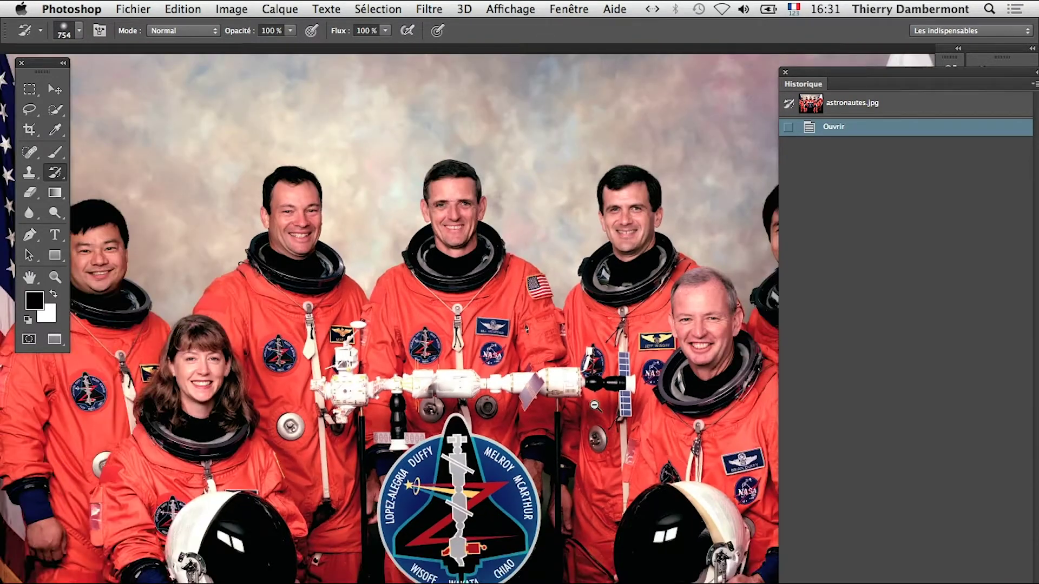
pyautogui.keyDown('alt'); pyautogui.click(595, 406); pyautogui.keyUp('alt')
# Switch to Firefox and look through the dance "public domain" results in Google Images
pyautogui.press('super+Tab')
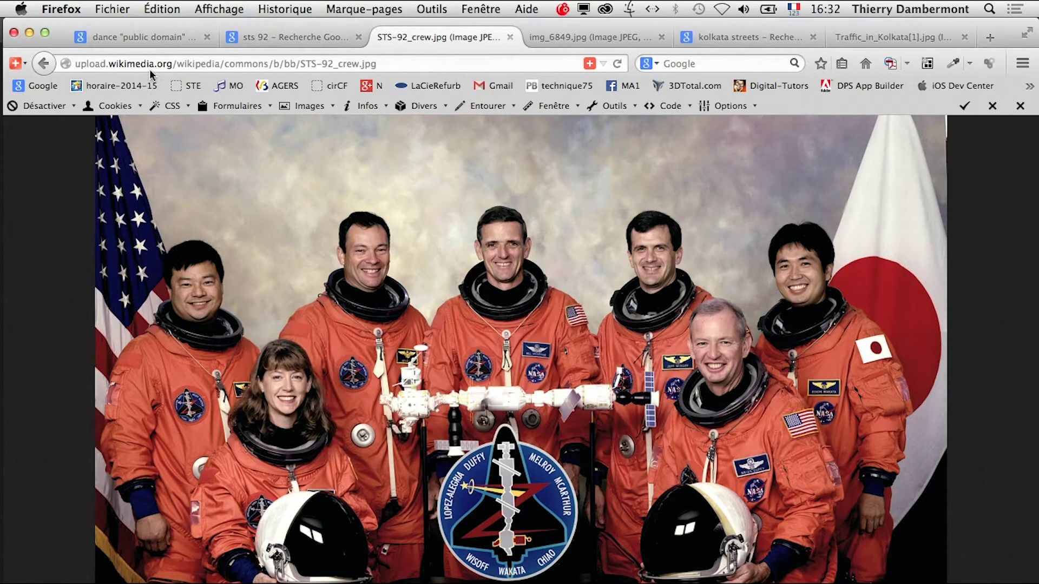
pyautogui.click(157, 37)
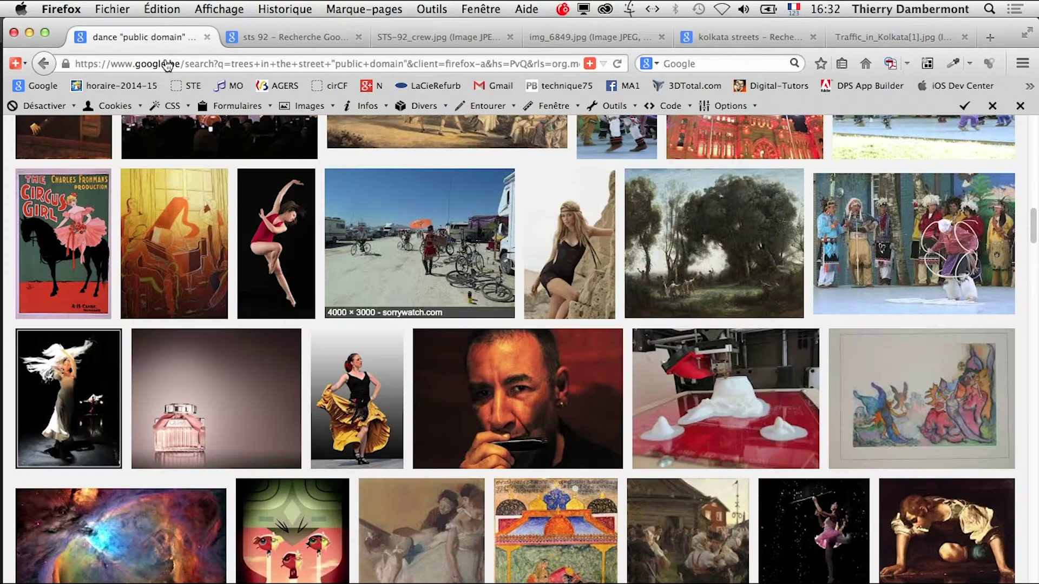
pyautogui.scroll(-7, 559, 385)
pyautogui.scroll(-8, 559, 384)
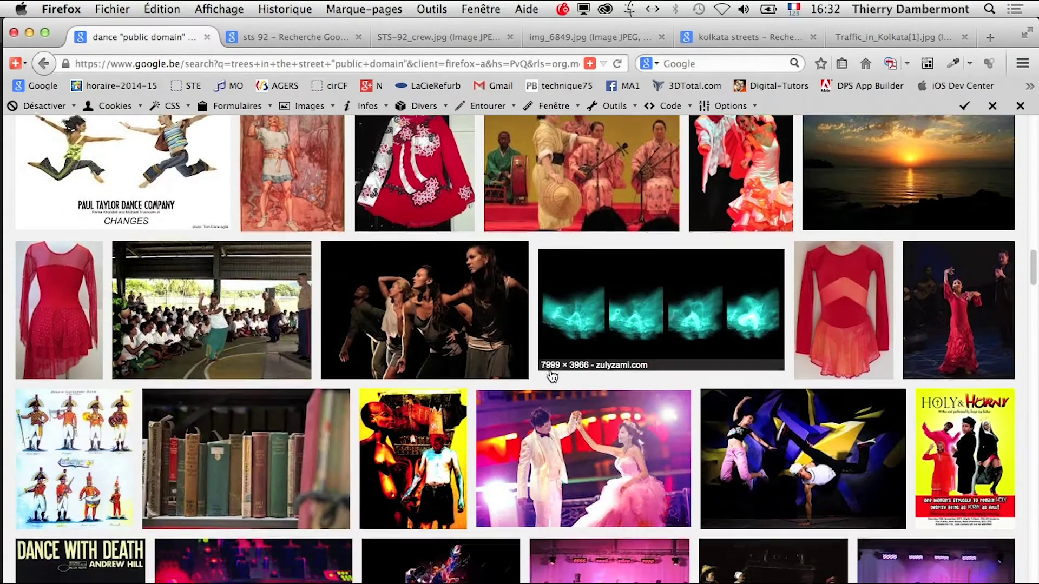
pyautogui.scroll(-11, 550, 373)
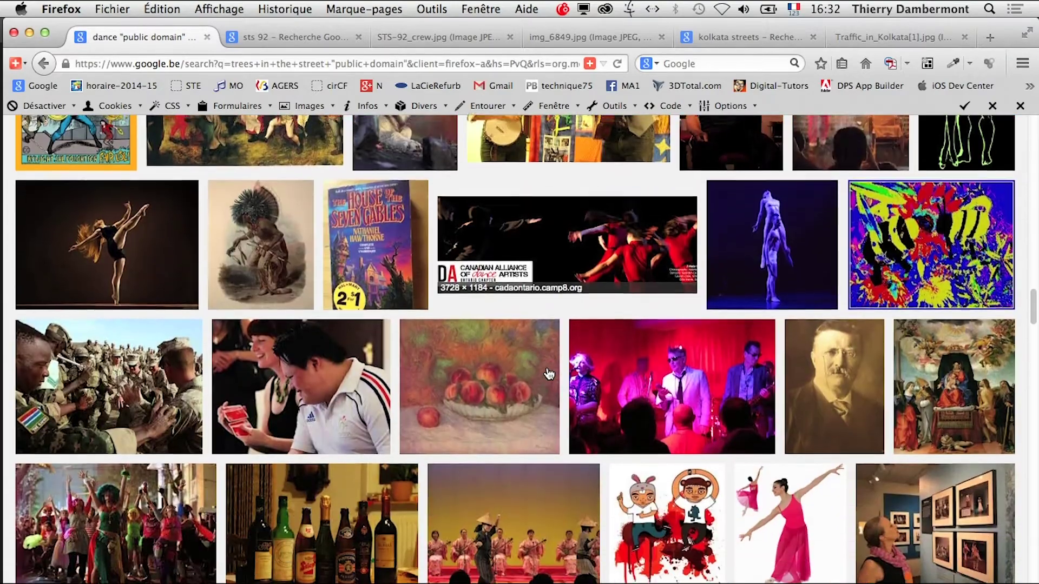
pyautogui.scroll(-8, 550, 378)
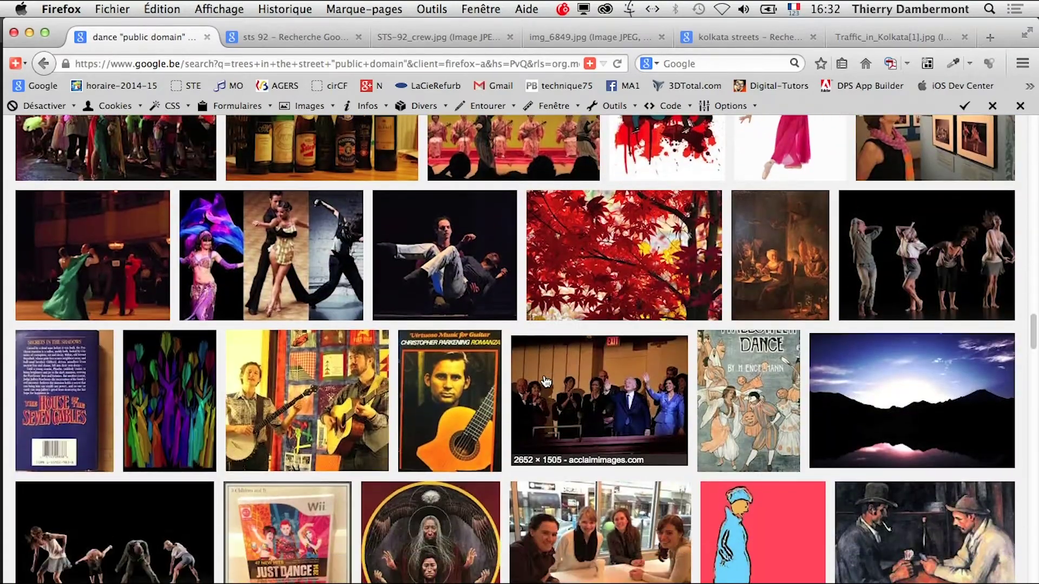
pyautogui.scroll(-8, 545, 383)
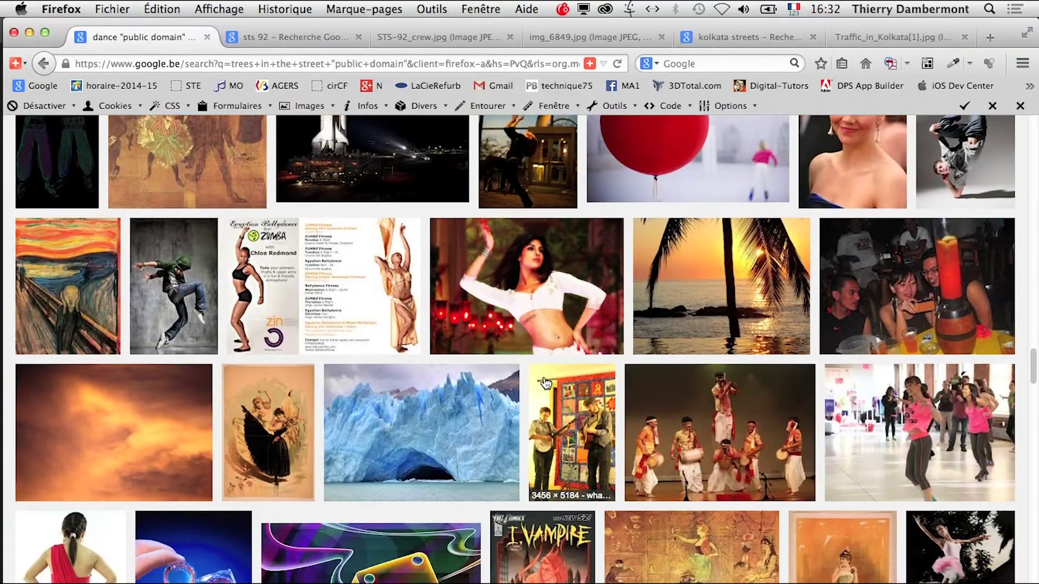
pyautogui.scroll(-9, 545, 383)
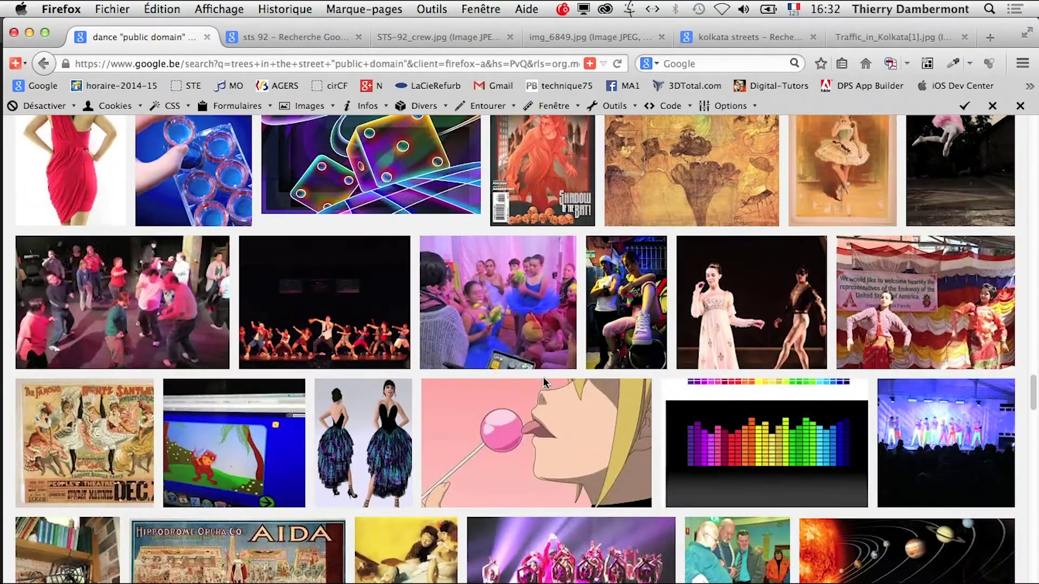
pyautogui.scroll(-9, 545, 385)
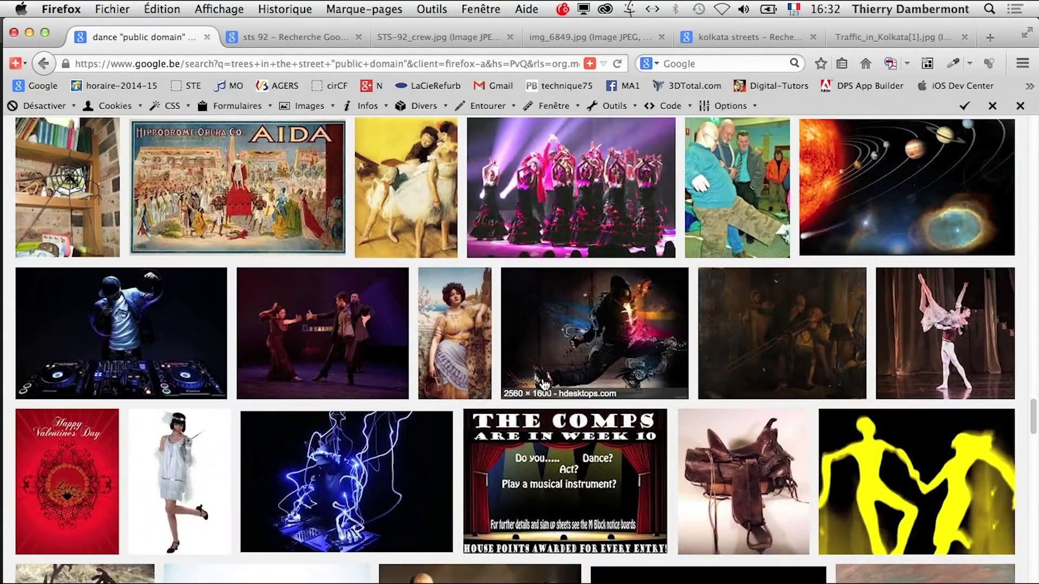
# Search Google Images for tribe "public domain" and browse the large colour images
pyautogui.scroll(20, 545, 376)
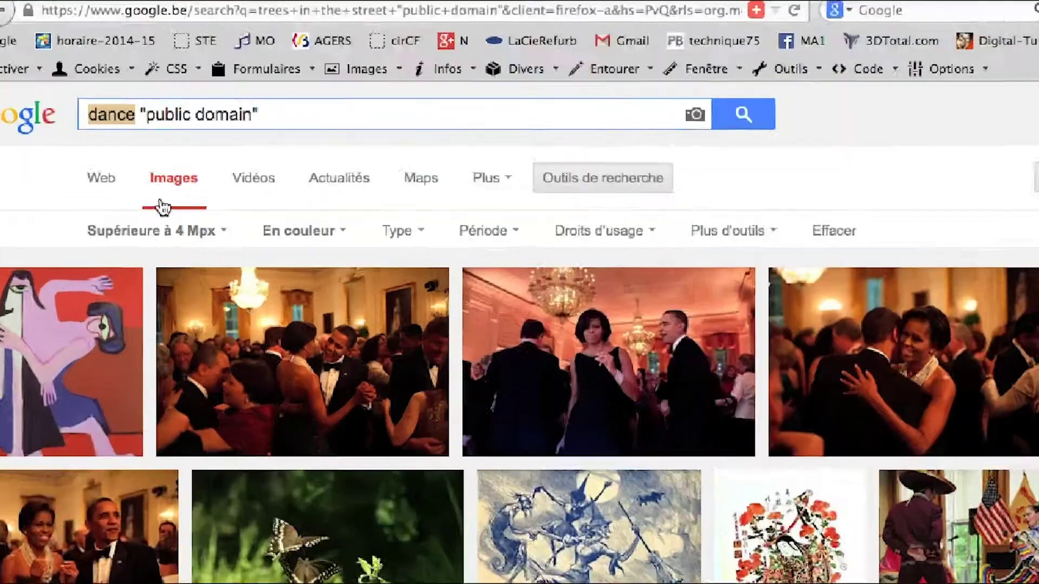
pyautogui.write('tribe')
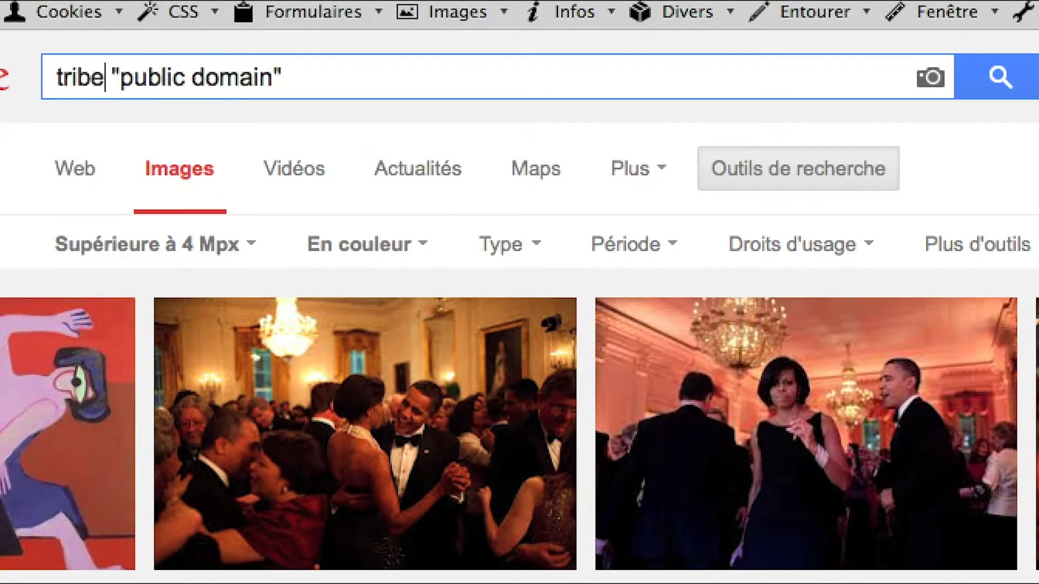
pyautogui.press('Return')
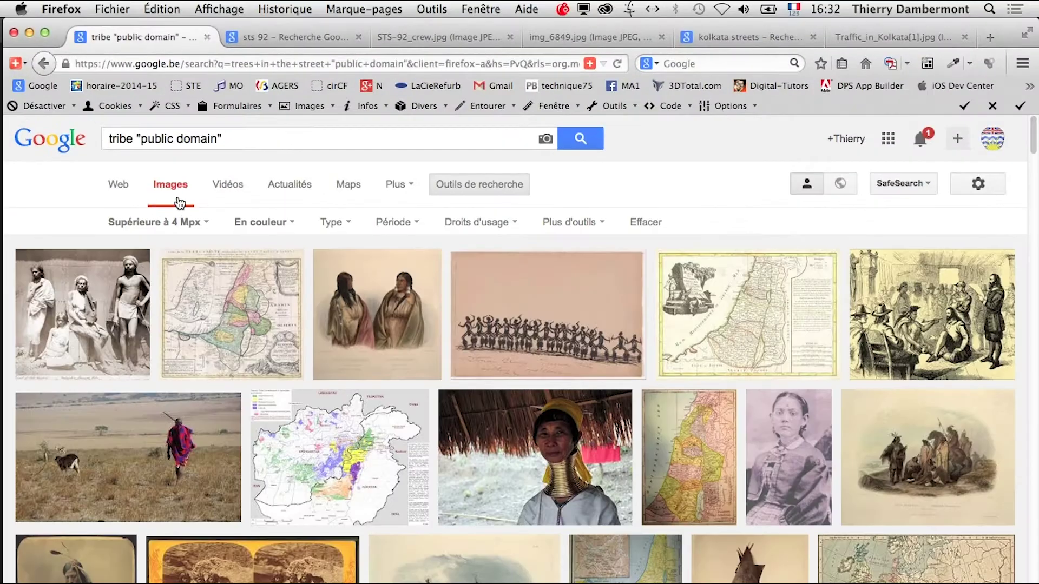
pyautogui.scroll(-3, 407, 353)
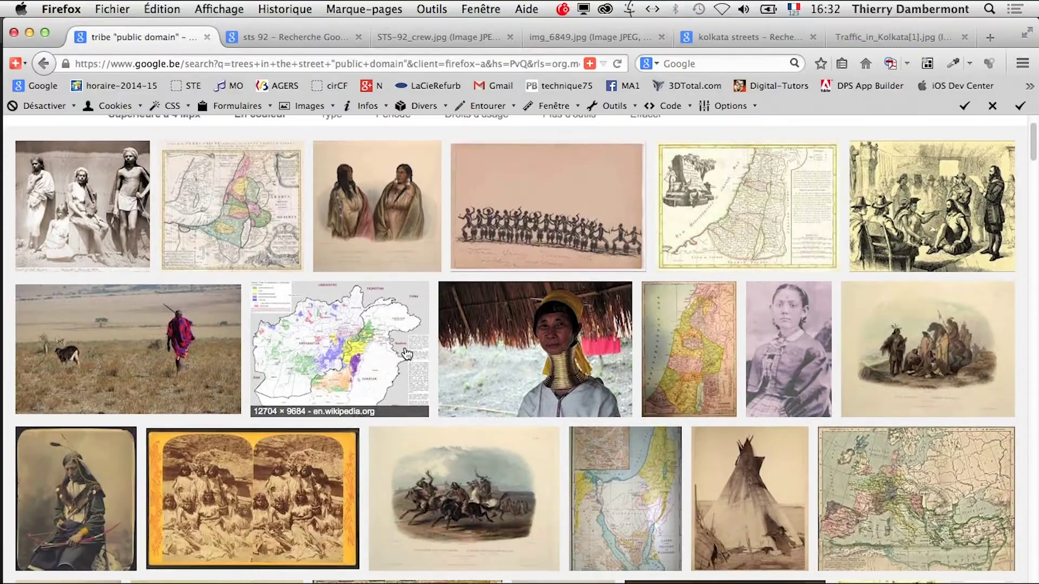
pyautogui.scroll(-15, 407, 353)
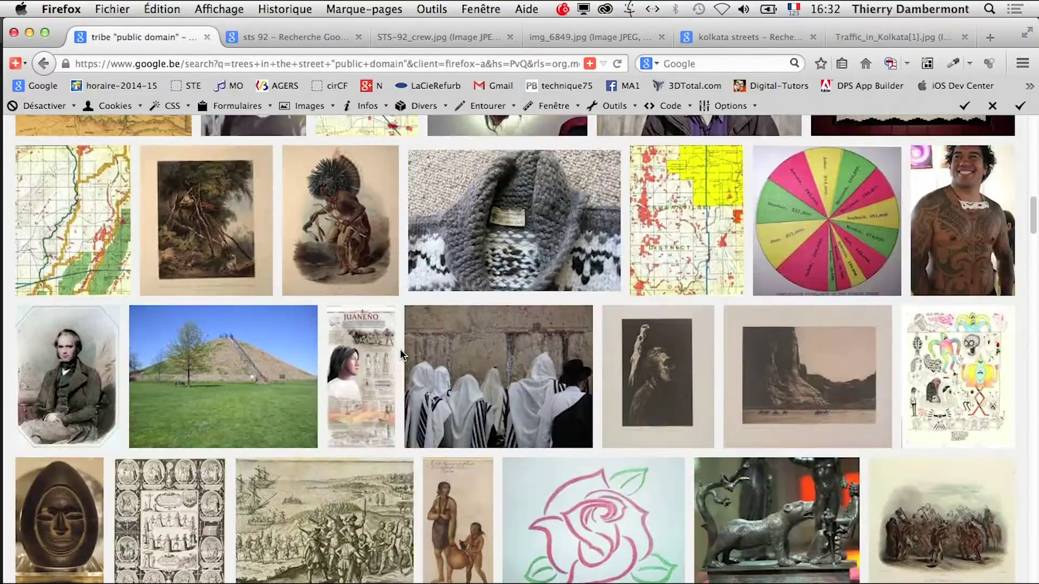
pyautogui.scroll(-5, 400, 352)
# Change the image search to ritual "public domain" and look through the results
pyautogui.scroll(20, 399, 349)
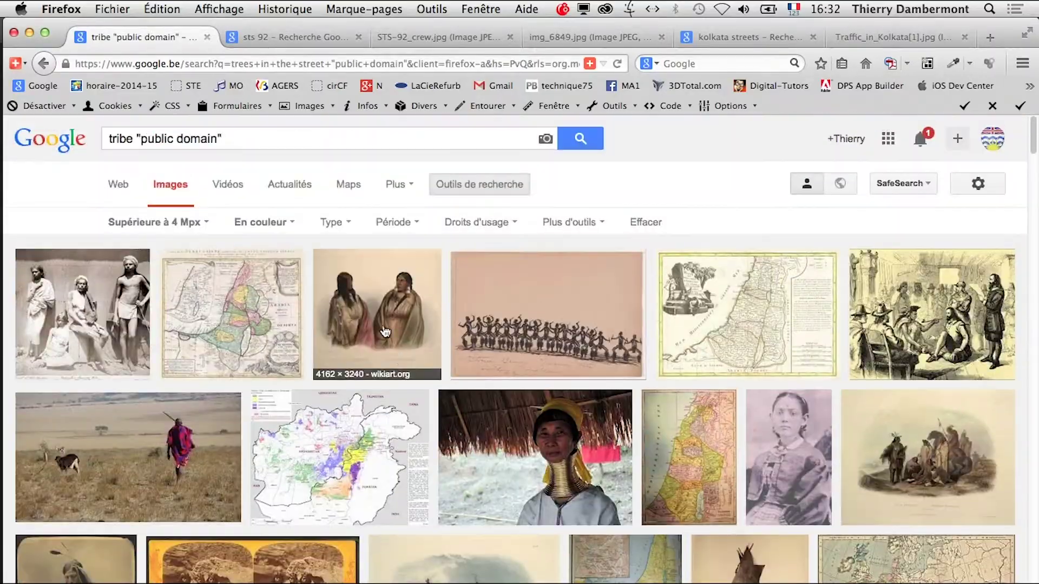
pyautogui.doubleClick(120, 139)
pyautogui.write('ritual')
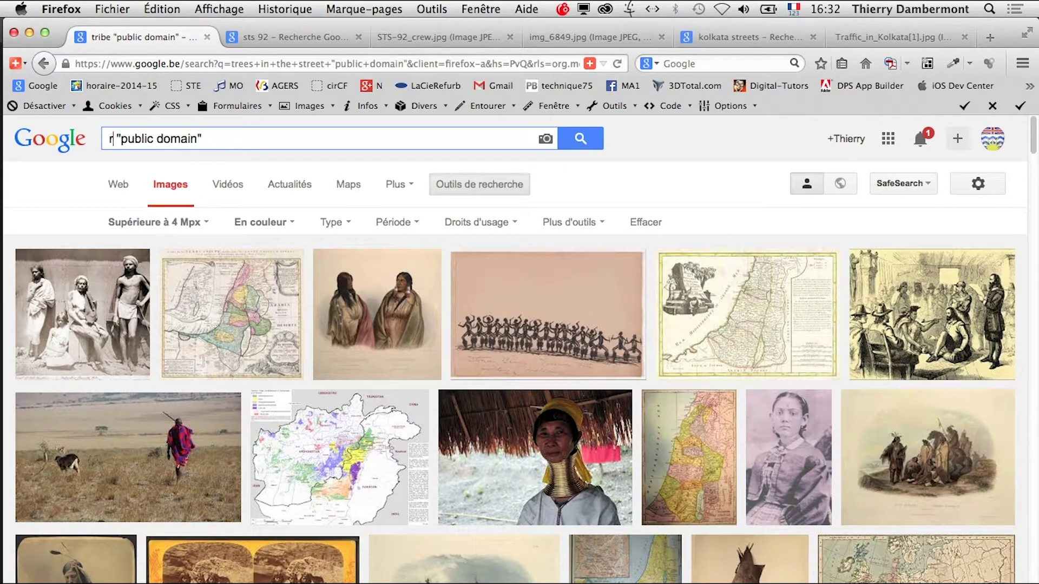
pyautogui.press('Return')
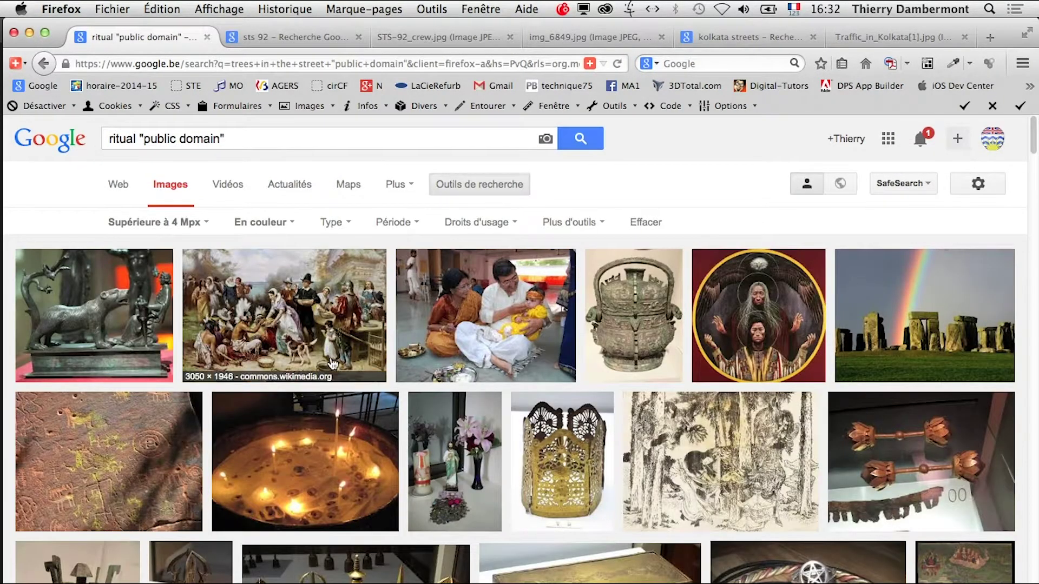
pyautogui.scroll(-10, 330, 367)
pyautogui.scroll(-10, 330, 367)
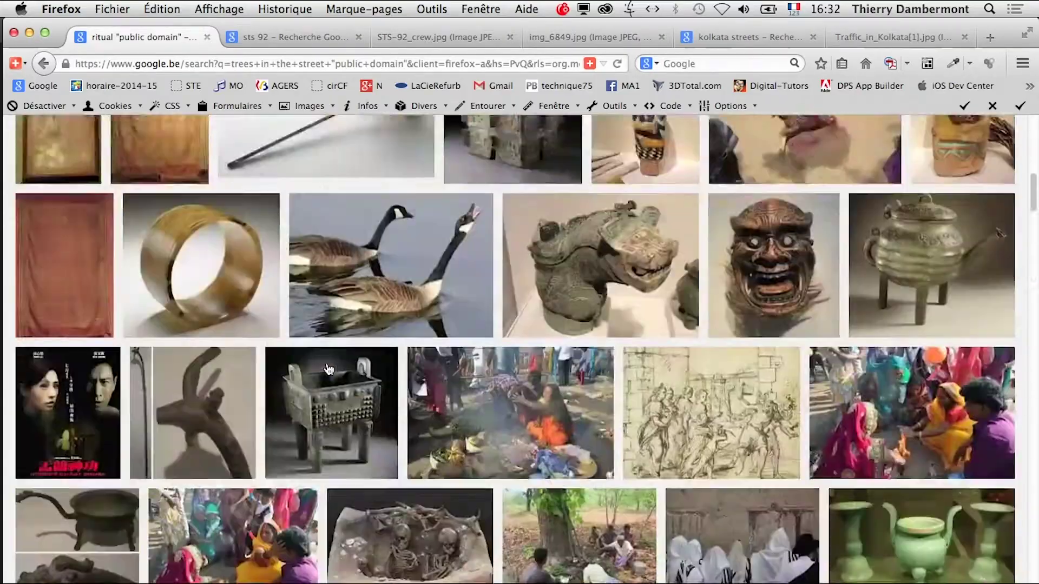
# Replace the search term with africa, keeping "public domain", and examine the image results
pyautogui.scroll(20, 327, 358)
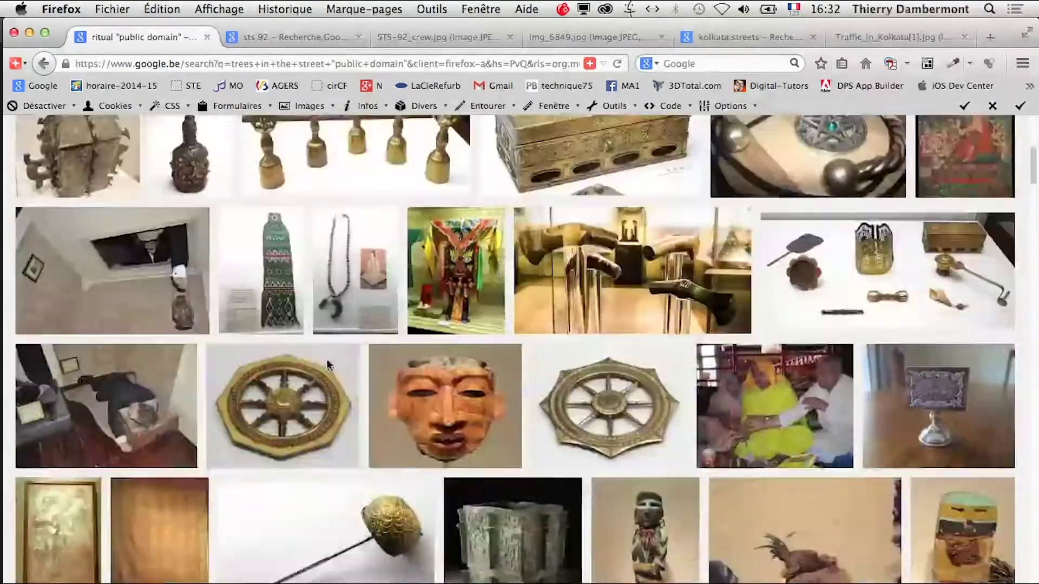
pyautogui.click(136, 140)
pyautogui.doubleClick(136, 140)
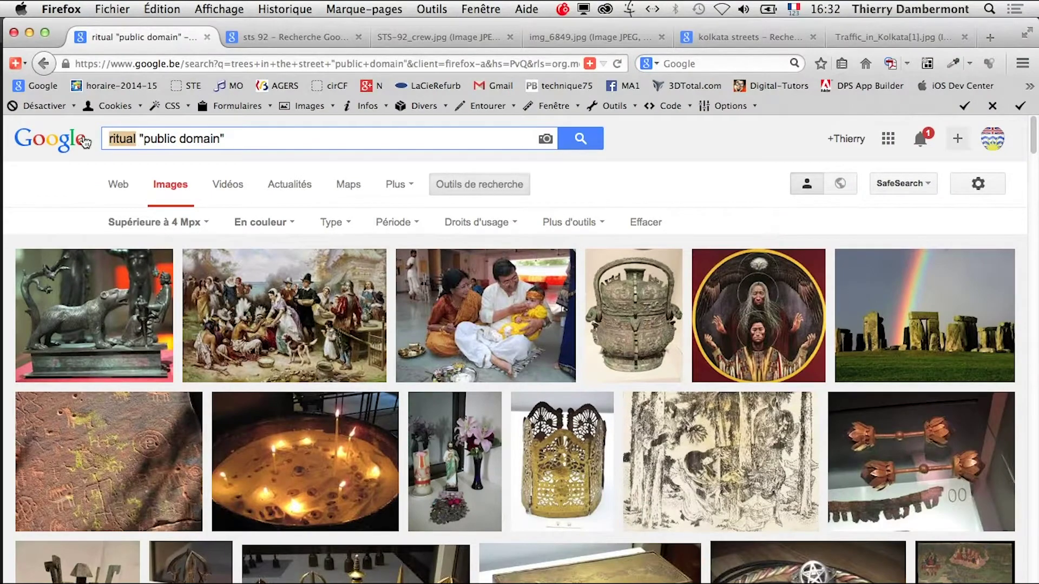
pyautogui.write('africa')
pyautogui.press('Return')
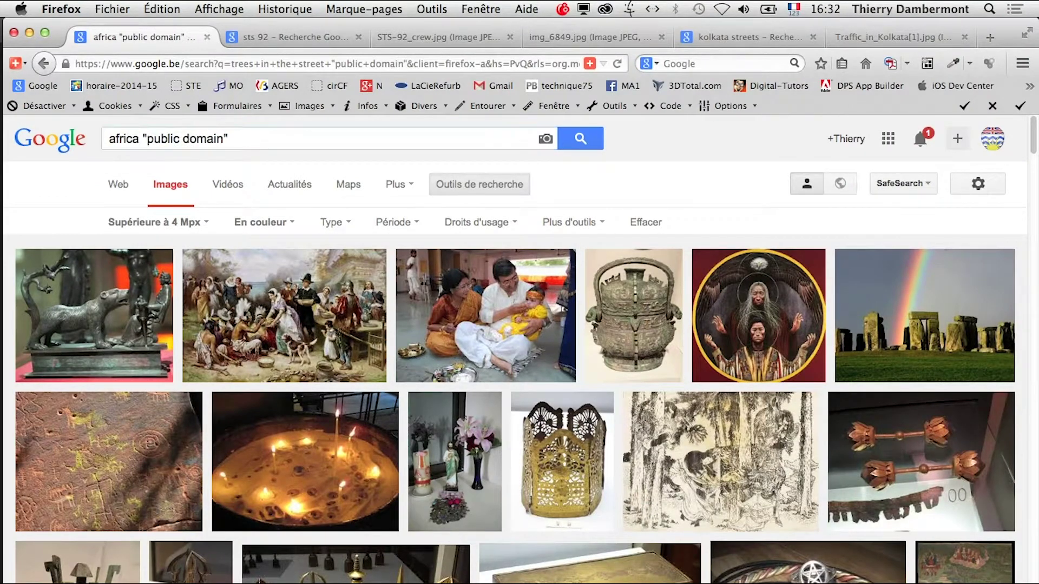
pyautogui.scroll(-10, 566, 497)
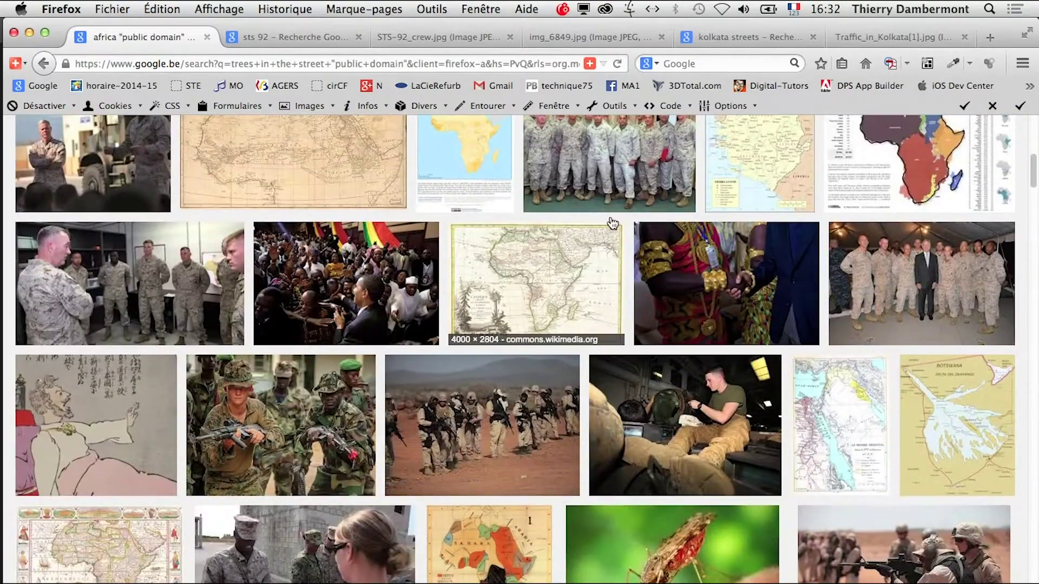
pyautogui.scroll(-5, 666, 378)
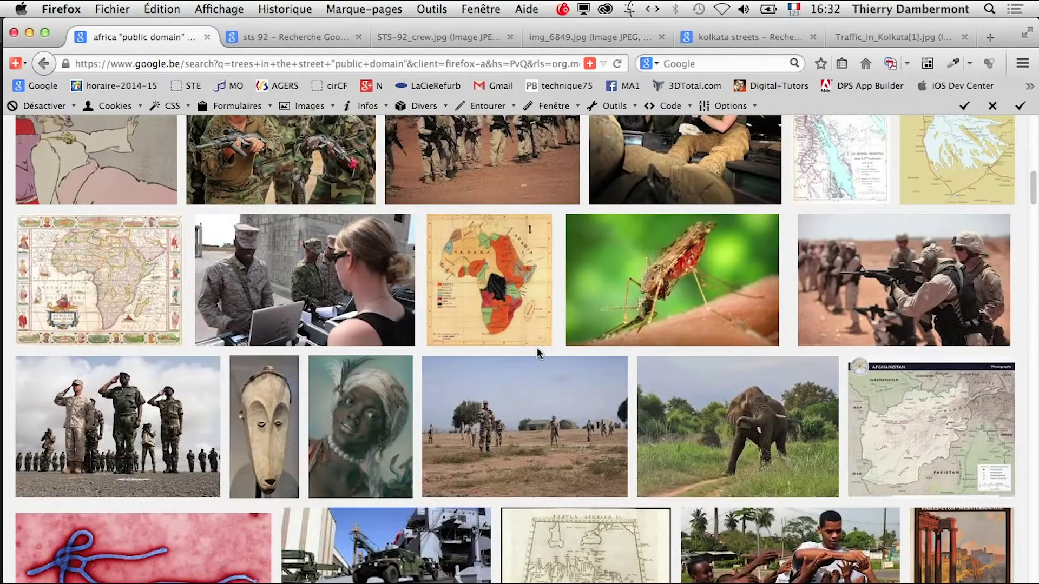
# Switch to Photoshop and examine the astronauts photo as a whole and in close-up, including the helmets and mission emblem
pyautogui.press('super+Tab')
pyautogui.press('super+minus')
pyautogui.press('super+minus')
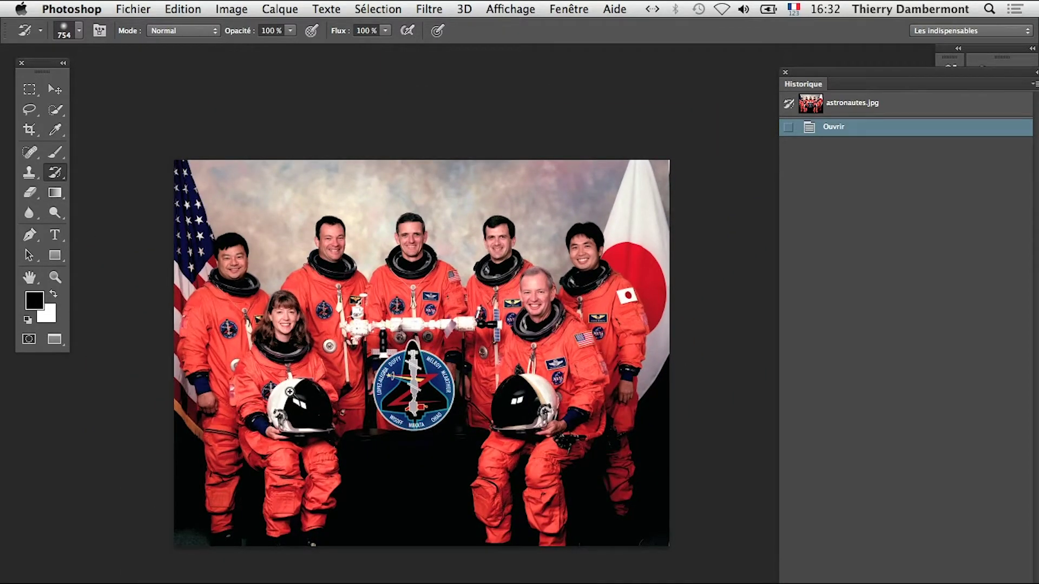
pyautogui.press('super+plus')
pyautogui.press('super+plus')
pyautogui.press('super+plus')
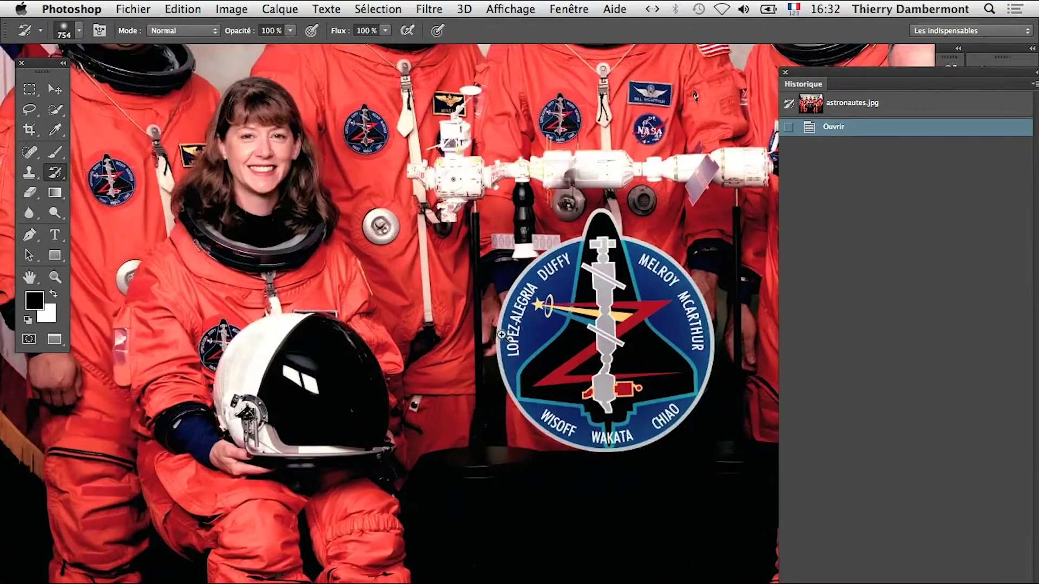
pyautogui.keyDown('alt'); pyautogui.keyDown('super'); pyautogui.click(387, 343); pyautogui.keyUp('super'); pyautogui.keyUp('alt')
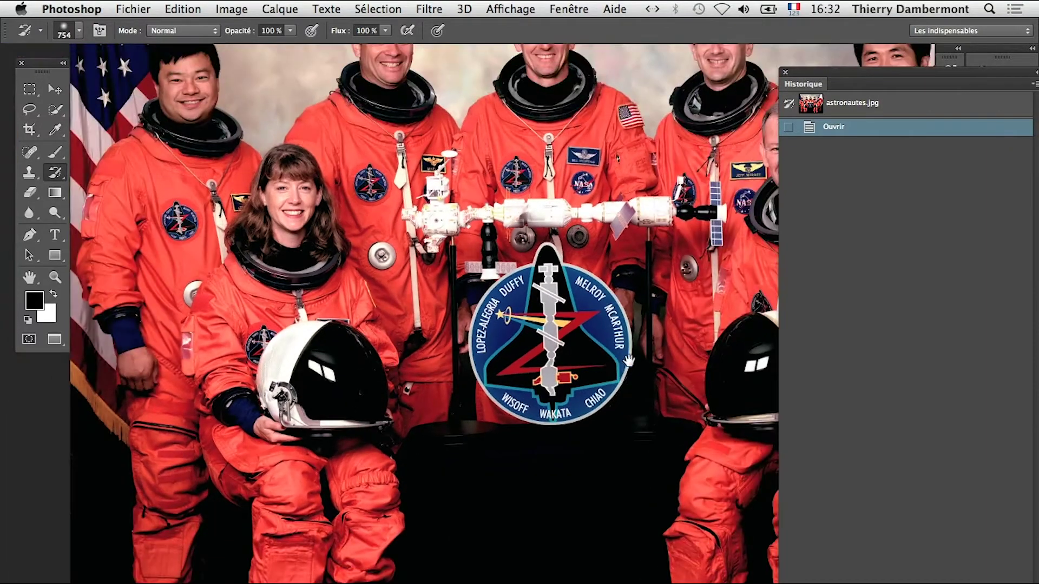
pyautogui.hscroll(5, 574, 356)
pyautogui.keyDown('super'); pyautogui.click(564, 338); pyautogui.keyUp('super')
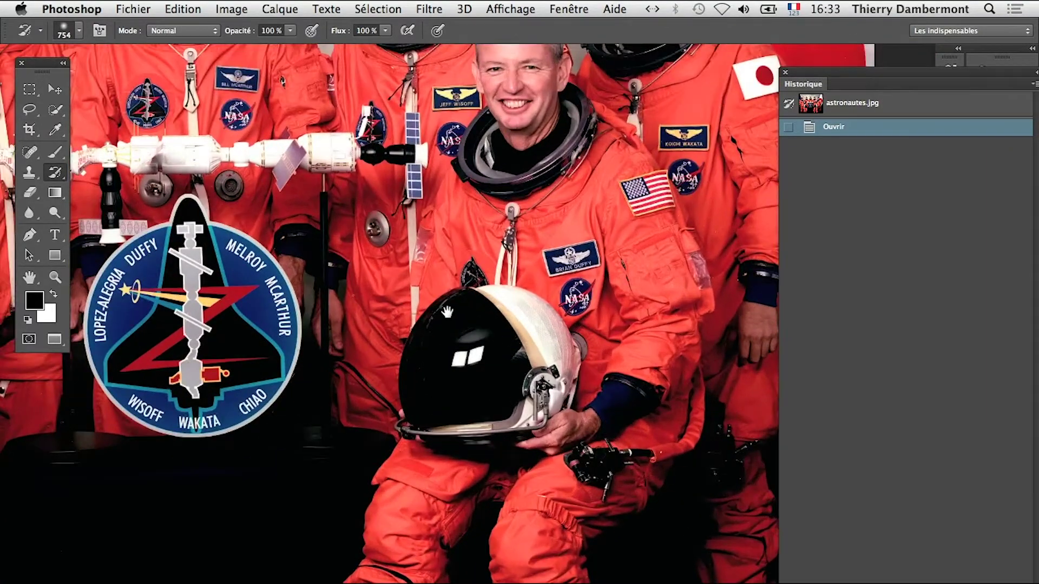
pyautogui.moveTo(447, 312); pyautogui.dragTo(393, 325)
pyautogui.moveTo(357, 319); pyautogui.dragTo(401, 324)
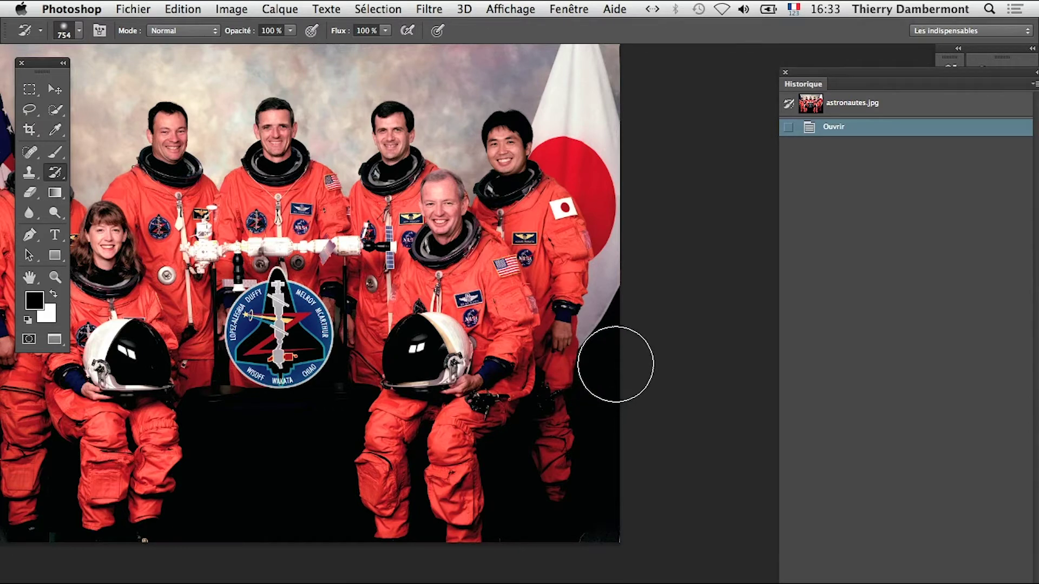
# Try a hue shift of +146 on the whole astronauts photo with Teinte/Saturation and cancel the adjustment
pyautogui.click(230, 9)
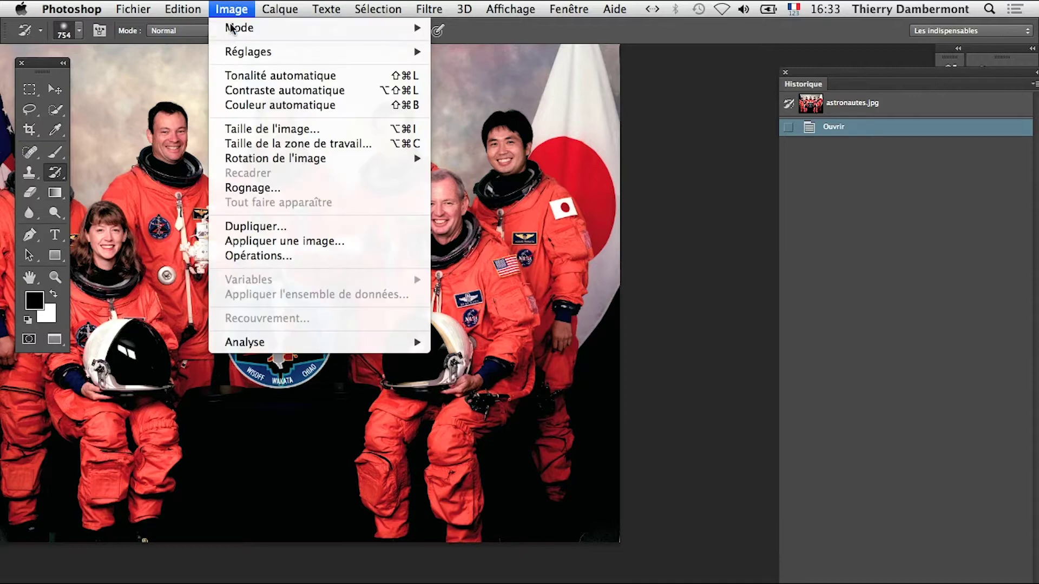
pyautogui.moveTo(234, 52)
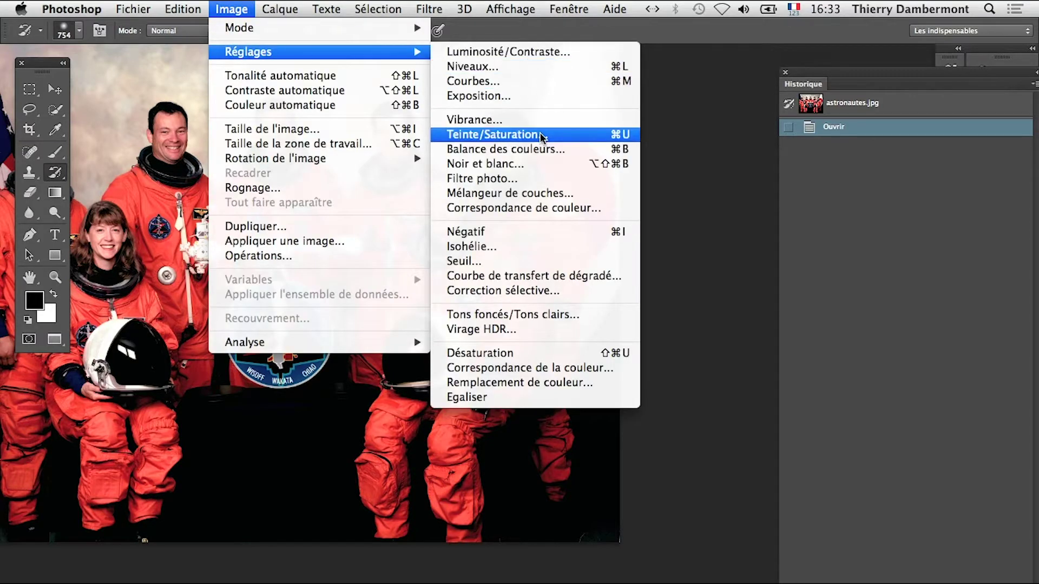
pyautogui.click(514, 134)
pyautogui.moveTo(740, 304); pyautogui.dragTo(812, 305)
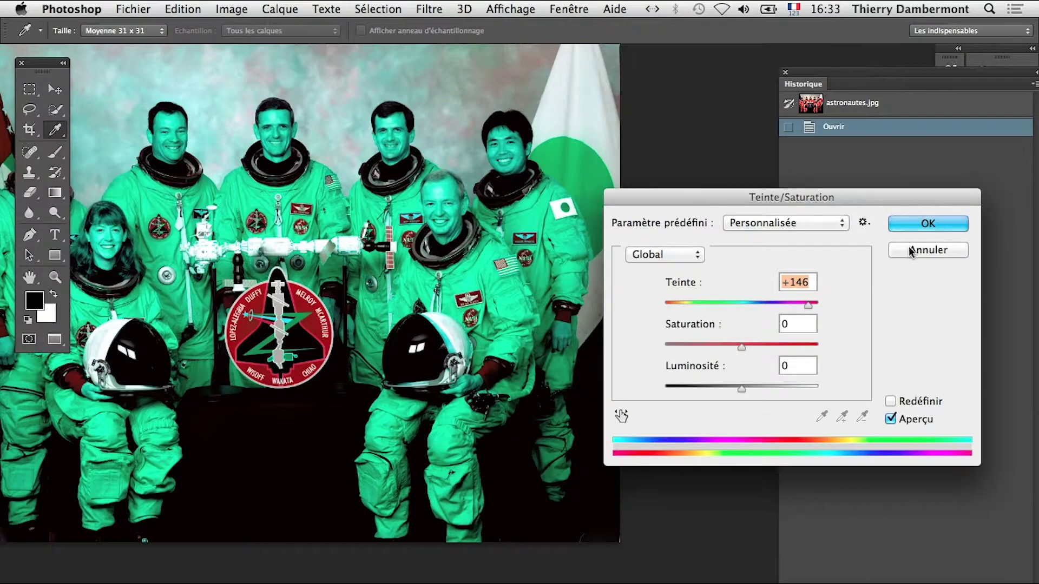
pyautogui.click(911, 251)
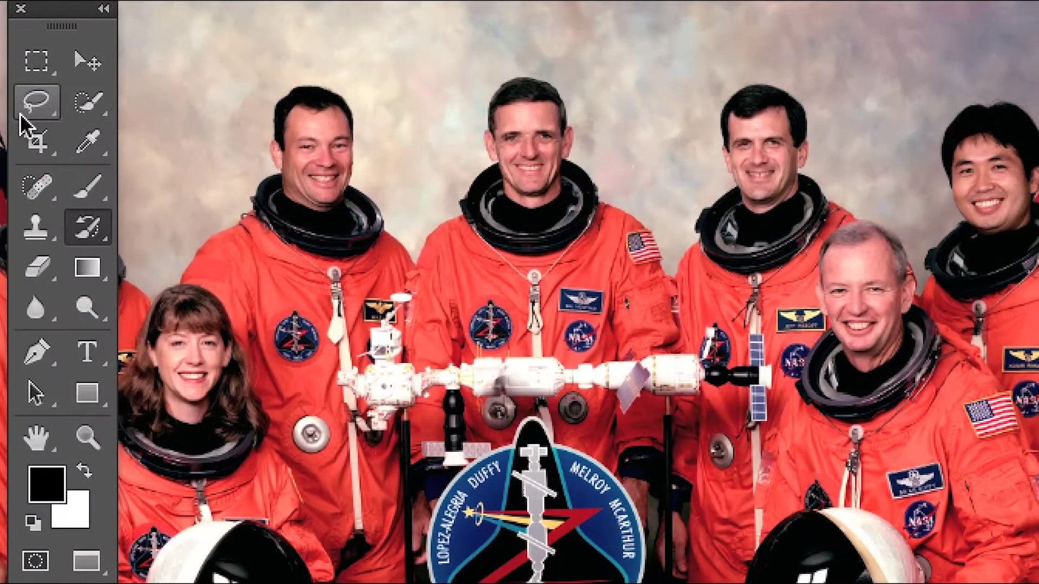
# Draw a loose freehand Lasso selection around the seated male astronaut holding a helmet, down to the photo's lower edge
pyautogui.click(21, 115)
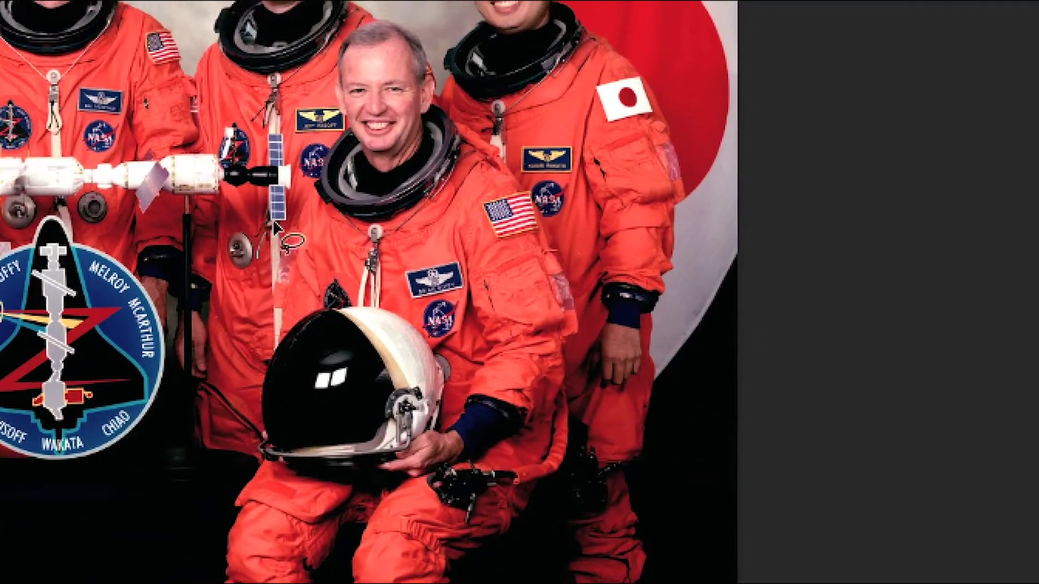
pyautogui.moveTo(275, 222)
pyautogui.mouseDown()
pyautogui.moveTo(314, 128)
pyautogui.moveTo(357, 87)
pyautogui.moveTo(487, 103)
pyautogui.mouseUp()
pyautogui.moveTo(351, 181)
pyautogui.mouseDown()
pyautogui.moveTo(323, 199)
pyautogui.moveTo(394, 297)
pyautogui.moveTo(371, 327)
pyautogui.moveTo(325, 483)
pyautogui.moveTo(202, 583)
pyautogui.moveTo(38, 583)
pyautogui.moveTo(16, 518)
pyautogui.mouseUp()
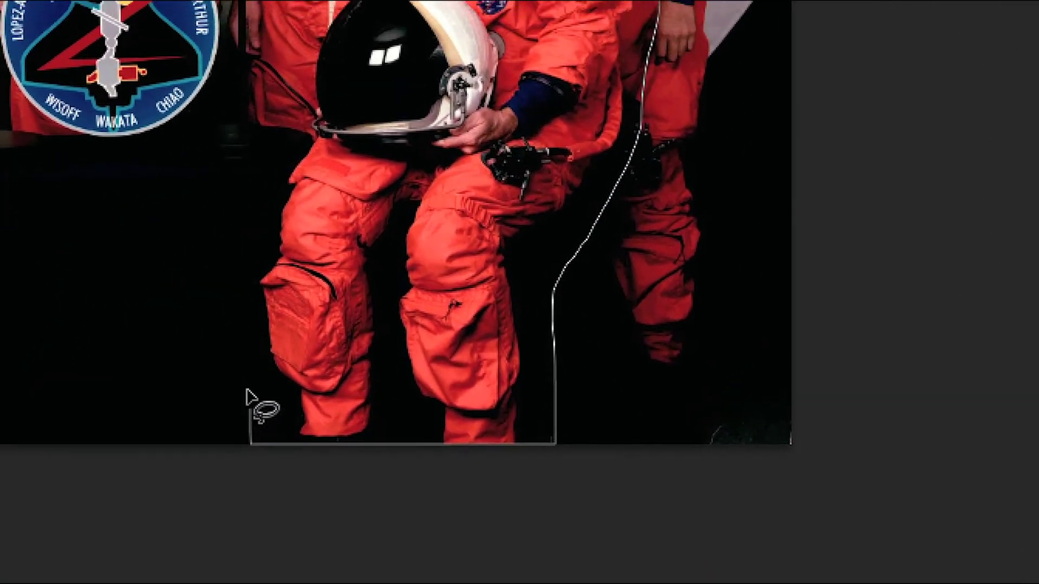
pyautogui.moveTo(246, 397)
pyautogui.mouseDown()
pyautogui.moveTo(248, 352)
pyautogui.moveTo(267, 317)
pyautogui.moveTo(259, 271)
pyautogui.moveTo(280, 204)
pyautogui.moveTo(258, 238)
pyautogui.mouseUp()
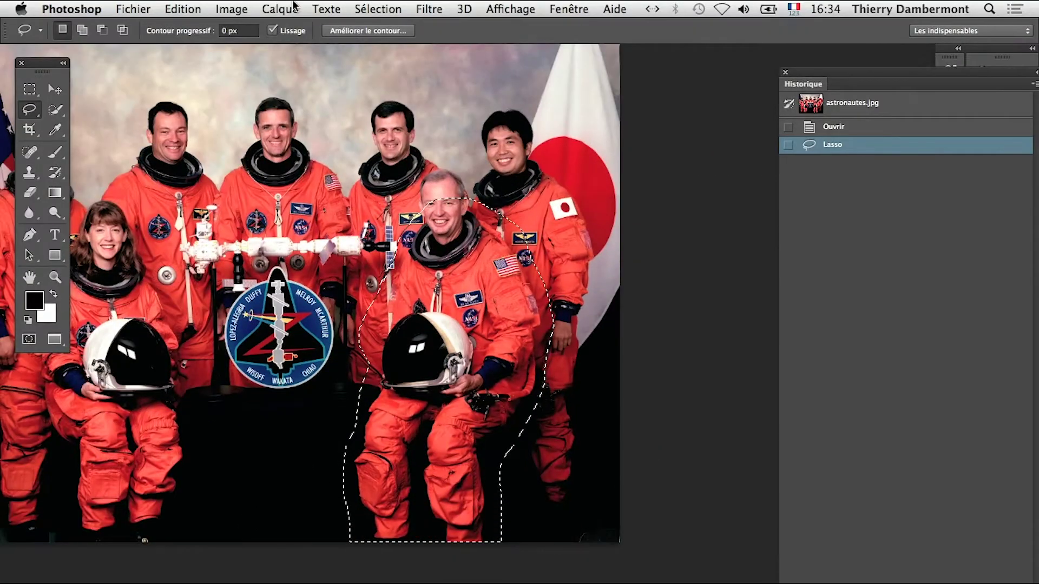
# Recolour the lassoed astronaut with a Teinte/Saturation adjustment, setting Teinte to +79 and Saturation to -38
pyautogui.click(232, 9)
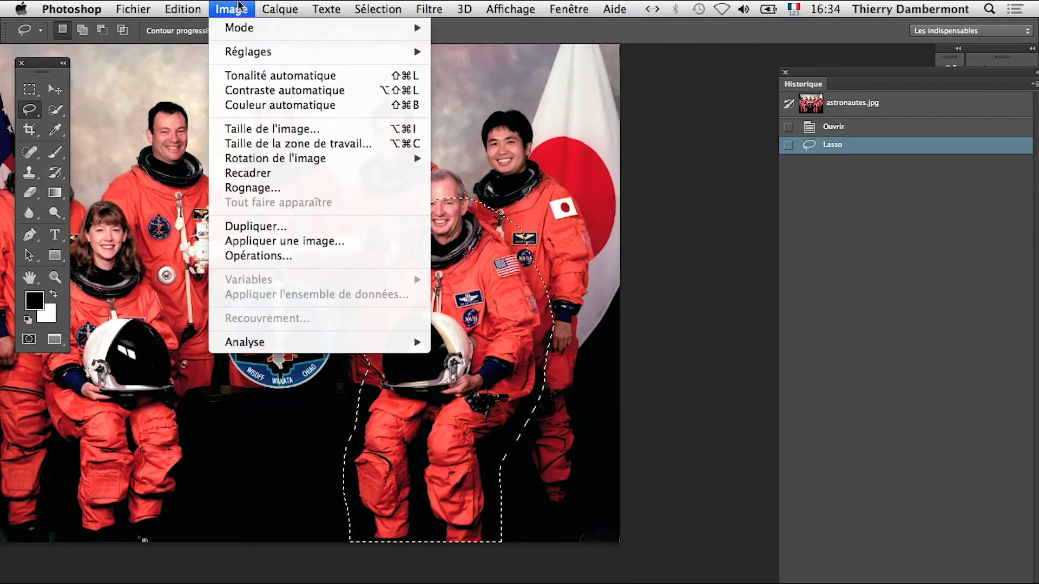
pyautogui.moveTo(267, 56)
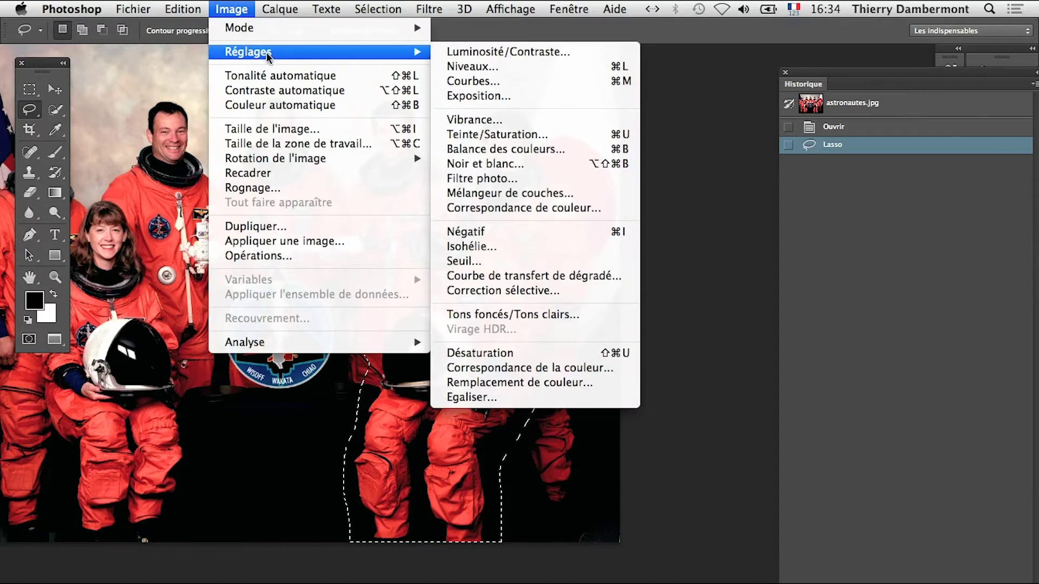
pyautogui.click(541, 139)
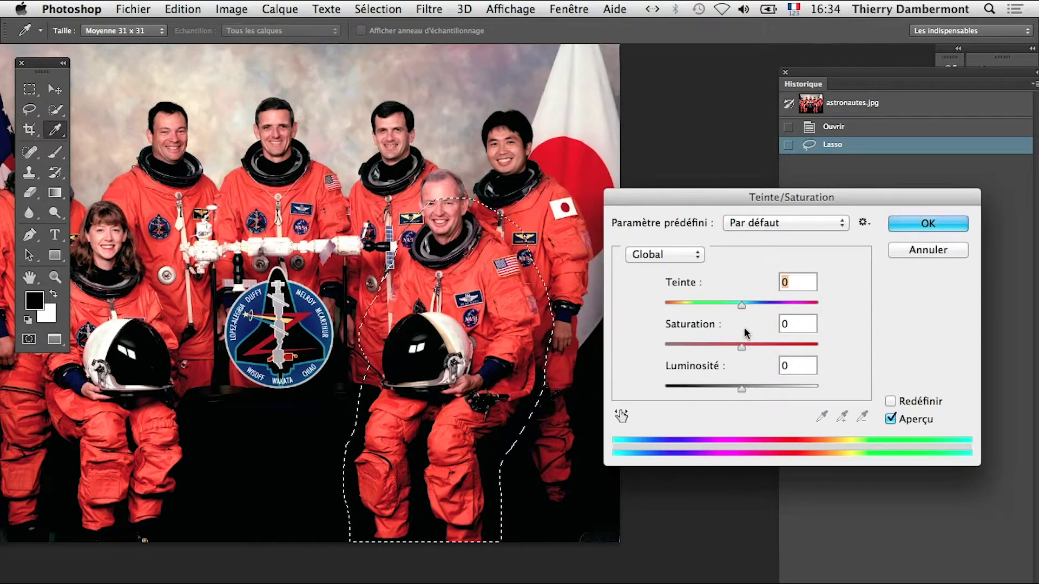
pyautogui.moveTo(741, 306); pyautogui.dragTo(788, 303)
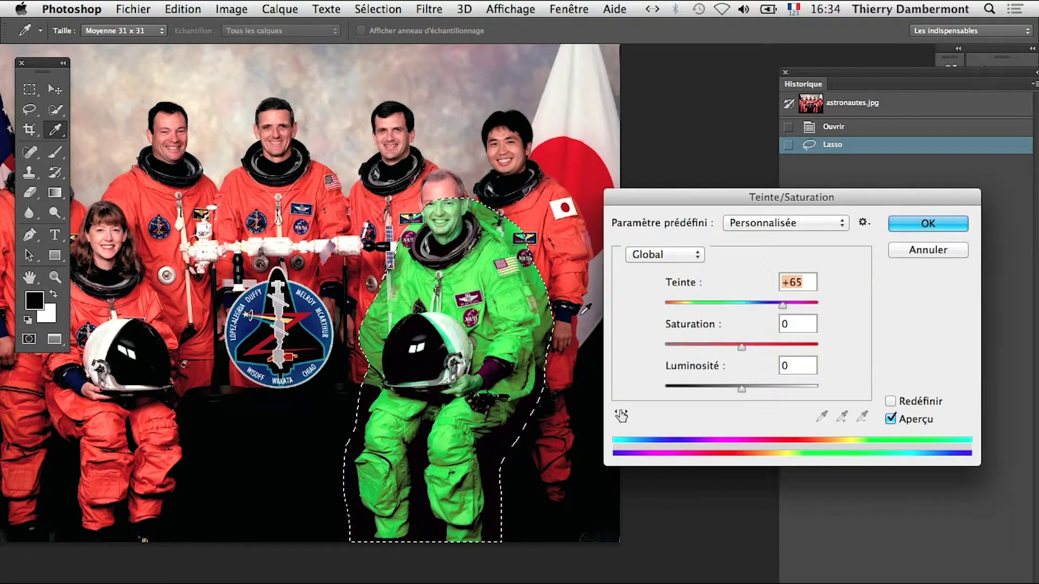
pyautogui.keyDown('super'); pyautogui.click(470, 318); pyautogui.keyUp('super')
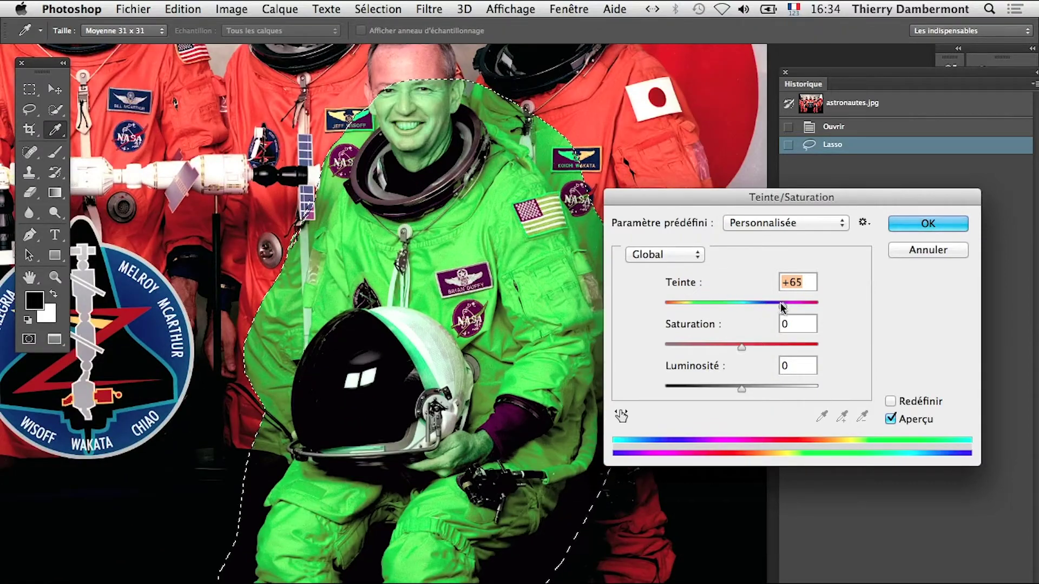
pyautogui.moveTo(780, 306)
pyautogui.mouseDown()
pyautogui.moveTo(753, 306)
pyautogui.moveTo(797, 310)
pyautogui.moveTo(789, 310)
pyautogui.mouseUp()
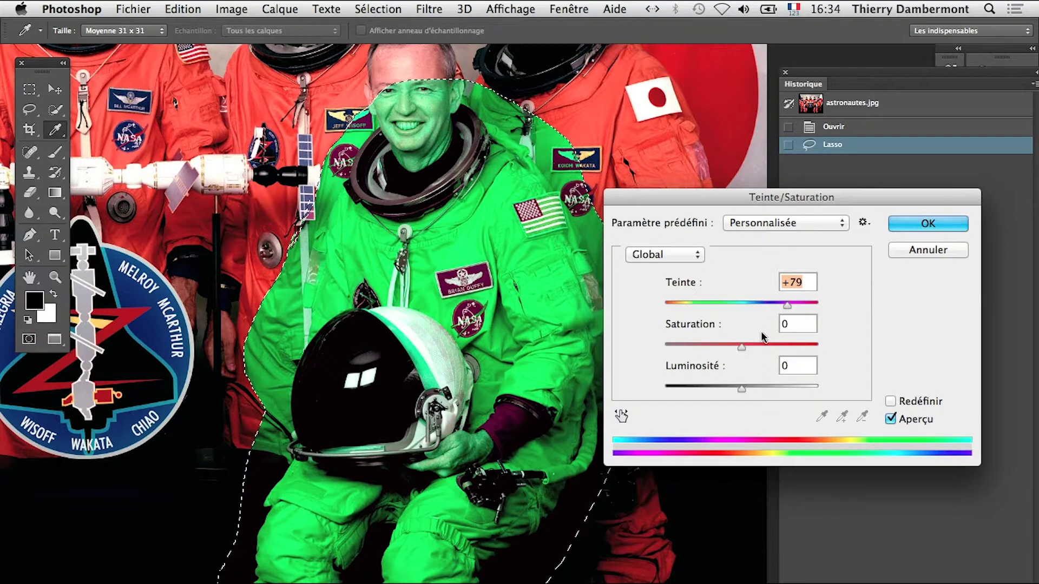
pyautogui.moveTo(739, 350); pyautogui.dragTo(714, 352)
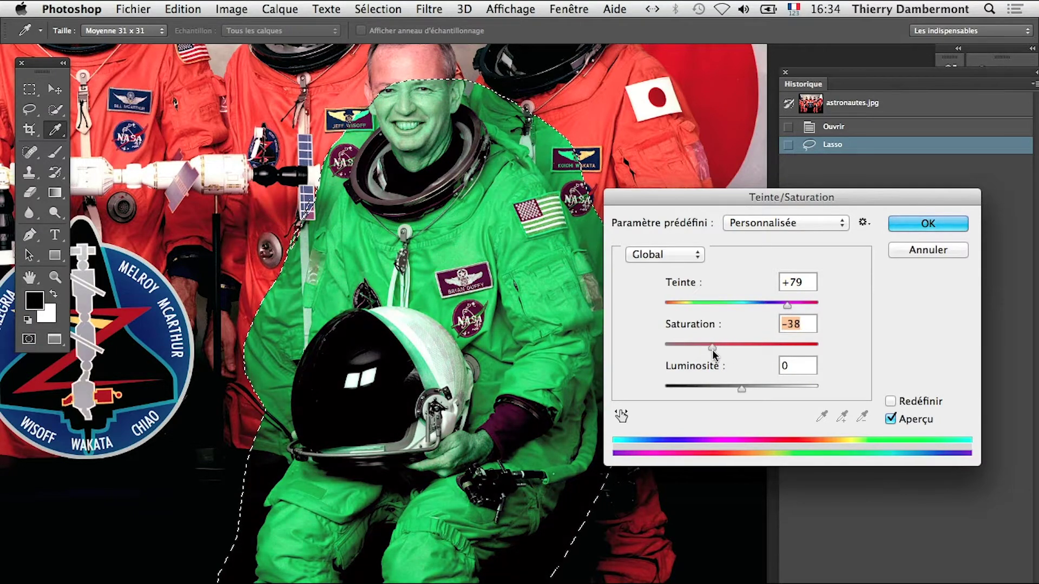
pyautogui.click(896, 227)
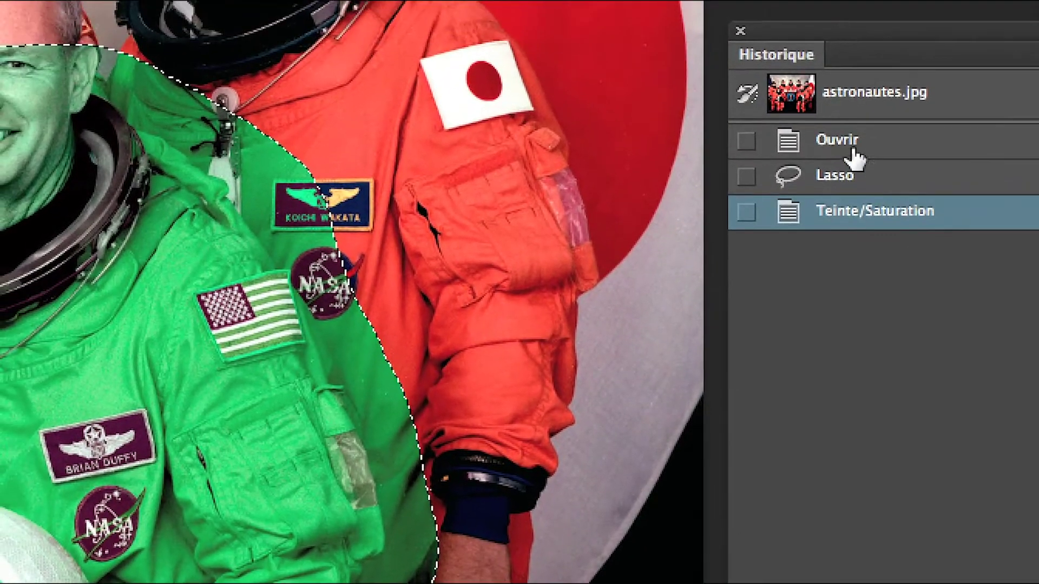
# Return the photo to the Ouvrir history state and make the Teinte/Saturation state the source for the History Brush
pyautogui.click(836, 127)
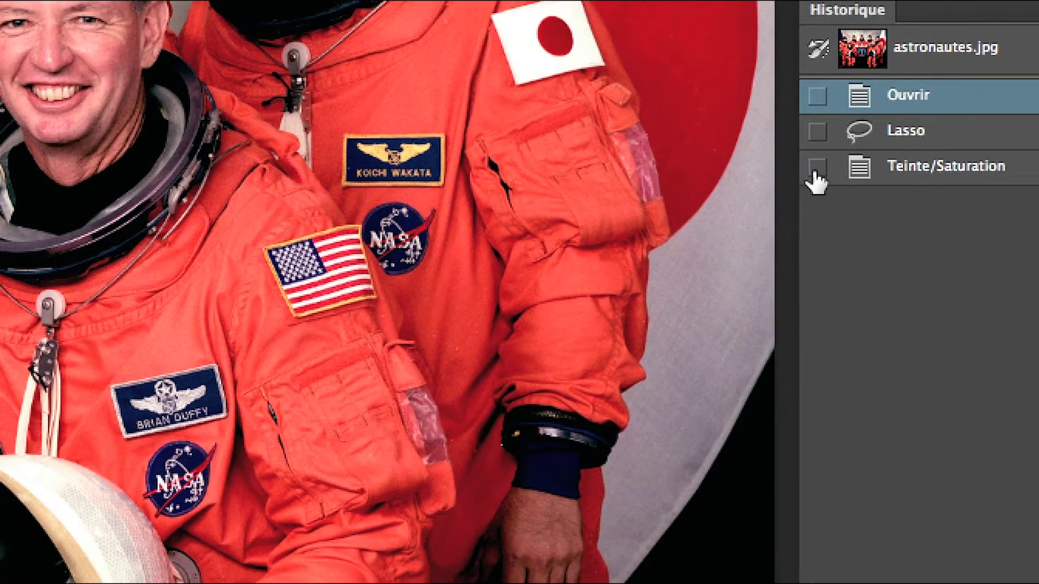
pyautogui.click(826, 169)
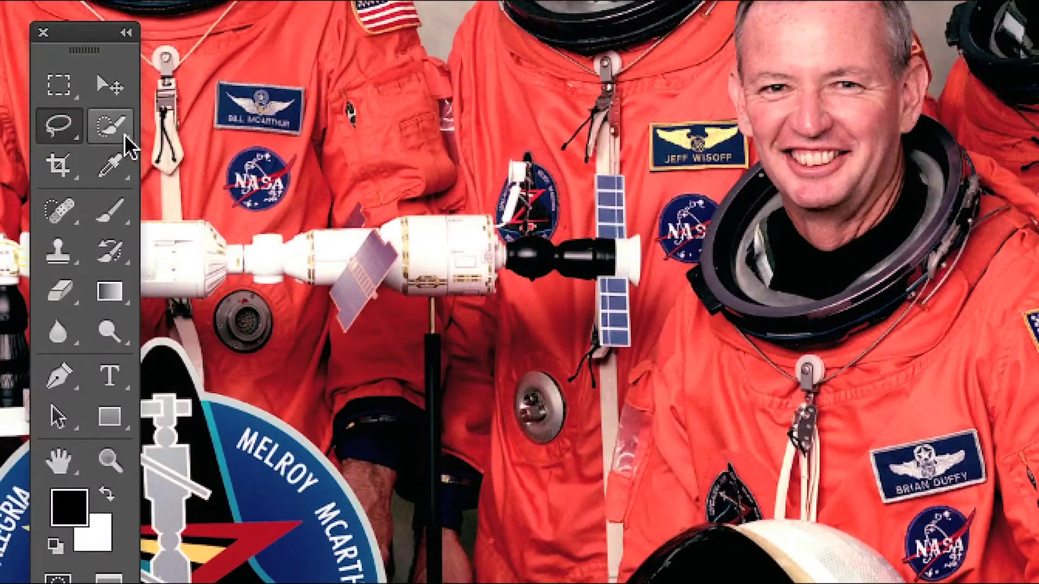
pyautogui.click(109, 127)
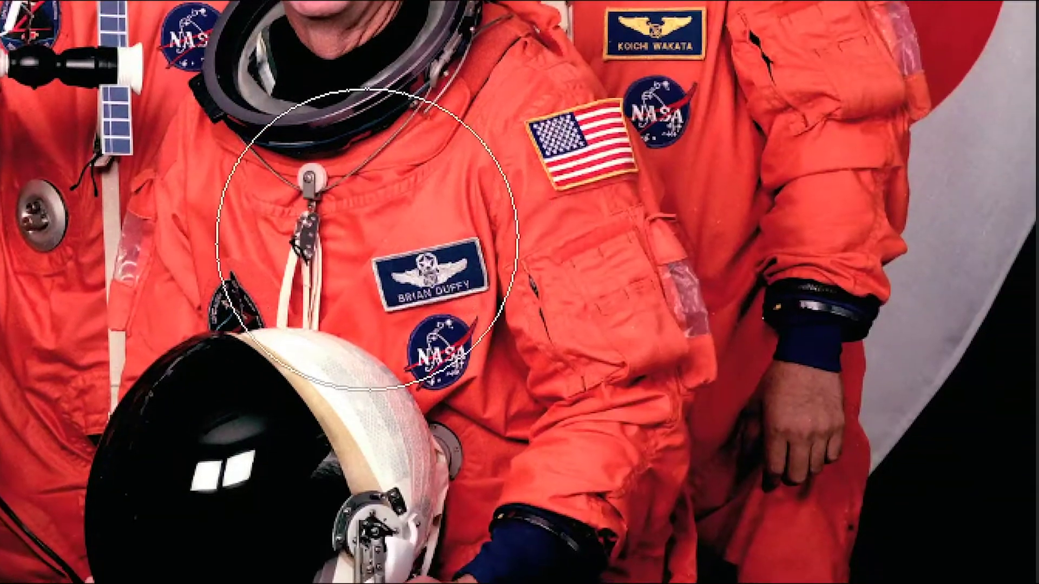
# Paint the green suit colour onto the seated astronaut's shoulder and flag-side upper sleeve with the History Brush at size 194
pyautogui.moveTo(896, 360); pyautogui.dragTo(749, 371)
pyautogui.moveTo(334, 248)
pyautogui.mouseDown()
pyautogui.moveTo(405, 201)
pyautogui.moveTo(401, 130)
pyautogui.moveTo(419, 365)
pyautogui.moveTo(455, 344)
pyautogui.mouseUp()
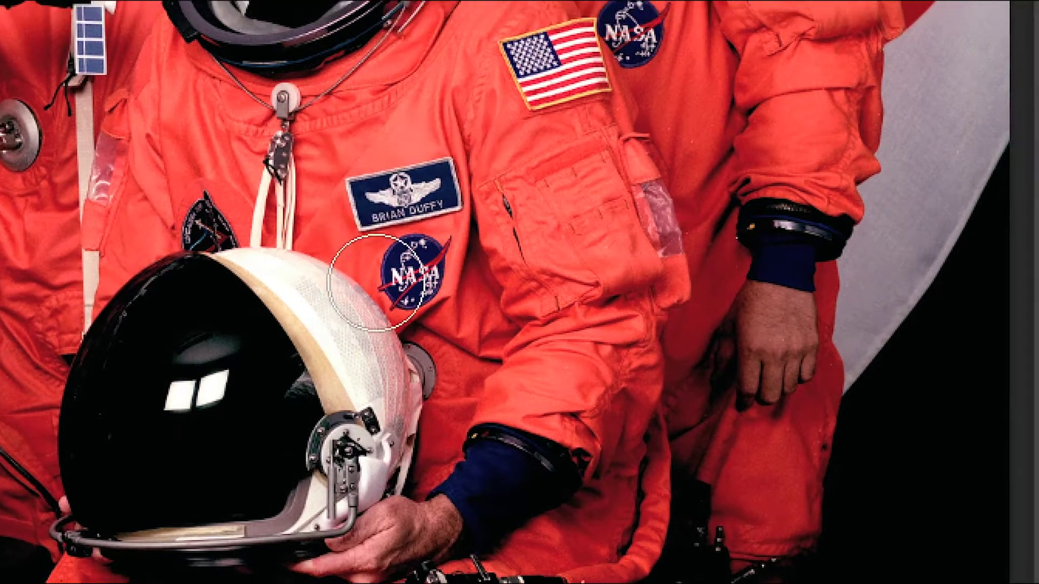
pyautogui.moveTo(482, 276)
pyautogui.mouseDown()
pyautogui.moveTo(495, 182)
pyautogui.moveTo(467, 22)
pyautogui.moveTo(490, 0)
pyautogui.moveTo(512, 21)
pyautogui.mouseUp()
pyautogui.moveTo(425, 192)
pyautogui.mouseDown()
pyautogui.moveTo(487, 280)
pyautogui.moveTo(549, 433)
pyautogui.mouseUp()
pyautogui.moveTo(468, 277); pyautogui.dragTo(446, 358)
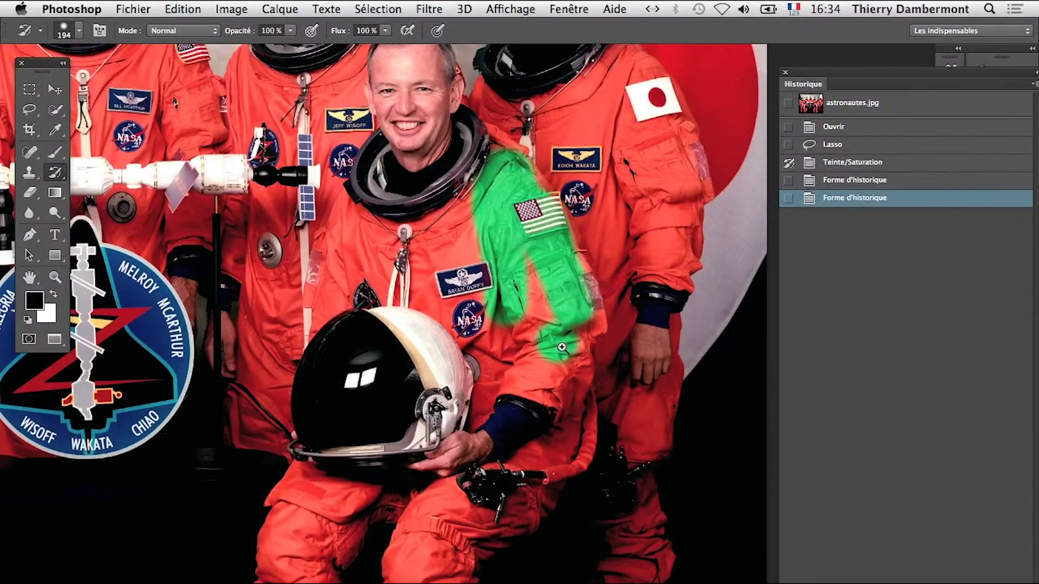
# Extend the green History Brush painting down the outer sleeve, hip and hose and over the leg on the flag-patch side
pyautogui.click(563, 347)
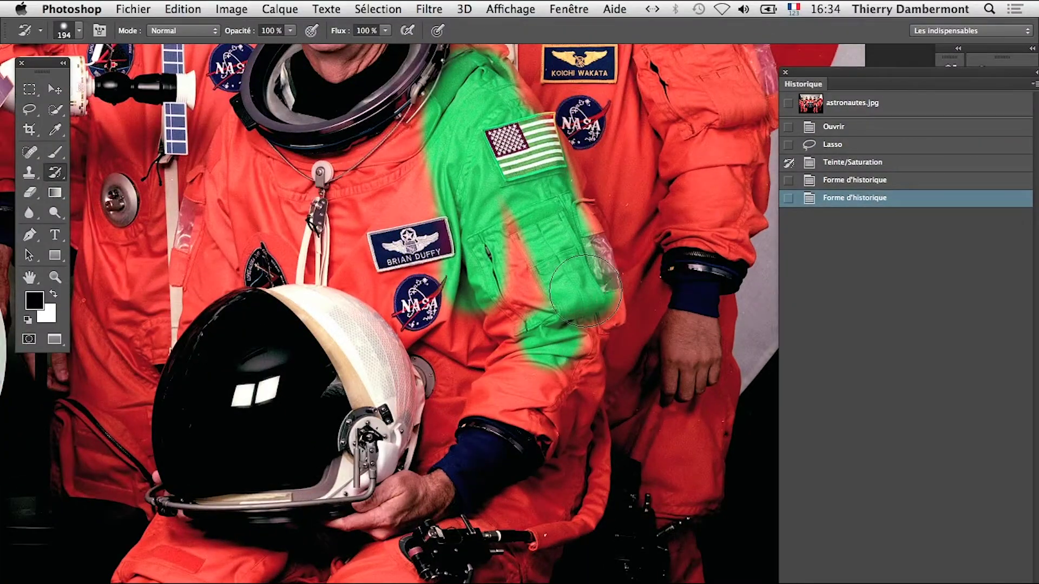
pyautogui.moveTo(533, 190); pyautogui.dragTo(585, 326)
pyautogui.moveTo(580, 375); pyautogui.dragTo(533, 547)
pyautogui.moveTo(551, 441); pyautogui.dragTo(538, 273)
pyautogui.moveTo(520, 379)
pyautogui.mouseDown()
pyautogui.moveTo(487, 418)
pyautogui.moveTo(349, 510)
pyautogui.moveTo(413, 539)
pyautogui.mouseUp()
pyautogui.moveTo(448, 497); pyautogui.dragTo(448, 354)
pyautogui.moveTo(428, 422)
pyautogui.mouseDown()
pyautogui.moveTo(389, 579)
pyautogui.moveTo(300, 558)
pyautogui.moveTo(293, 382)
pyautogui.moveTo(345, 278)
pyautogui.moveTo(480, 228)
pyautogui.mouseUp()
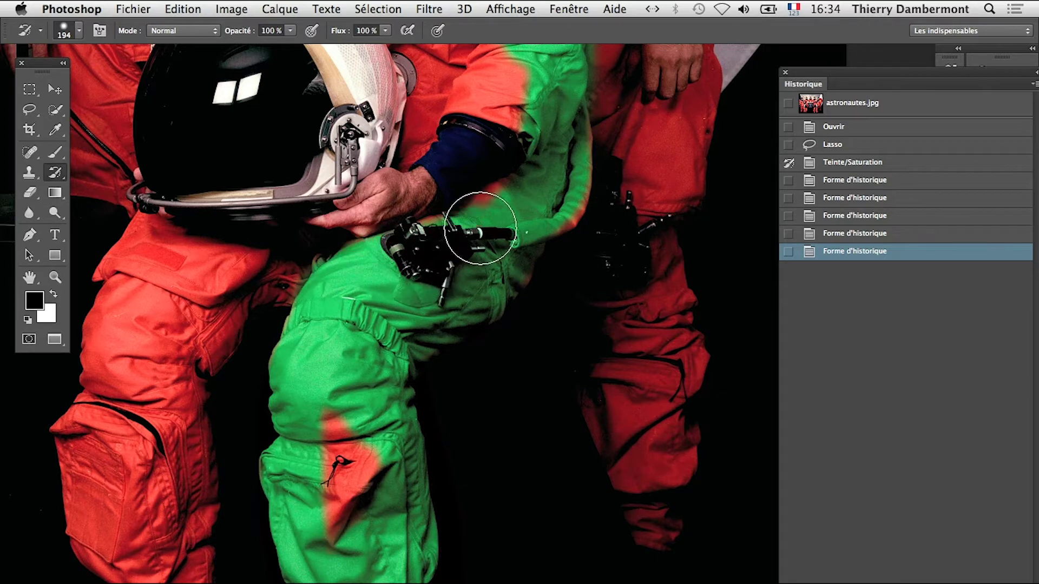
# Paint the astronaut's other trouser leg green with the History Brush, from the thigh flap below the helmet to the shin
pyautogui.moveTo(307, 302)
pyautogui.mouseDown()
pyautogui.moveTo(279, 262)
pyautogui.moveTo(213, 303)
pyautogui.moveTo(467, 217)
pyautogui.mouseUp()
pyautogui.moveTo(467, 217)
pyautogui.mouseDown()
pyautogui.moveTo(409, 541)
pyautogui.moveTo(394, 464)
pyautogui.moveTo(336, 429)
pyautogui.moveTo(377, 254)
pyautogui.moveTo(343, 330)
pyautogui.mouseUp()
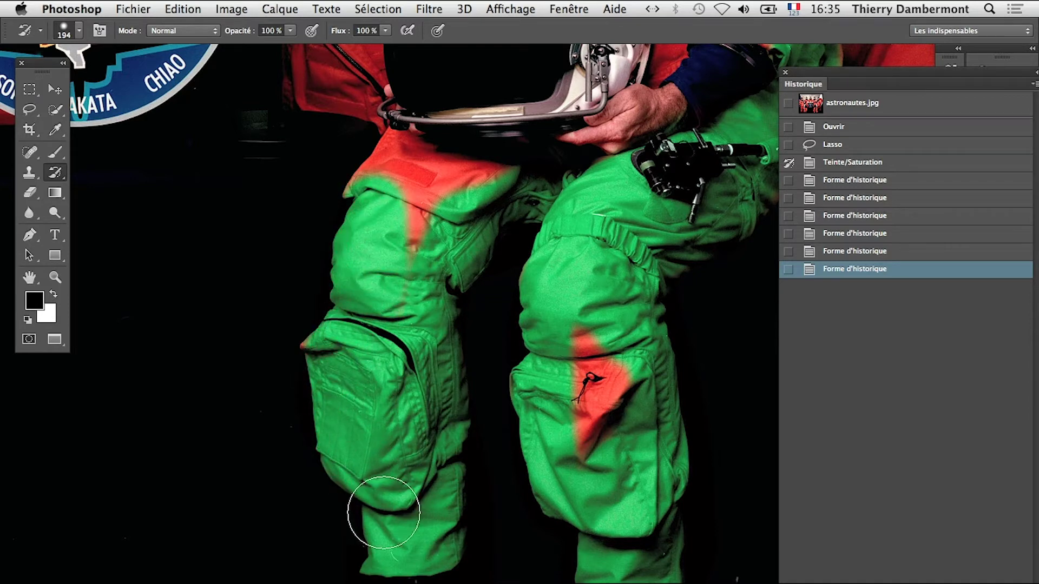
pyautogui.moveTo(383, 513); pyautogui.dragTo(392, 504)
pyautogui.moveTo(351, 173)
pyautogui.mouseDown()
pyautogui.moveTo(369, 160)
pyautogui.moveTo(418, 172)
pyautogui.moveTo(395, 162)
pyautogui.moveTo(493, 195)
pyautogui.mouseUp()
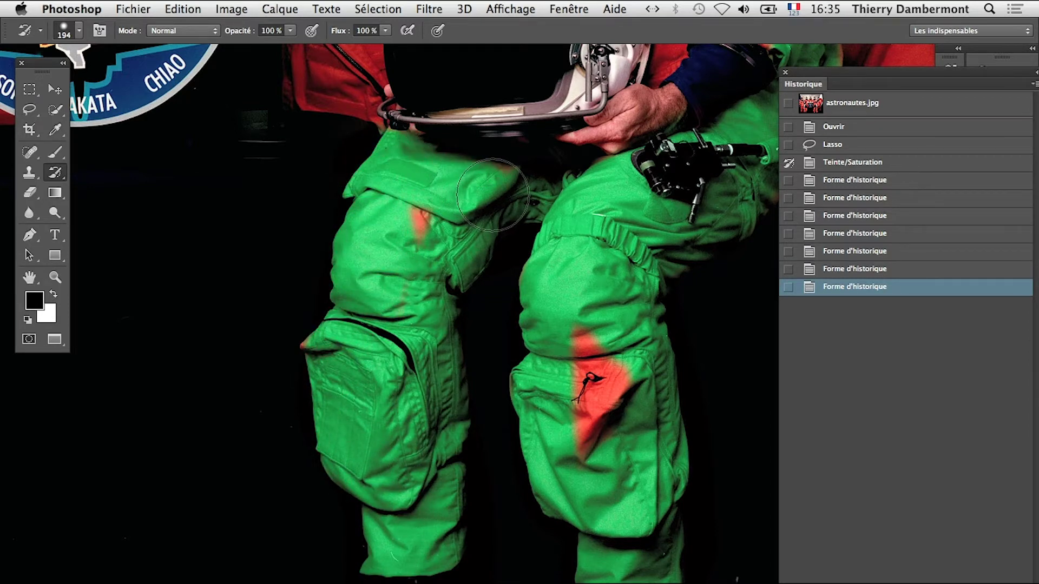
pyautogui.moveTo(401, 240); pyautogui.dragTo(401, 242)
# Reduce the History Brush to size 95 and paint the chest and sleeve opposite the flag patch green, down to the helmet's edge
pyautogui.scroll(10, 490, 474)
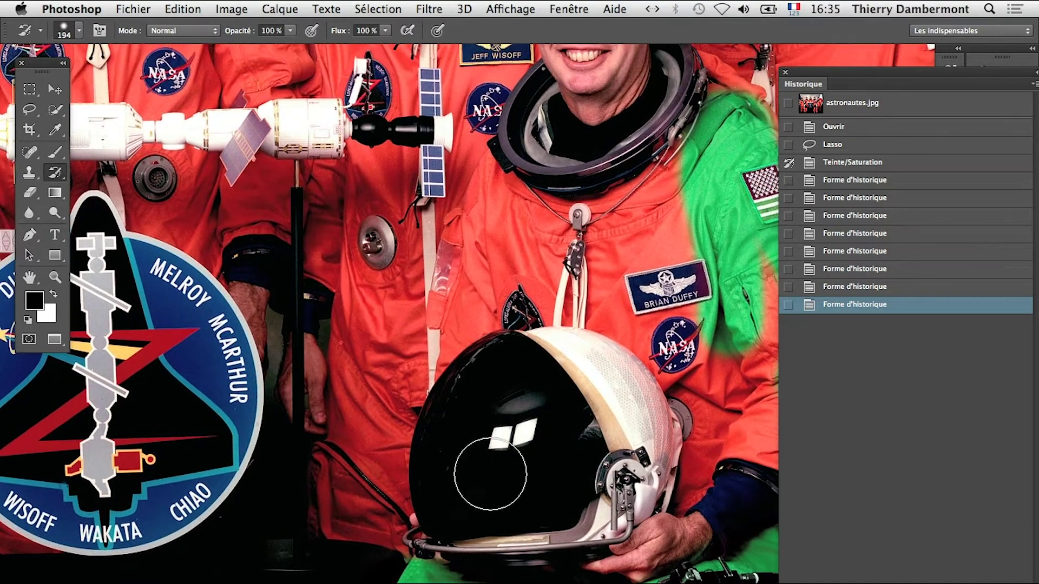
pyautogui.scroll(3, 490, 474)
pyautogui.moveTo(505, 422)
pyautogui.mouseDown()
pyautogui.moveTo(466, 424)
pyautogui.moveTo(482, 430)
pyautogui.mouseUp()
pyautogui.moveTo(415, 303)
pyautogui.mouseDown()
pyautogui.moveTo(431, 319)
pyautogui.moveTo(426, 383)
pyautogui.moveTo(486, 102)
pyautogui.moveTo(466, 150)
pyautogui.moveTo(485, 100)
pyautogui.moveTo(511, 121)
pyautogui.moveTo(597, 145)
pyautogui.moveTo(645, 137)
pyautogui.moveTo(512, 165)
pyautogui.moveTo(630, 183)
pyautogui.moveTo(507, 195)
pyautogui.moveTo(480, 170)
pyautogui.moveTo(525, 206)
pyautogui.moveTo(556, 255)
pyautogui.mouseUp()
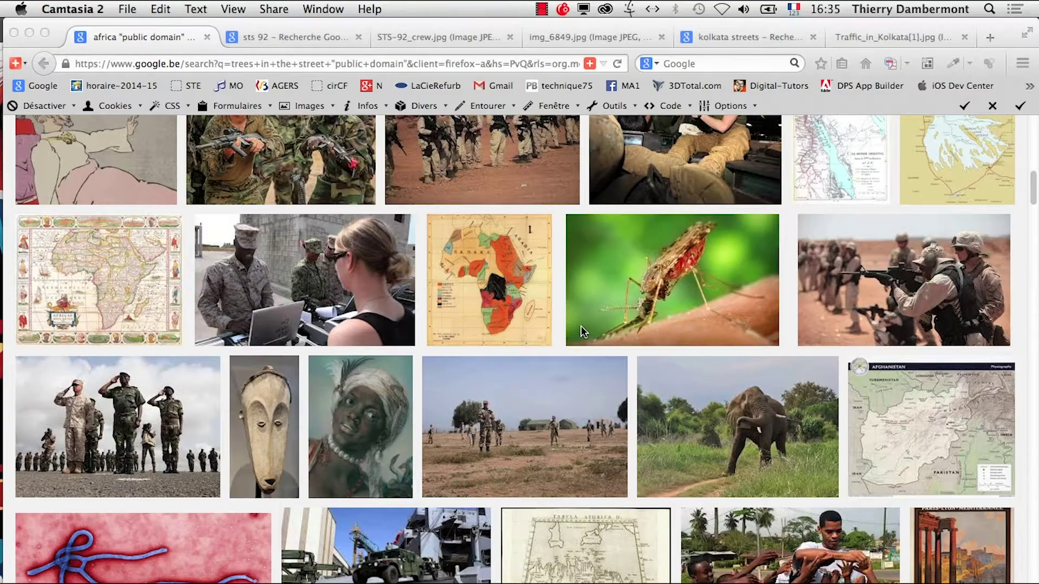
pyautogui.press('super+Tab')
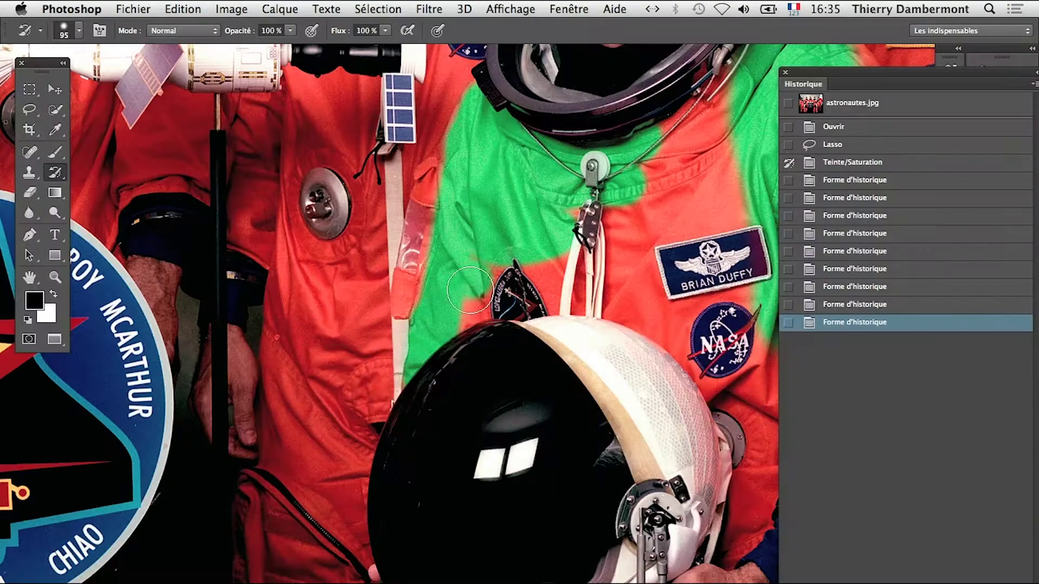
pyautogui.click(470, 290)
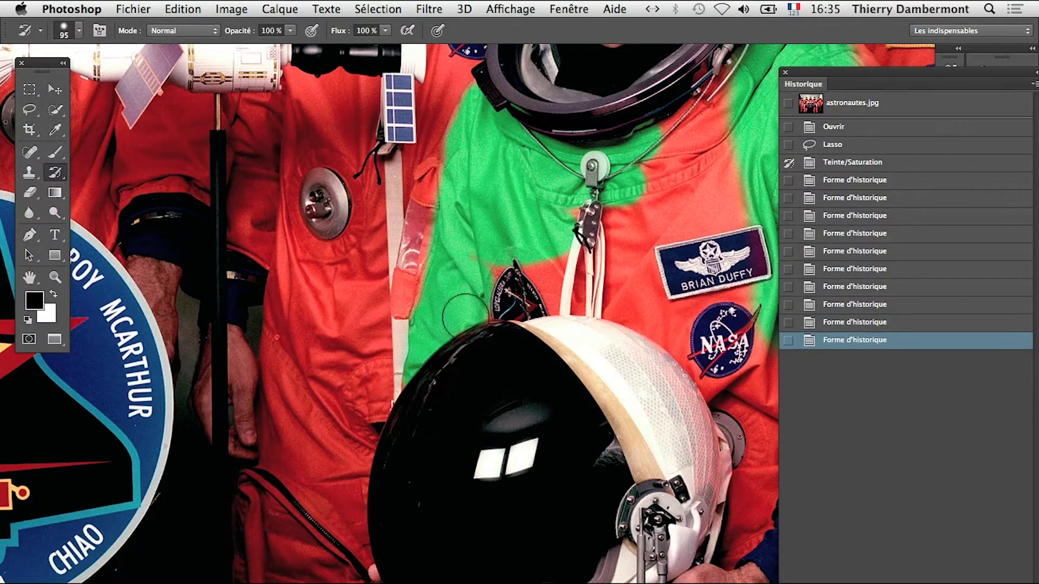
pyautogui.scroll(1, 503, 305)
pyautogui.click(461, 319)
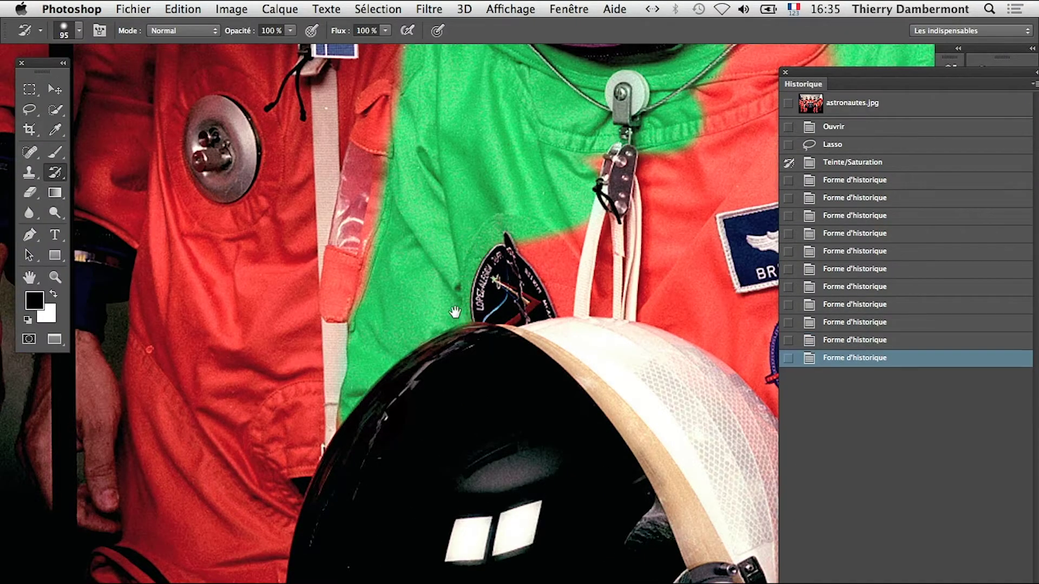
# Paint the centre of the chest green with the History Brush, across the hanging straps and around the name badge
pyautogui.hscroll(8, 406, 314)
pyautogui.scroll(2, 406, 313)
pyautogui.moveTo(351, 309); pyautogui.dragTo(368, 321)
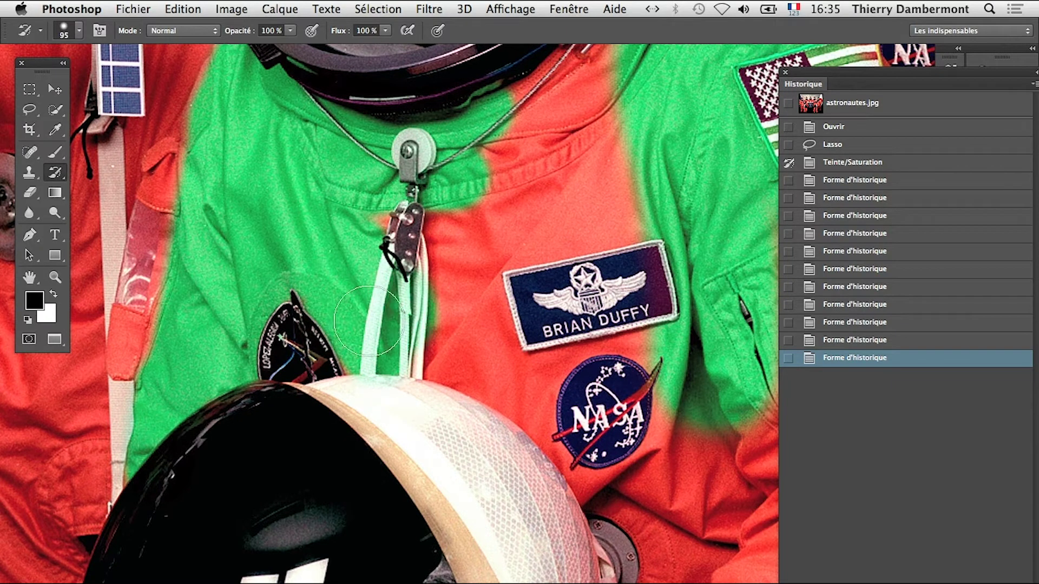
pyautogui.moveTo(373, 237)
pyautogui.mouseDown()
pyautogui.moveTo(450, 277)
pyautogui.moveTo(456, 220)
pyautogui.moveTo(463, 276)
pyautogui.moveTo(644, 213)
pyautogui.mouseUp()
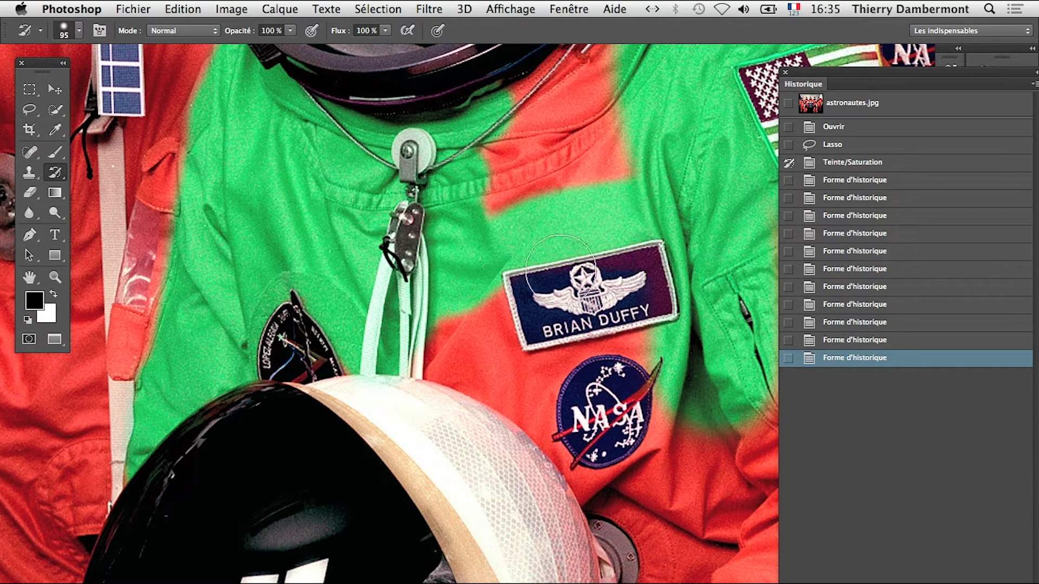
pyautogui.moveTo(560, 269)
pyautogui.mouseDown()
pyautogui.moveTo(630, 328)
pyautogui.moveTo(502, 357)
pyautogui.moveTo(433, 346)
pyautogui.moveTo(481, 357)
pyautogui.moveTo(626, 456)
pyautogui.moveTo(490, 367)
pyautogui.moveTo(609, 510)
pyautogui.mouseUp()
# Cover the red areas around the NASA patch, the forearm and below the neck ring with green using the History Brush
pyautogui.keyDown('alt'); pyautogui.click(640, 473); pyautogui.keyUp('alt')
pyautogui.moveTo(703, 516); pyautogui.dragTo(576, 437)
pyautogui.moveTo(536, 353)
pyautogui.mouseDown()
pyautogui.moveTo(559, 419)
pyautogui.moveTo(608, 263)
pyautogui.moveTo(631, 382)
pyautogui.moveTo(650, 324)
pyautogui.moveTo(623, 341)
pyautogui.moveTo(584, 411)
pyautogui.moveTo(582, 493)
pyautogui.mouseUp()
pyautogui.moveTo(618, 447)
pyautogui.mouseDown()
pyautogui.moveTo(560, 465)
pyautogui.moveTo(525, 414)
pyautogui.moveTo(524, 509)
pyautogui.mouseUp()
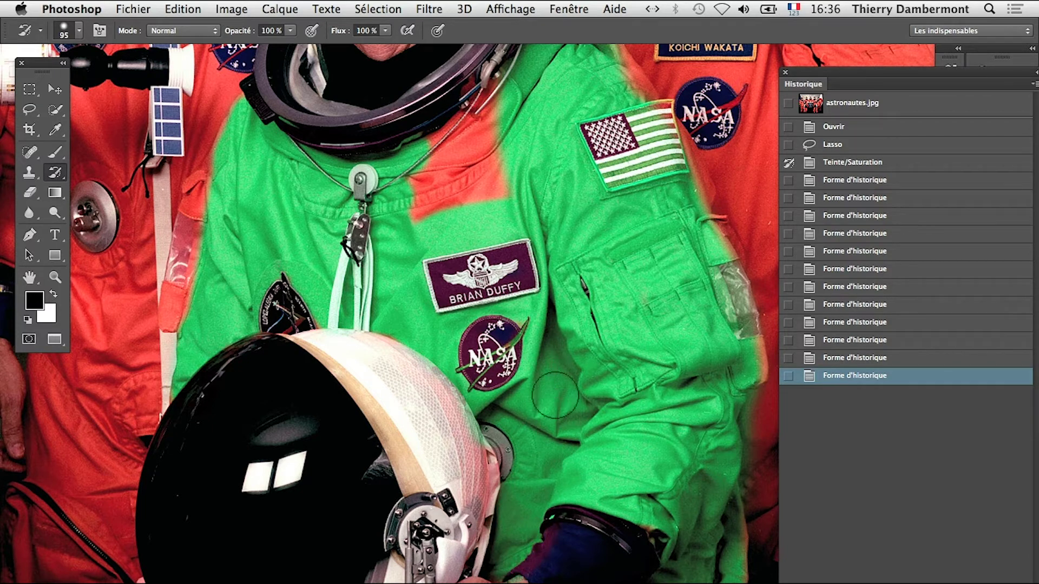
pyautogui.moveTo(503, 217)
pyautogui.mouseDown()
pyautogui.moveTo(489, 163)
pyautogui.moveTo(421, 177)
pyautogui.moveTo(438, 130)
pyautogui.mouseUp()
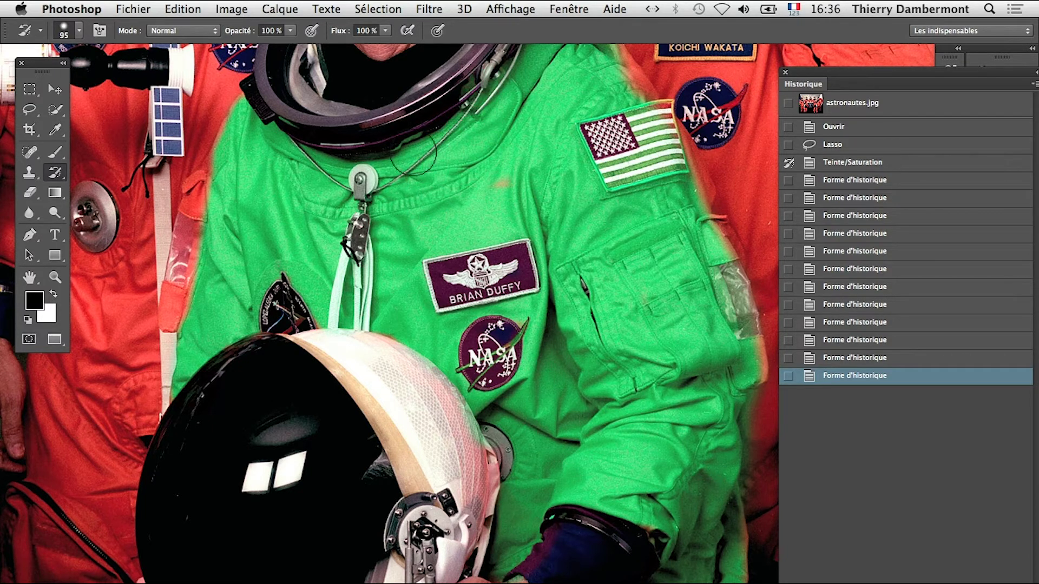
pyautogui.click(459, 120)
# Paint green along the shoulder's edge and the outer contour of the flag-side sleeve with the History Brush
pyautogui.scroll(5, 364, 295)
pyautogui.hscroll(4, 364, 295)
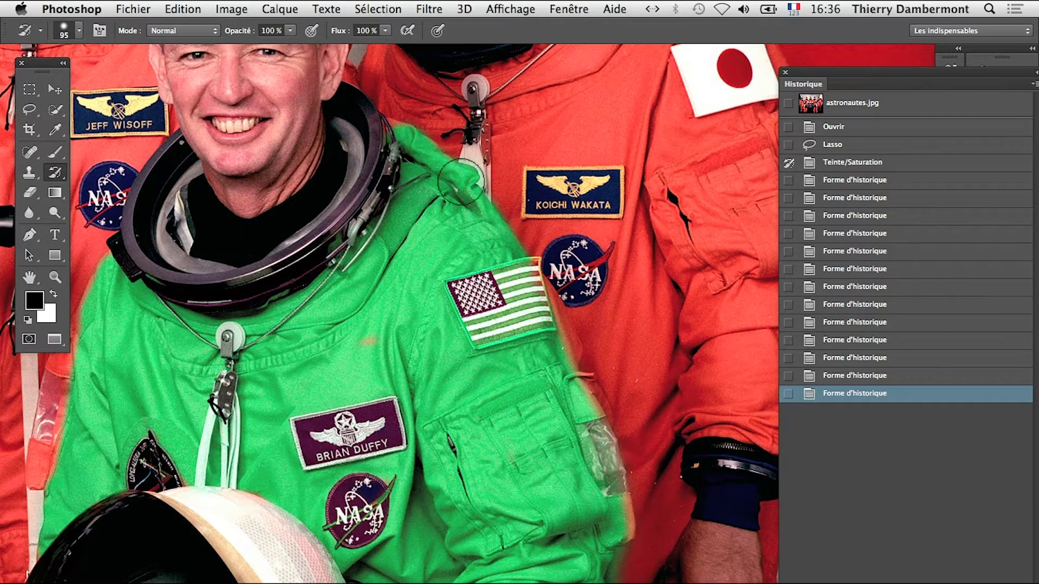
pyautogui.moveTo(592, 314)
pyautogui.mouseDown()
pyautogui.moveTo(604, 443)
pyautogui.moveTo(630, 563)
pyautogui.mouseUp()
pyautogui.scroll(-10, 521, 389)
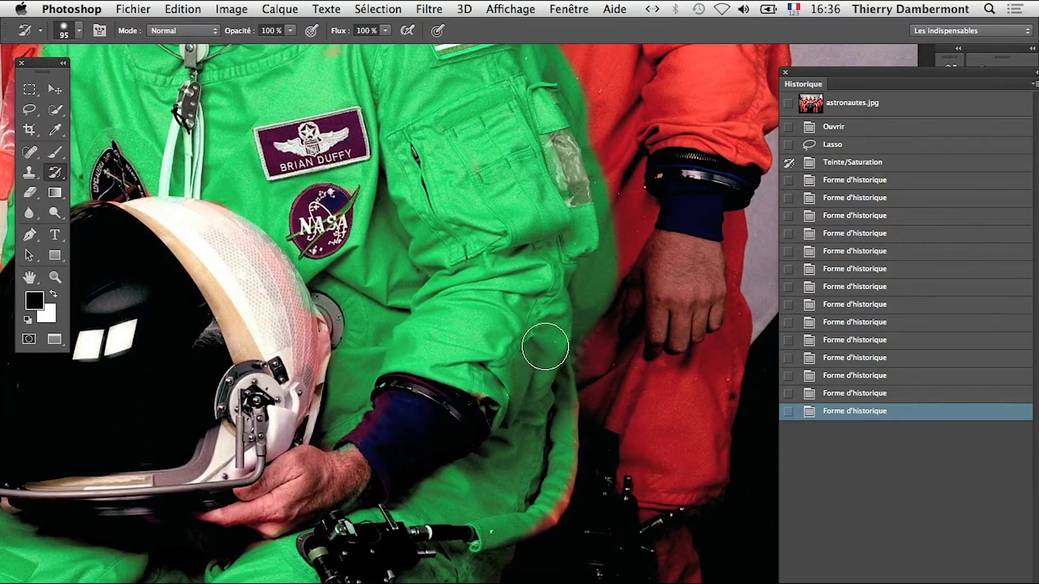
# Touch up the remaining red traces on the suit's hose, hip and leg pockets in green with the History Brush
pyautogui.scroll(-6, 332, 516)
pyautogui.hscroll(-2, 332, 517)
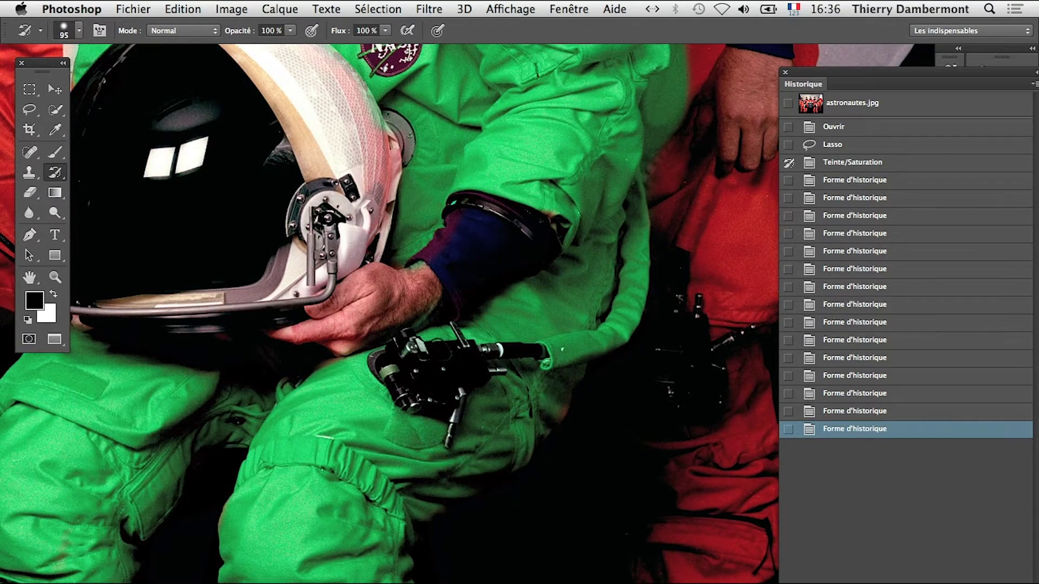
pyautogui.moveTo(366, 582); pyautogui.dragTo(475, 428)
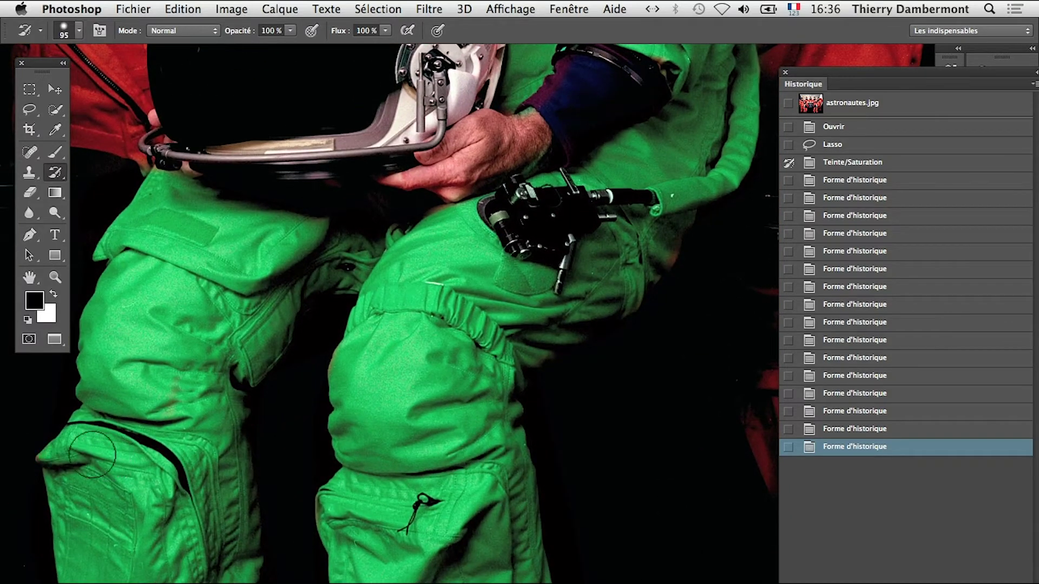
pyautogui.click(92, 454)
# Retouch the suit area around the cuff and the black equipment on the lap with short History Brush dabs
pyautogui.scroll(8, 393, 451)
pyautogui.hscroll(3, 392, 451)
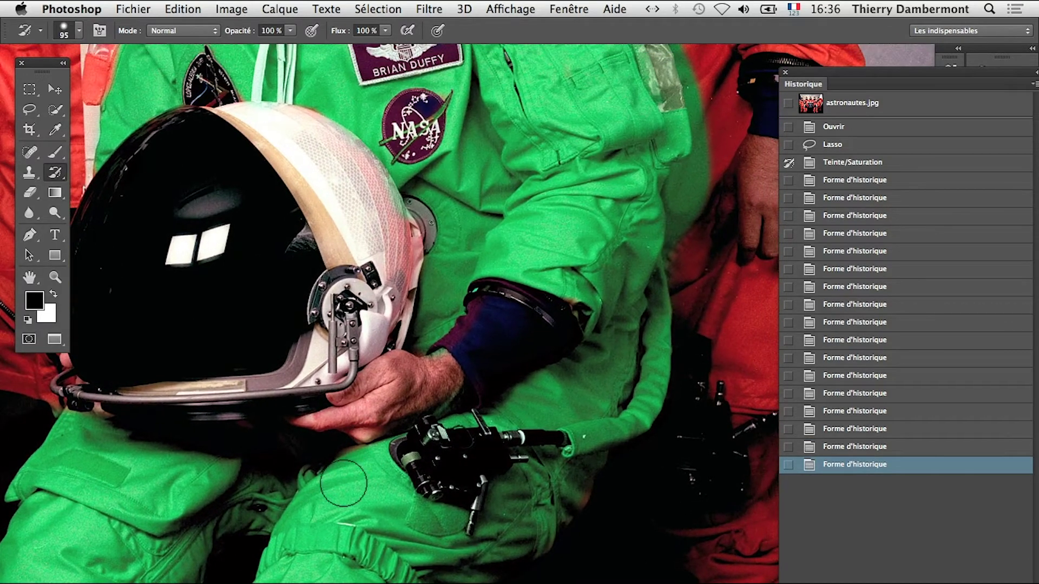
pyautogui.click(516, 414)
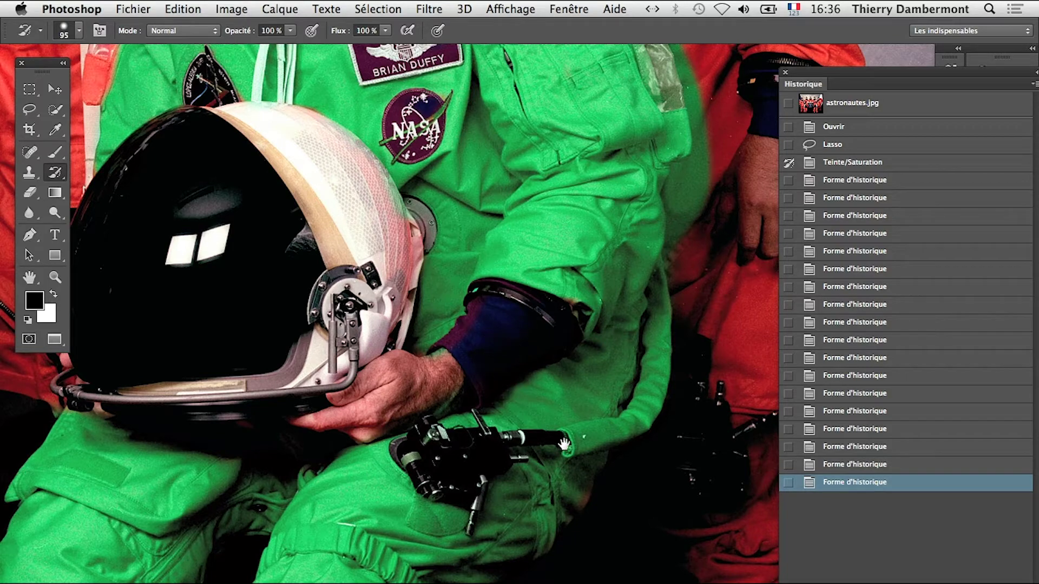
pyautogui.click(518, 374)
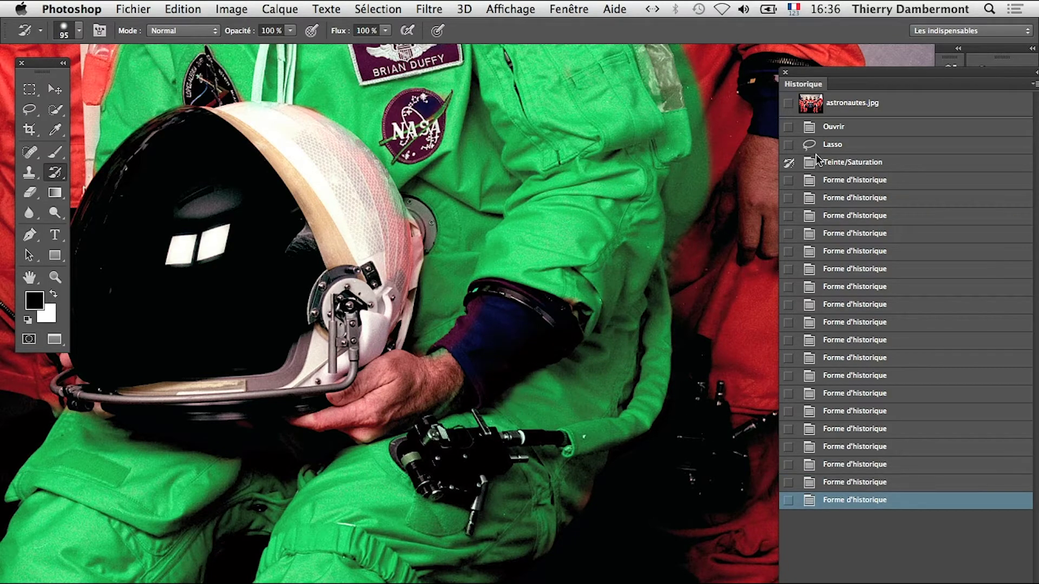
# Make the original Ouvrir history state the source for the History Brush
pyautogui.moveTo(814, 81); pyautogui.dragTo(759, 72)
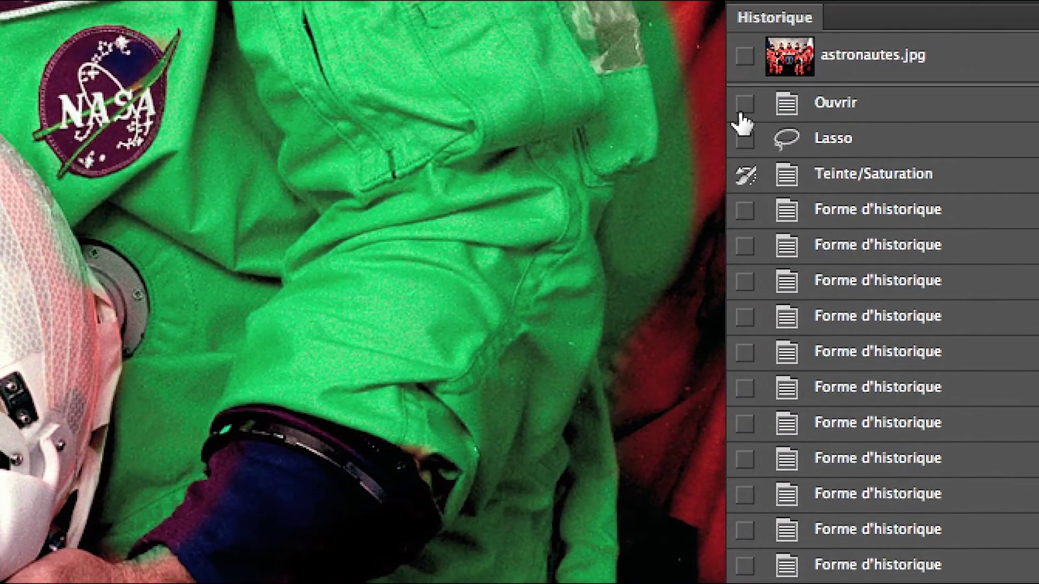
pyautogui.click(743, 106)
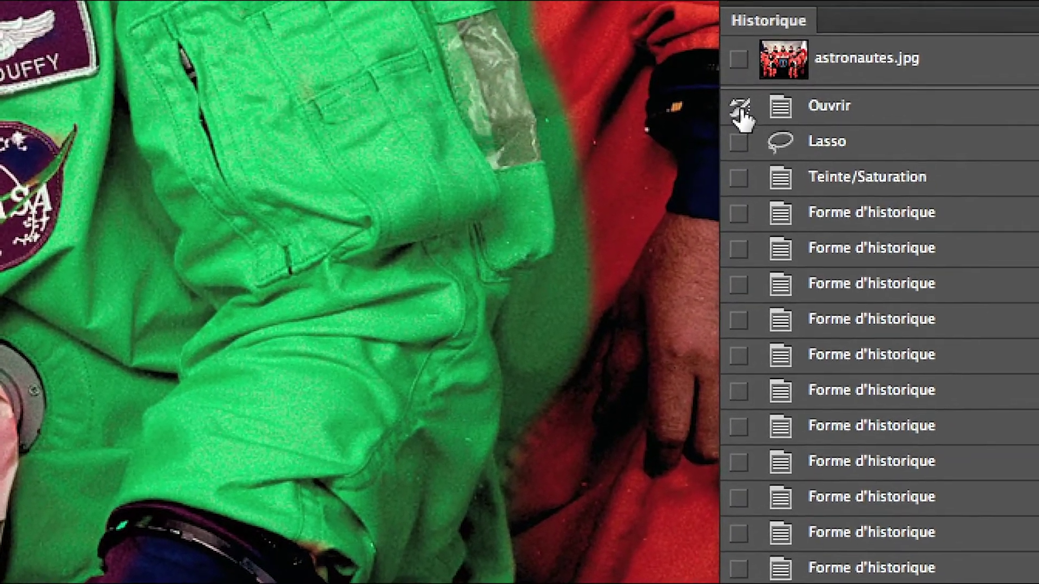
# Restore the original red of the neighbouring suit beside the green lower sleeve and hose with the History Brush
pyautogui.moveTo(584, 313); pyautogui.dragTo(560, 320)
pyautogui.moveTo(604, 289); pyautogui.dragTo(551, 296)
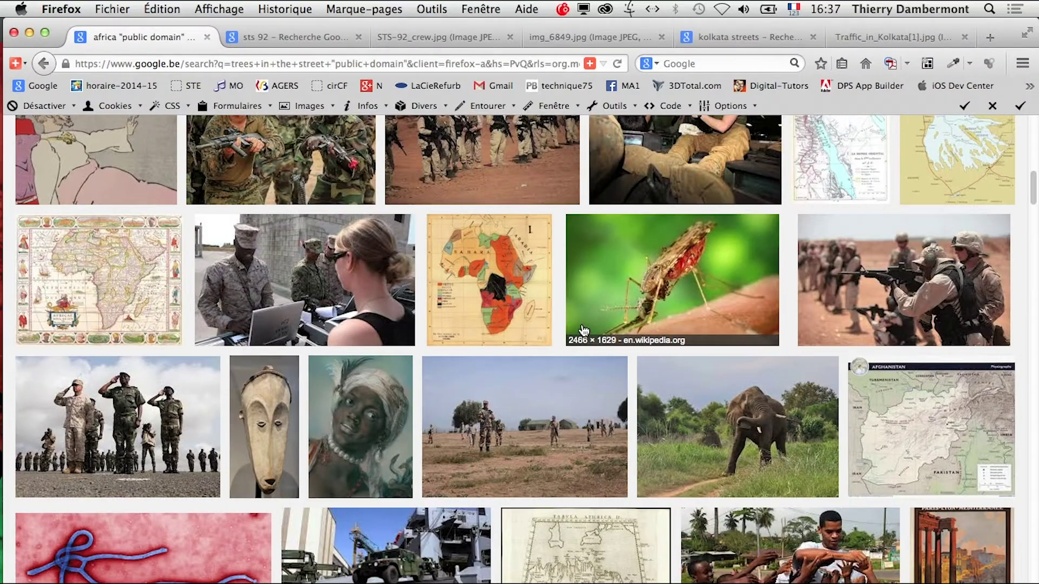
pyautogui.press('super+Tab')
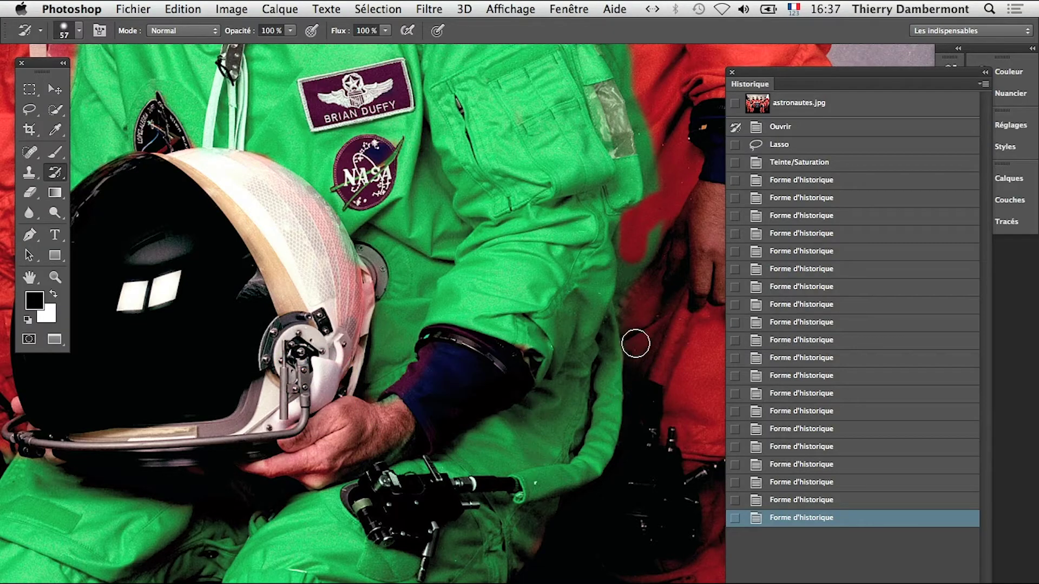
pyautogui.moveTo(628, 241); pyautogui.dragTo(649, 230)
pyautogui.moveTo(631, 271)
pyautogui.mouseDown()
pyautogui.moveTo(615, 422)
pyautogui.moveTo(632, 354)
pyautogui.moveTo(606, 536)
pyautogui.mouseUp()
# Clean up green overspill on the red suit beside the upper-sleeve pocket and flag patch with the History Brush
pyautogui.scroll(2, 632, 354)
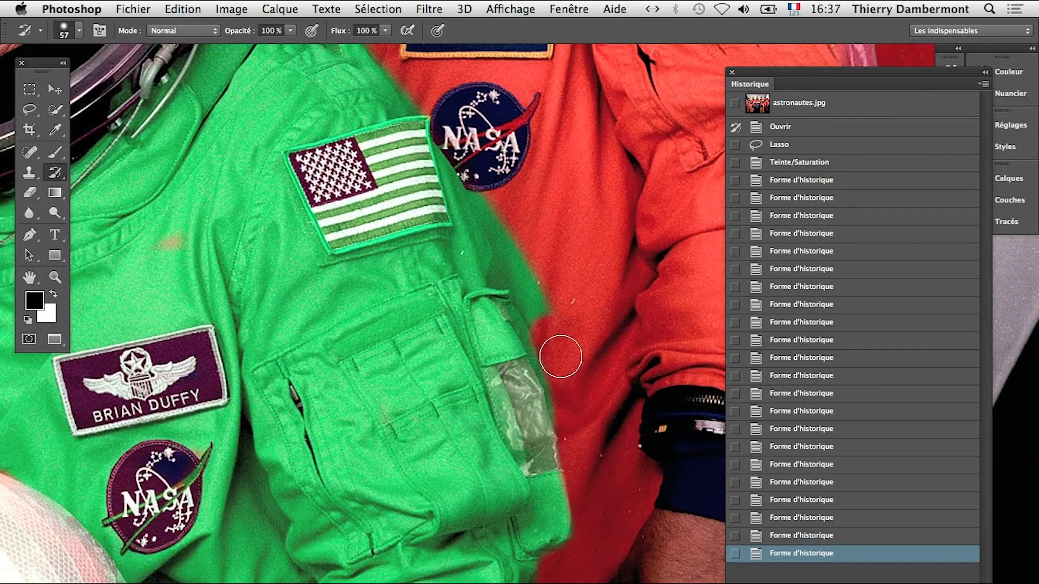
pyautogui.click(566, 372)
pyautogui.moveTo(566, 372); pyautogui.dragTo(591, 521)
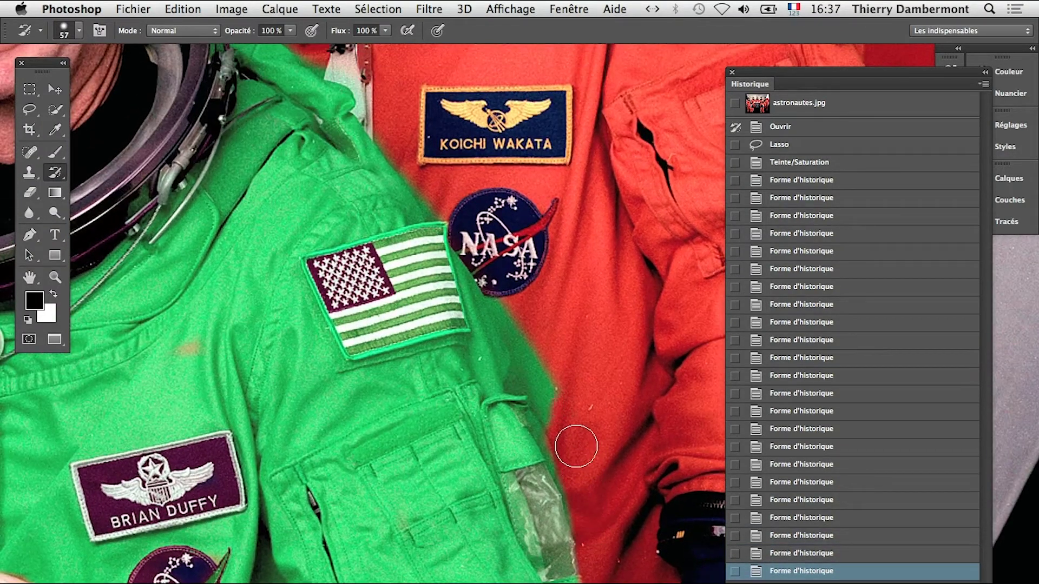
pyautogui.click(501, 290)
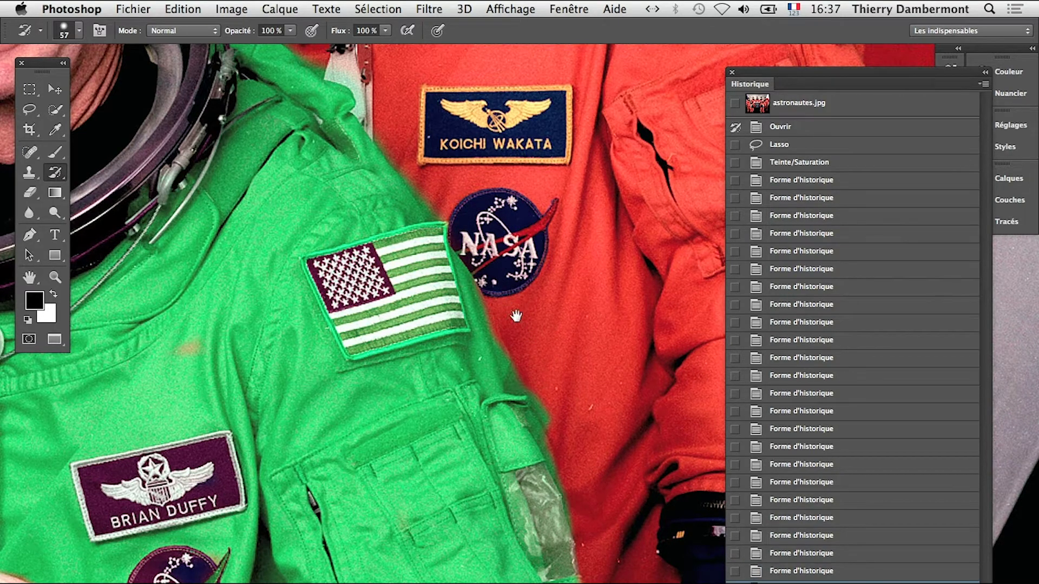
# Restore the original colours of the American flag's stars and stripes with the History Brush, enlarging the brush to 39 px
pyautogui.moveTo(525, 343); pyautogui.dragTo(563, 419)
pyautogui.click(452, 378)
pyautogui.moveTo(444, 427); pyautogui.dragTo(398, 434)
pyautogui.moveTo(339, 398)
pyautogui.mouseDown()
pyautogui.moveTo(293, 362)
pyautogui.moveTo(342, 342)
pyautogui.moveTo(222, 312)
pyautogui.moveTo(198, 317)
pyautogui.moveTo(285, 299)
pyautogui.mouseUp()
pyautogui.press('super+z')
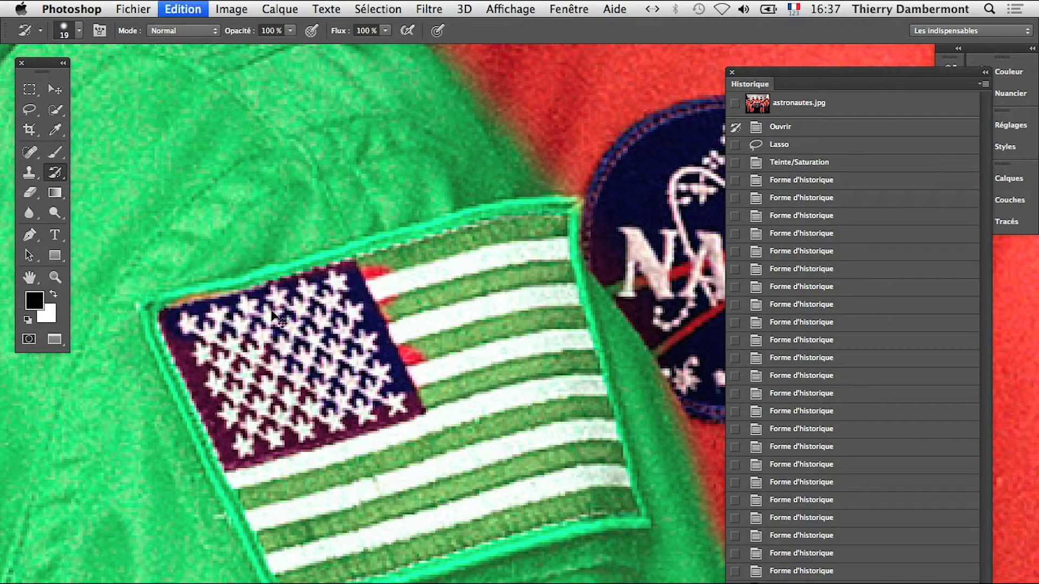
pyautogui.moveTo(184, 323)
pyautogui.mouseDown()
pyautogui.moveTo(290, 309)
pyautogui.moveTo(547, 234)
pyautogui.moveTo(551, 288)
pyautogui.moveTo(625, 495)
pyautogui.moveTo(303, 571)
pyautogui.moveTo(249, 478)
pyautogui.moveTo(236, 430)
pyautogui.moveTo(505, 298)
pyautogui.moveTo(561, 458)
pyautogui.moveTo(547, 483)
pyautogui.moveTo(329, 527)
pyautogui.moveTo(298, 460)
pyautogui.moveTo(439, 436)
pyautogui.moveTo(491, 395)
pyautogui.moveTo(258, 369)
pyautogui.mouseUp()
pyautogui.press(']')
pyautogui.press(']')
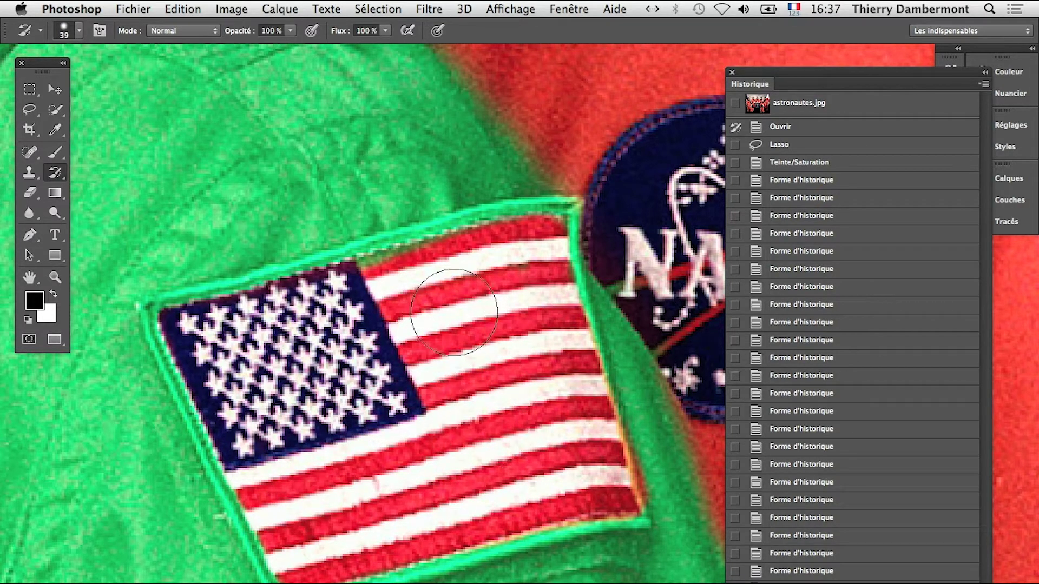
# Try to restore the chest name patch's original blue with the 39 px History Brush, then undo the stroke
pyautogui.keyDown('alt'); pyautogui.click(366, 410); pyautogui.keyUp('alt')
pyautogui.keyDown('alt'); pyautogui.click(366, 409); pyautogui.keyUp('alt')
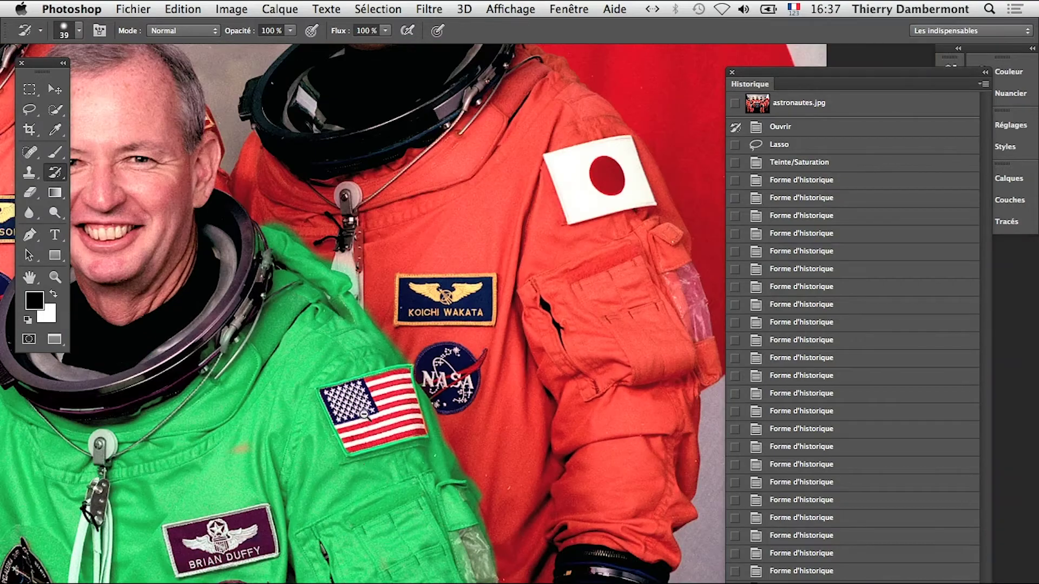
pyautogui.scroll(3, 193, 579)
pyautogui.moveTo(192, 514)
pyautogui.mouseDown()
pyautogui.moveTo(162, 441)
pyautogui.moveTo(143, 440)
pyautogui.moveTo(235, 438)
pyautogui.moveTo(344, 416)
pyautogui.moveTo(389, 389)
pyautogui.moveTo(413, 483)
pyautogui.moveTo(166, 537)
pyautogui.moveTo(149, 453)
pyautogui.moveTo(162, 431)
pyautogui.moveTo(360, 397)
pyautogui.mouseUp()
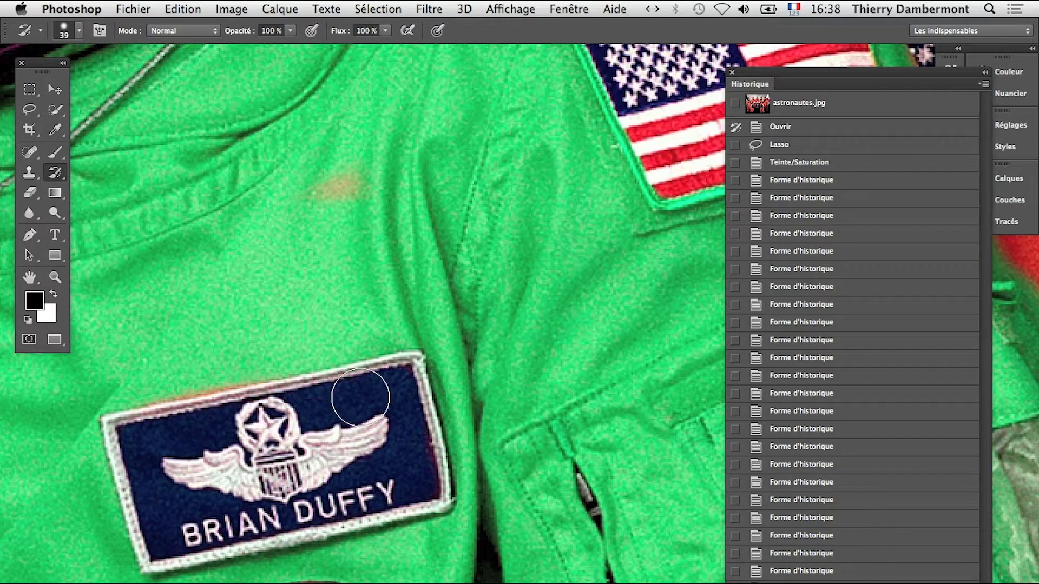
pyautogui.hscroll(-5, 629, 521)
pyautogui.scroll(-4, 629, 521)
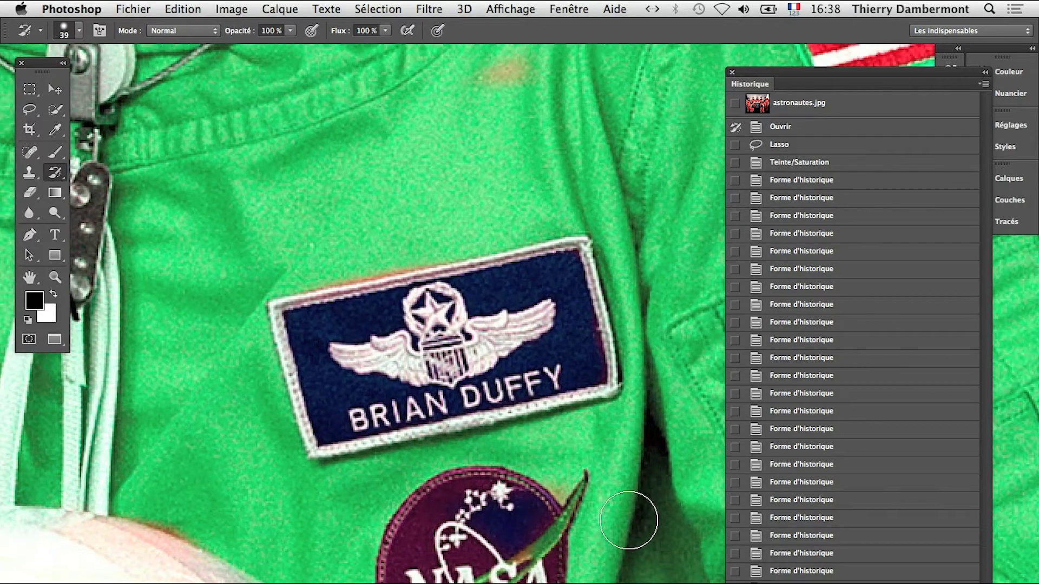
pyautogui.press('super+z')
# Restore the name patch's original blue with a 28 px History Brush, using straight strokes inside its border and filling the centre
pyautogui.moveTo(308, 340); pyautogui.dragTo(325, 349)
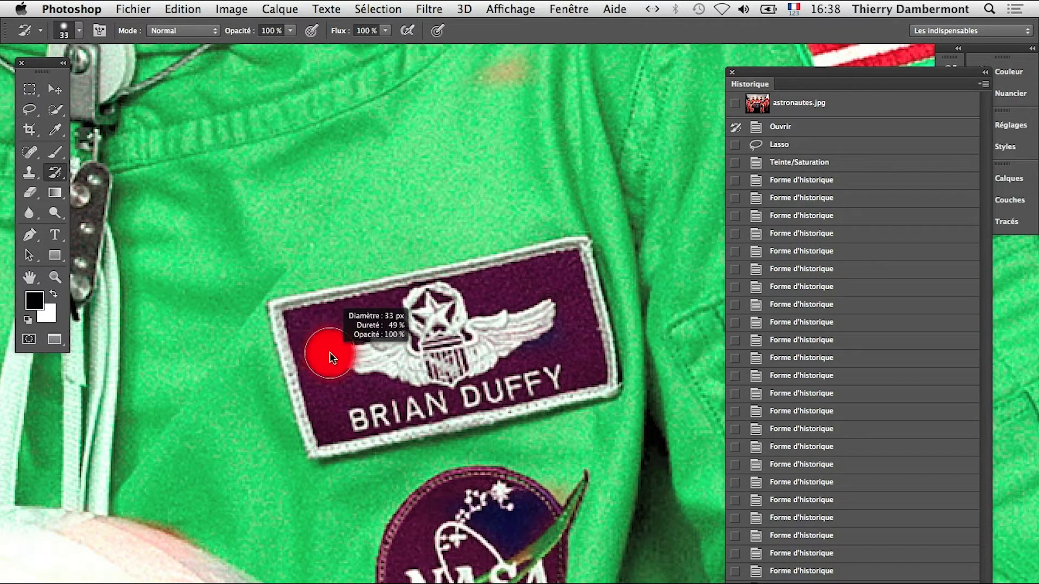
pyautogui.click(298, 325)
pyautogui.keyDown('shift'); pyautogui.click(569, 267); pyautogui.keyUp('shift')
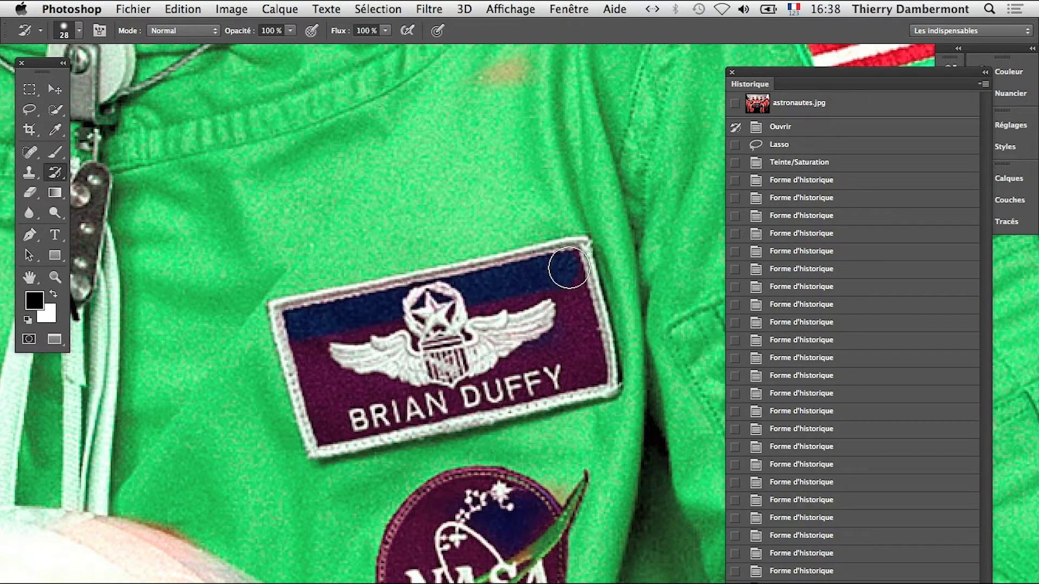
pyautogui.keyDown('shift'); pyautogui.click(590, 369); pyautogui.keyUp('shift')
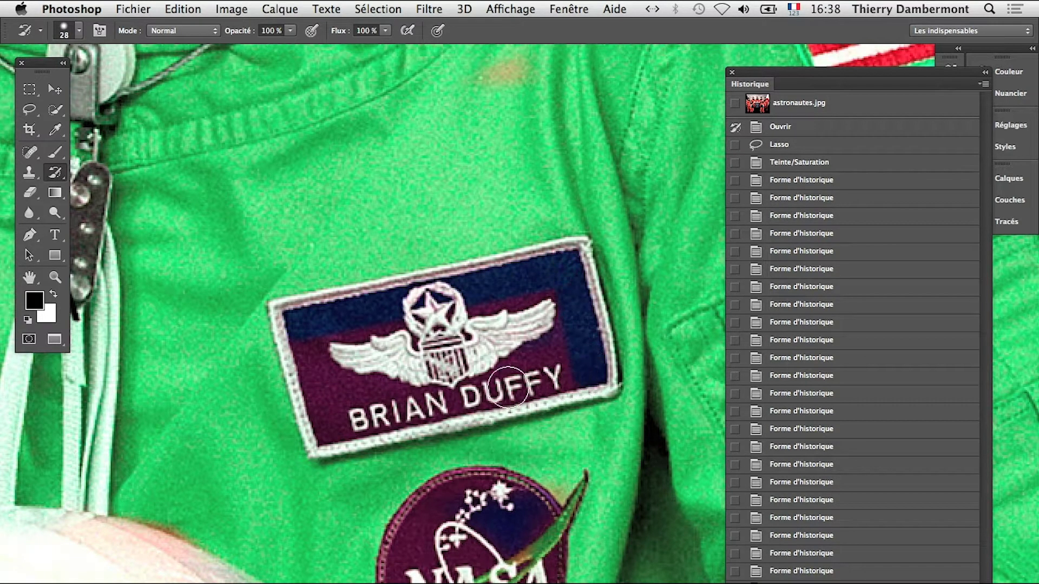
pyautogui.keyDown('shift'); pyautogui.click(327, 430); pyautogui.keyUp('shift')
pyautogui.moveTo(322, 414)
pyautogui.mouseDown()
pyautogui.moveTo(306, 342)
pyautogui.moveTo(318, 360)
pyautogui.moveTo(545, 310)
pyautogui.moveTo(554, 353)
pyautogui.moveTo(391, 368)
pyautogui.mouseUp()
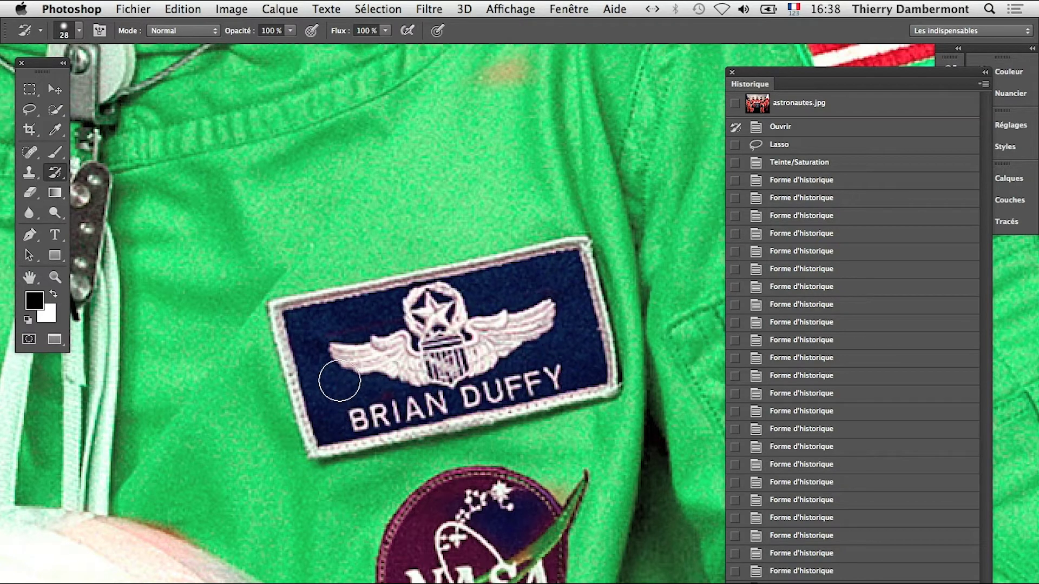
# Restore the NASA patch's blue field with a 42 px History Brush and its red swoosh tips with an 8 px one
pyautogui.moveTo(490, 565); pyautogui.dragTo(465, 423)
pyautogui.moveTo(464, 471)
pyautogui.keyDown('ctrl'); pyautogui.keyDown('alt'); pyautogui.mouseDown()
pyautogui.moveTo(497, 410)
pyautogui.moveTo(483, 378)
pyautogui.moveTo(444, 371)
pyautogui.moveTo(394, 396)
pyautogui.moveTo(390, 477)
pyautogui.moveTo(417, 505)
pyautogui.moveTo(467, 506)
pyautogui.moveTo(501, 471)
pyautogui.moveTo(511, 406)
pyautogui.mouseUp(); pyautogui.keyUp('alt'); pyautogui.keyUp('ctrl')
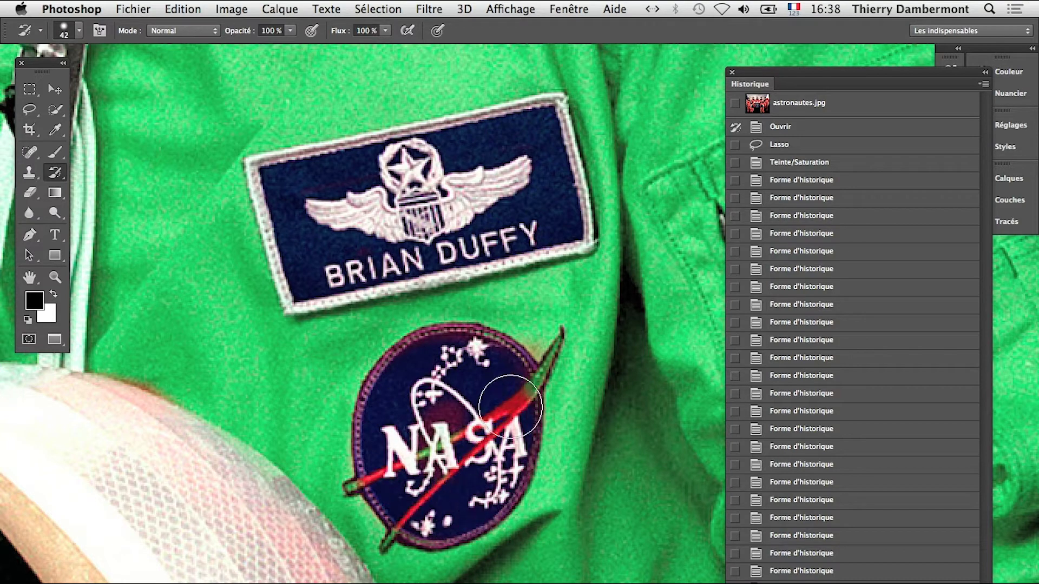
pyautogui.keyDown('ctrl'); pyautogui.click(566, 342); pyautogui.keyUp('ctrl')
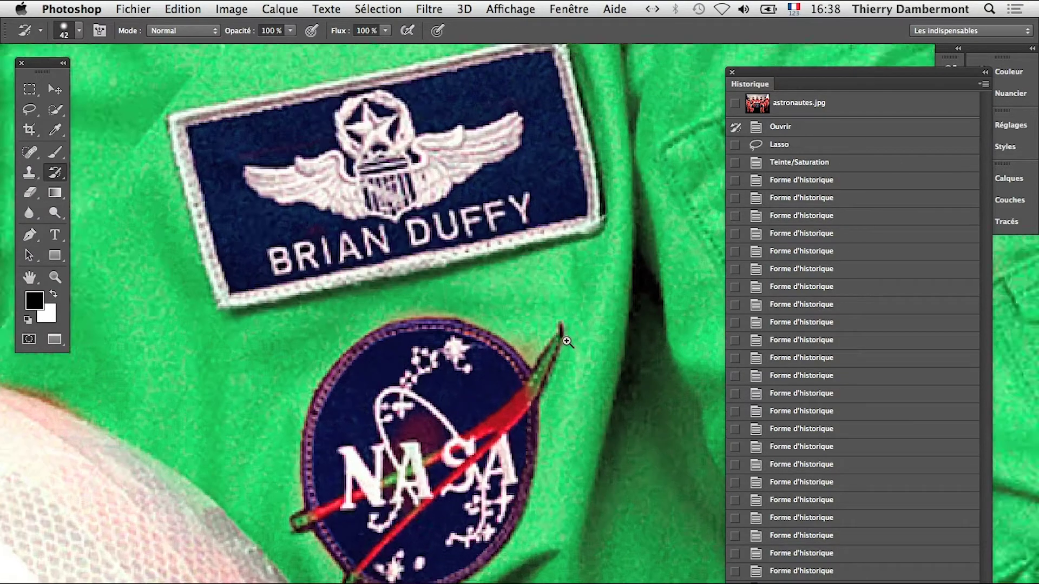
pyautogui.keyDown('ctrl'); pyautogui.click(566, 341); pyautogui.keyUp('ctrl')
pyautogui.keyDown('ctrl'); pyautogui.keyDown('alt'); pyautogui.moveTo(584, 471); pyautogui.dragTo(527, 480); pyautogui.keyUp('alt'); pyautogui.keyUp('ctrl')
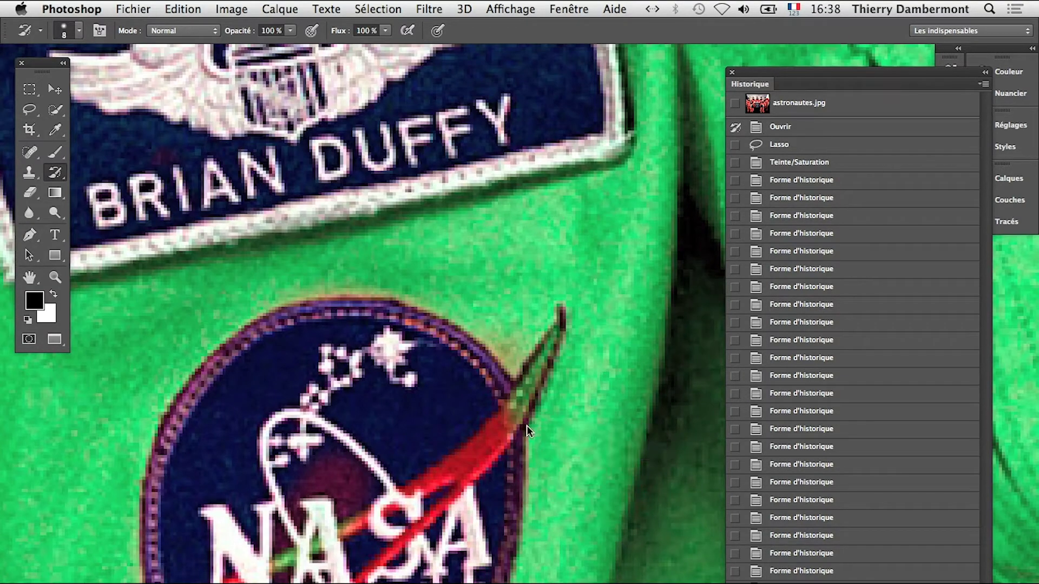
pyautogui.moveTo(527, 426)
pyautogui.mouseDown()
pyautogui.moveTo(514, 401)
pyautogui.moveTo(557, 327)
pyautogui.mouseUp()
pyautogui.moveTo(317, 579); pyautogui.dragTo(422, 482)
pyautogui.click(244, 532)
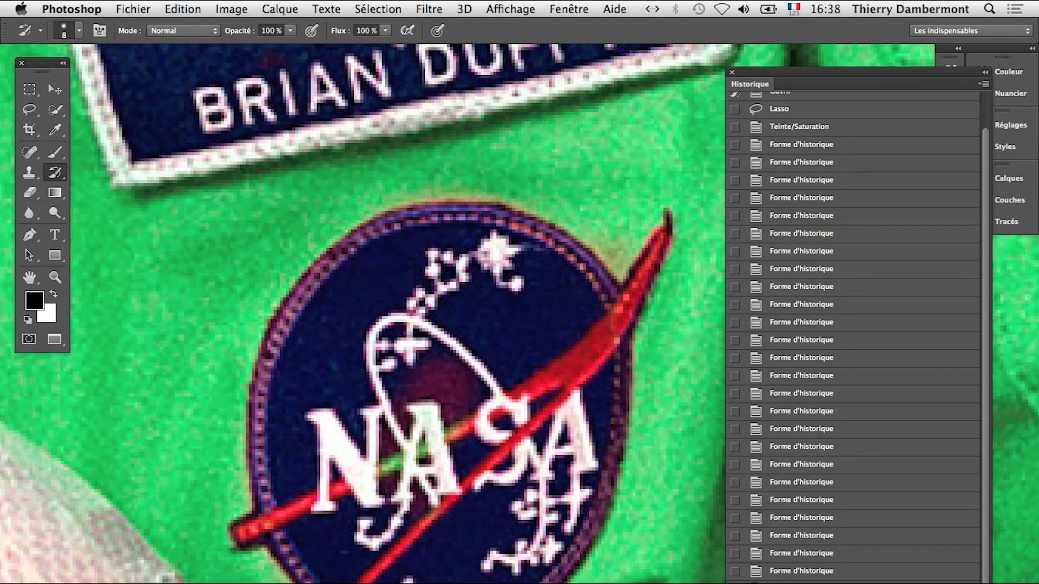
# Finish restoring the centre of the NASA patch and the mission patch above the helmet with a 65 px History Brush
pyautogui.scroll(-2, 424, 579)
pyautogui.keyDown('ctrl'); pyautogui.keyDown('alt'); pyautogui.moveTo(430, 533); pyautogui.dragTo(476, 533); pyautogui.keyUp('alt'); pyautogui.keyUp('ctrl')
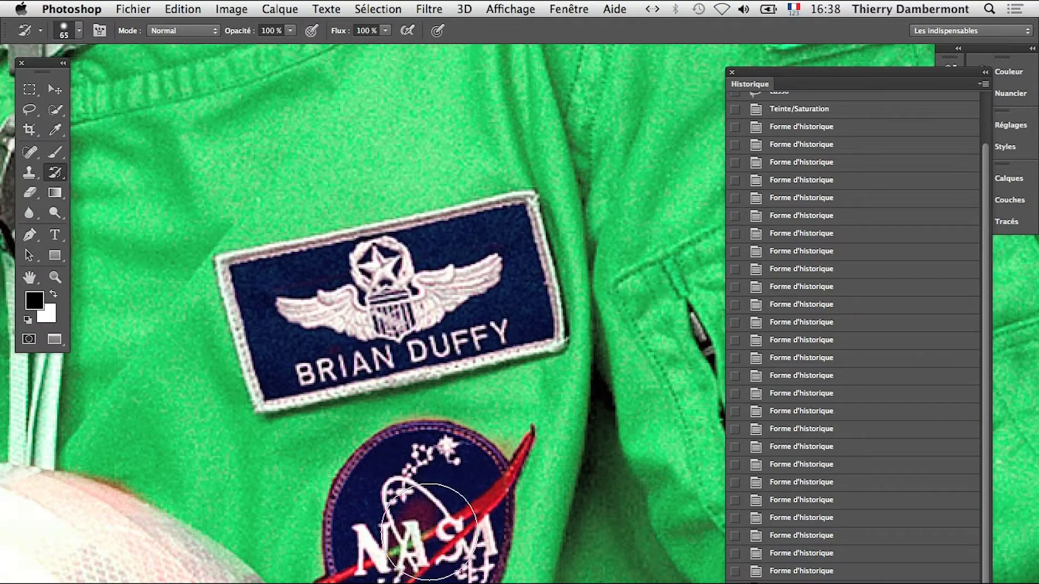
pyautogui.click(430, 533)
pyautogui.scroll(-3, 430, 533)
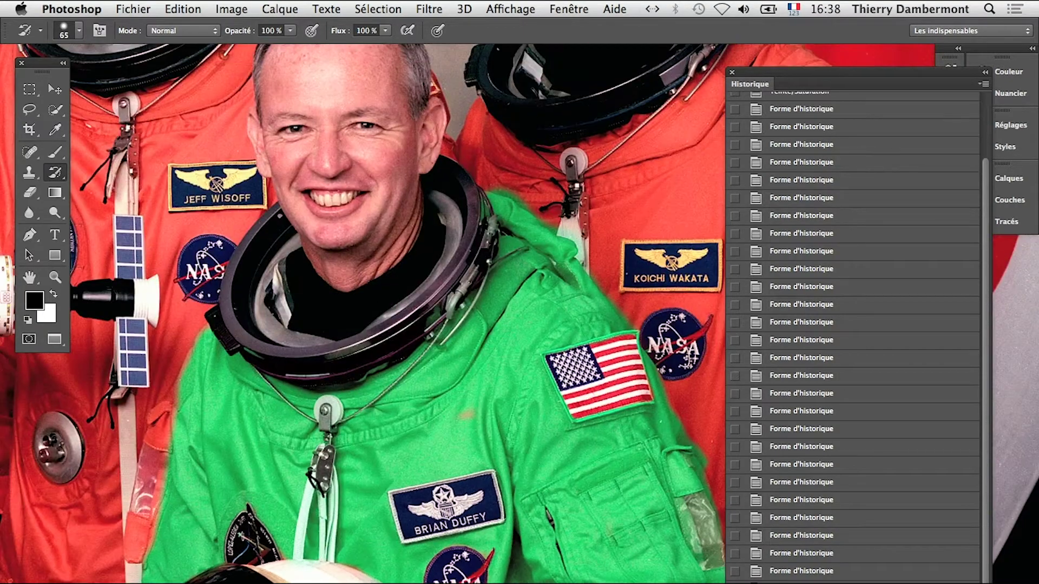
pyautogui.scroll(3, 246, 552)
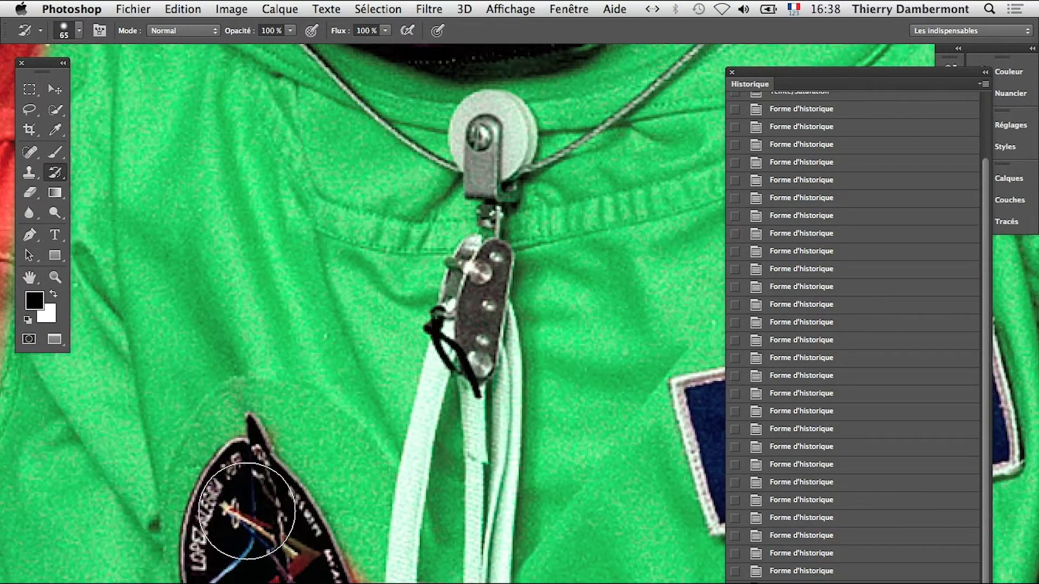
pyautogui.scroll(-3, 305, 571)
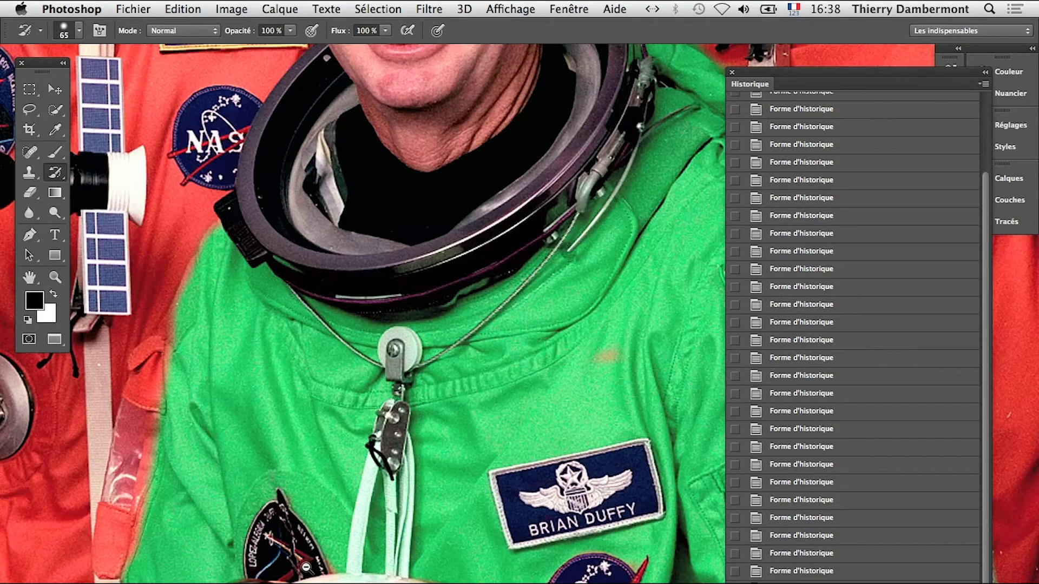
# Make the Teinte/Saturation state the History Brush source and paint the remaining orange spot on the chest green
pyautogui.scroll(-3, 307, 572)
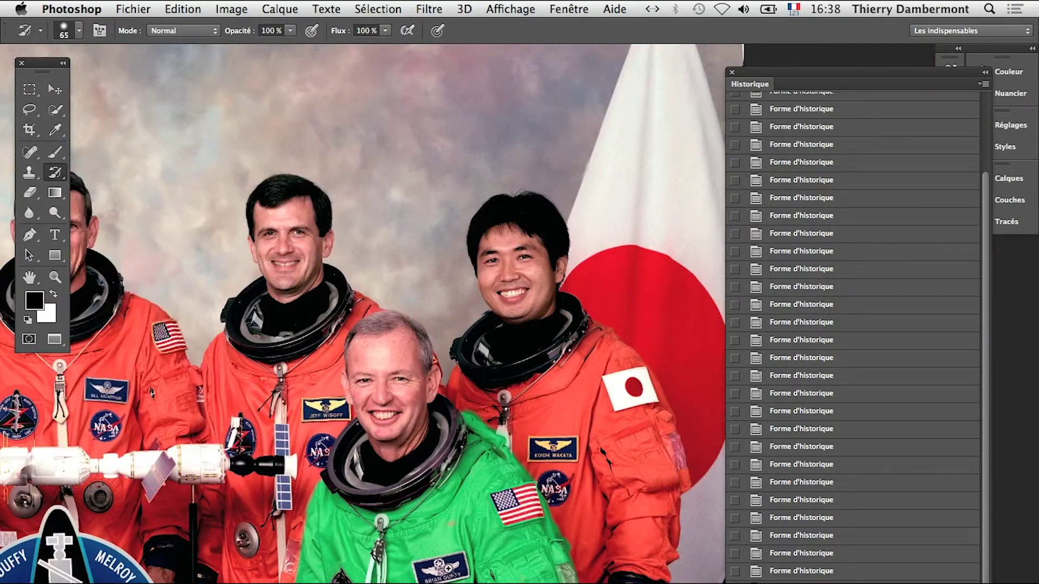
pyautogui.scroll(4, 434, 526)
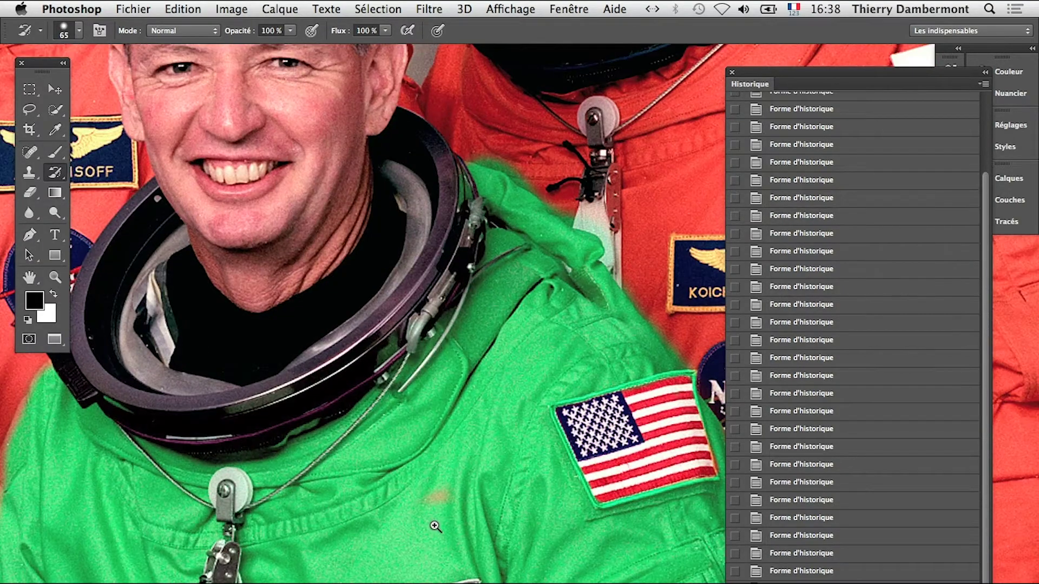
pyautogui.scroll(5, 855, 466)
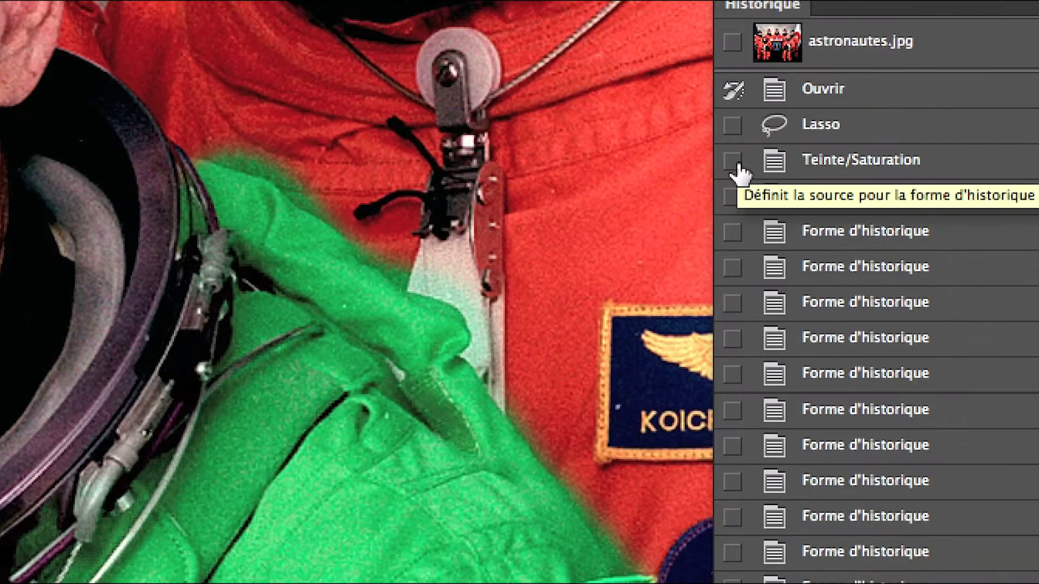
pyautogui.click(736, 162)
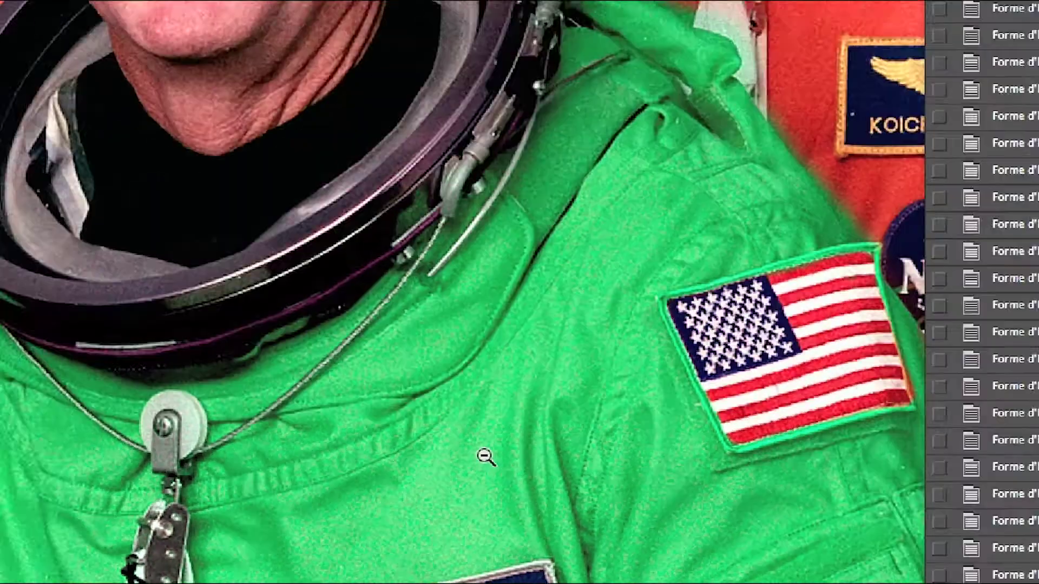
pyautogui.click(485, 457)
pyautogui.click(486, 457)
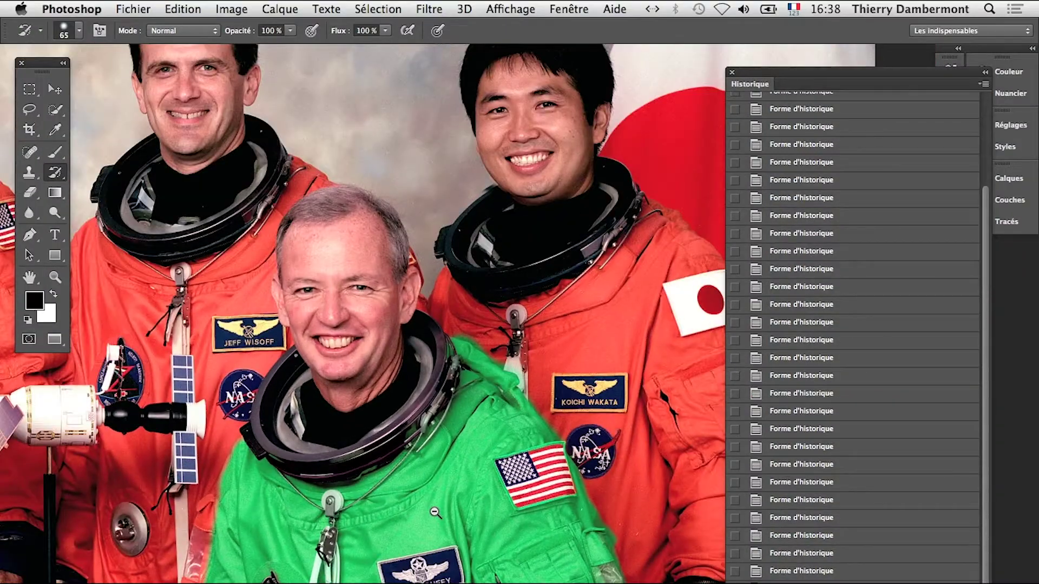
# Return the image to the Teinte/Saturation history state
pyautogui.scroll(5, 617, 475)
pyautogui.scroll(10, 738, 438)
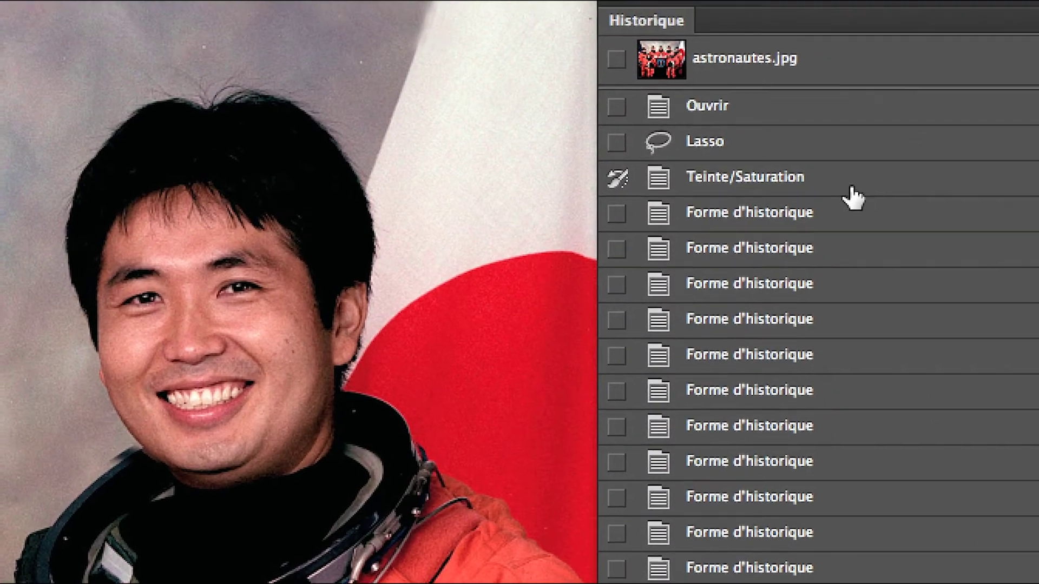
pyautogui.click(852, 164)
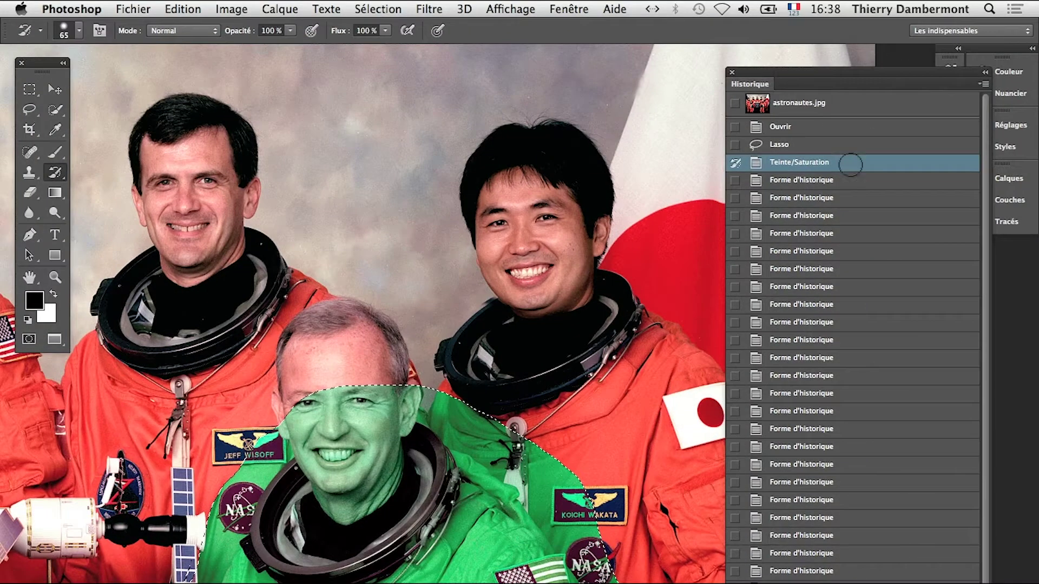
pyautogui.scroll(3, 362, 346)
pyautogui.scroll(-10, 363, 314)
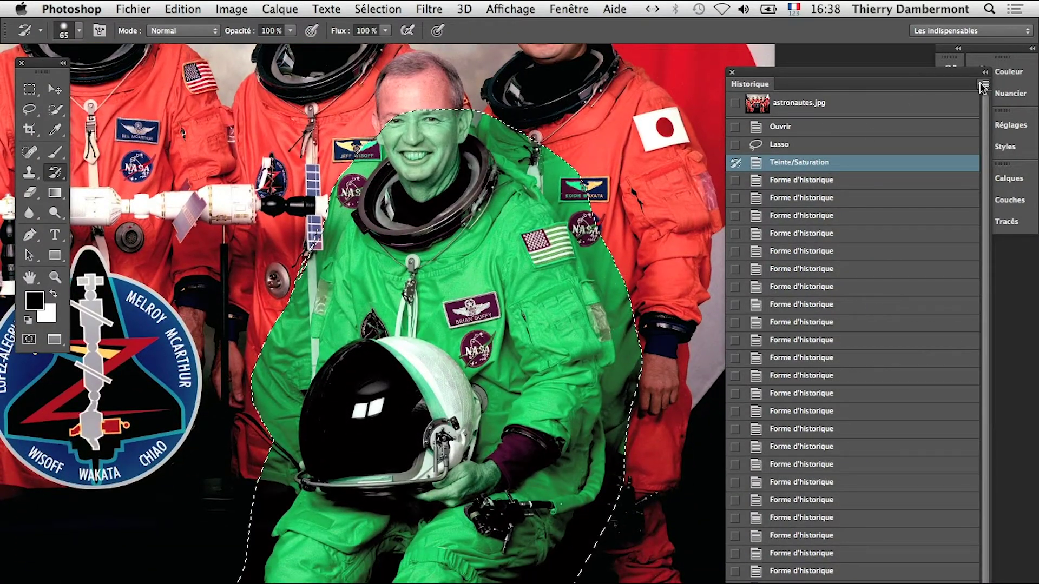
# Create a new snapshot of the entire document (Document entier) from this state, named "duffy en vert"
pyautogui.click(983, 86)
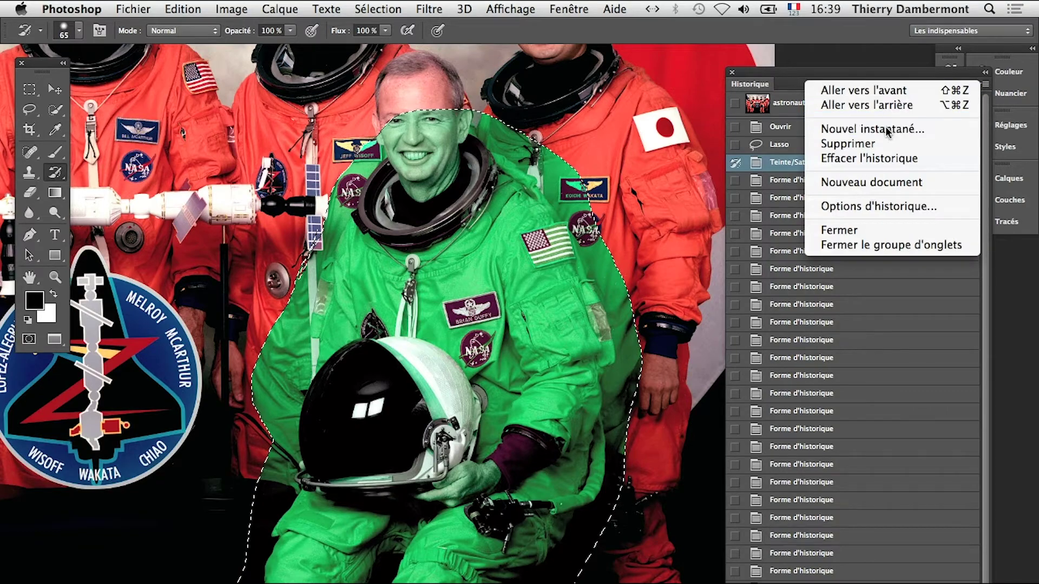
pyautogui.click(834, 128)
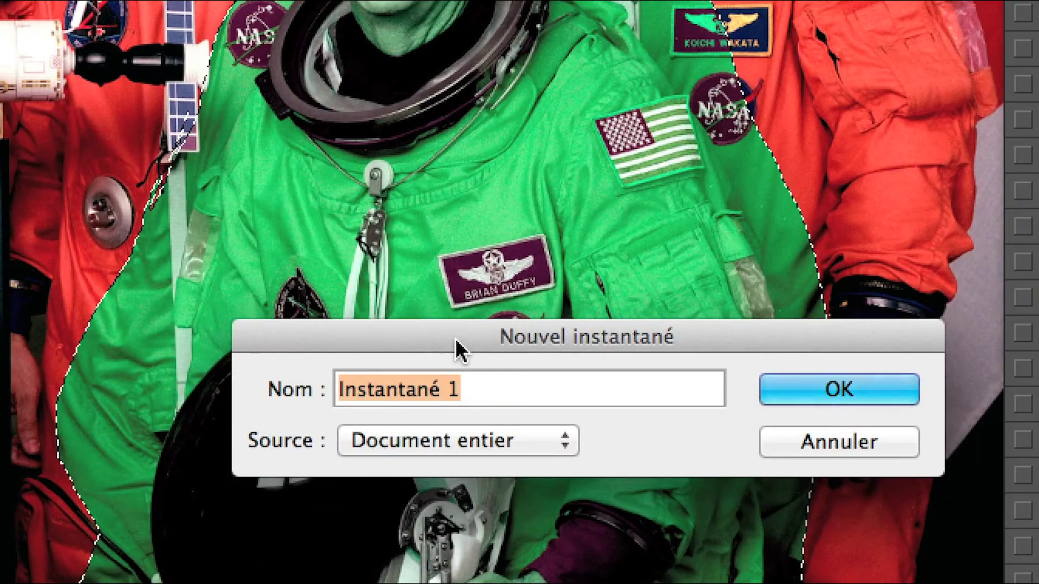
pyautogui.write('duffy')
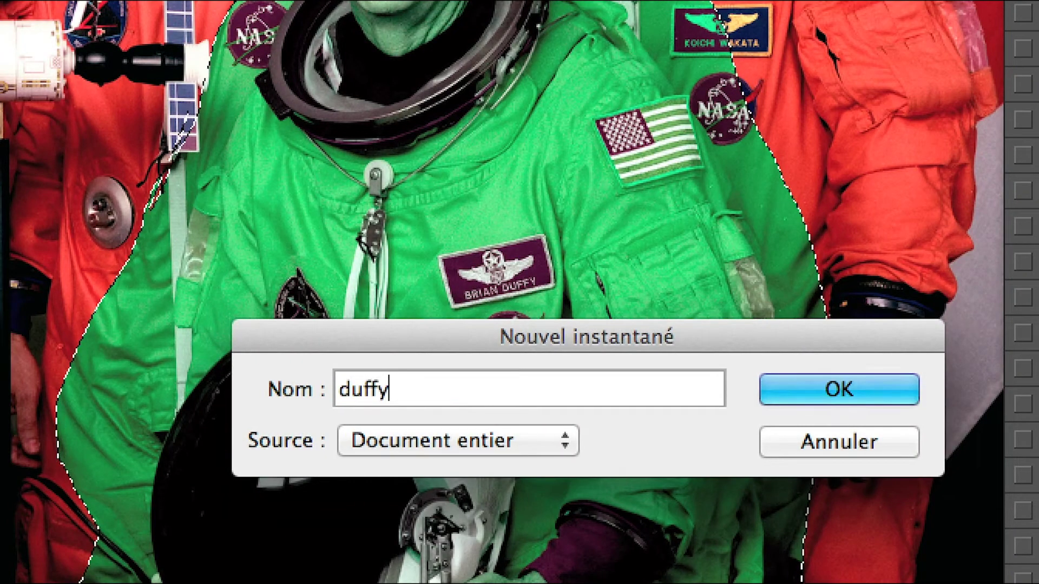
pyautogui.write(' en vert')
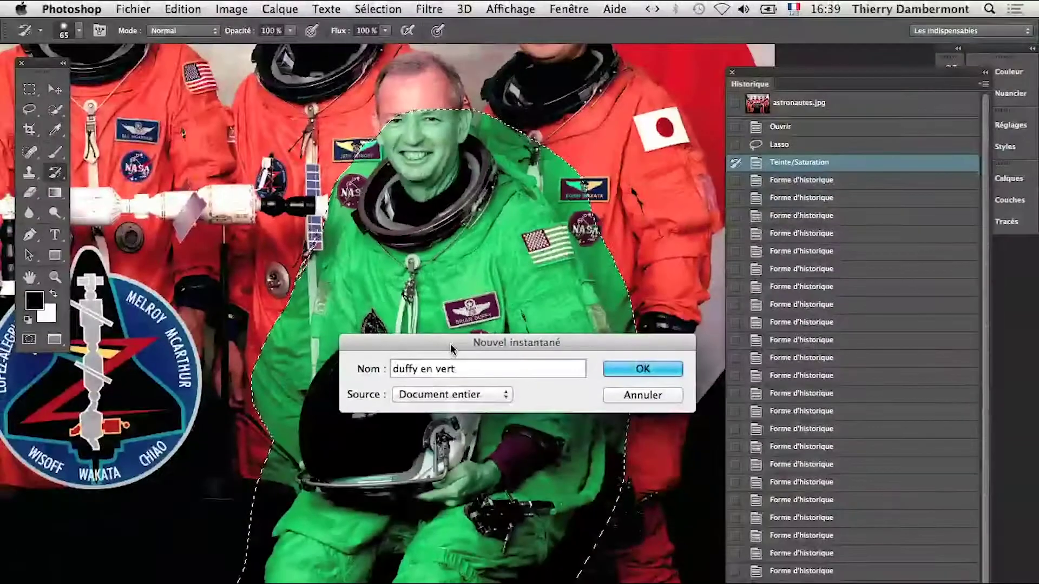
pyautogui.click(644, 372)
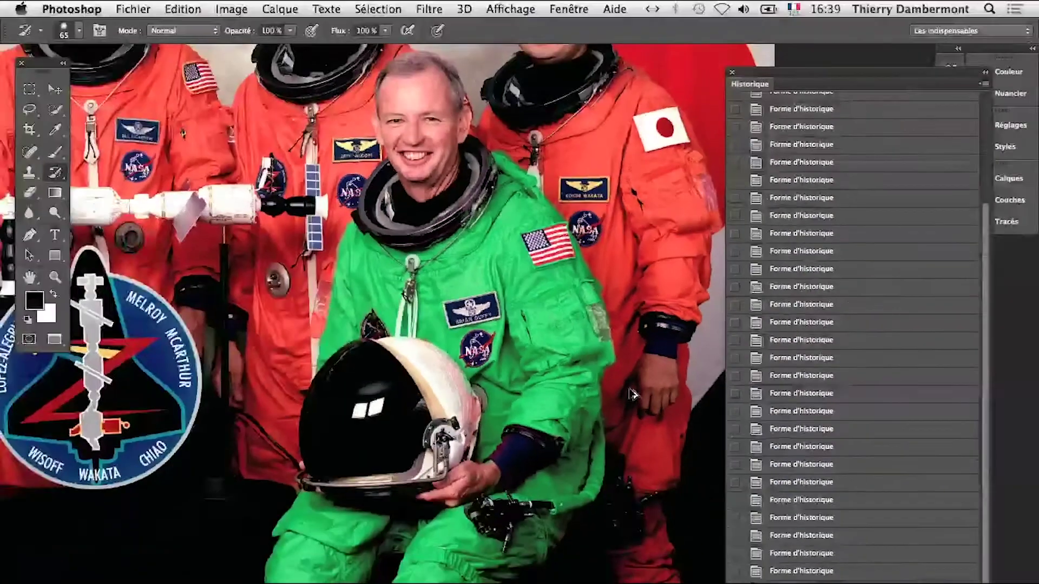
# Examine the recoloured green suit both up close and within the whole group photo
pyautogui.keyDown('alt'); pyautogui.click(406, 366); pyautogui.keyUp('alt')
pyautogui.keyDown('alt'); pyautogui.click(458, 550); pyautogui.keyUp('alt')
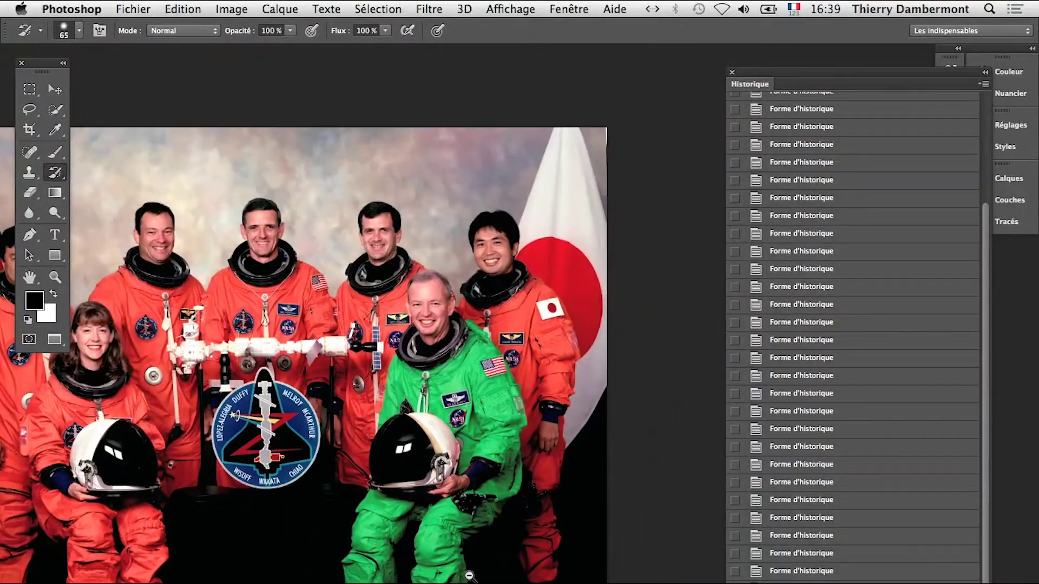
pyautogui.moveTo(463, 575); pyautogui.dragTo(404, 454)
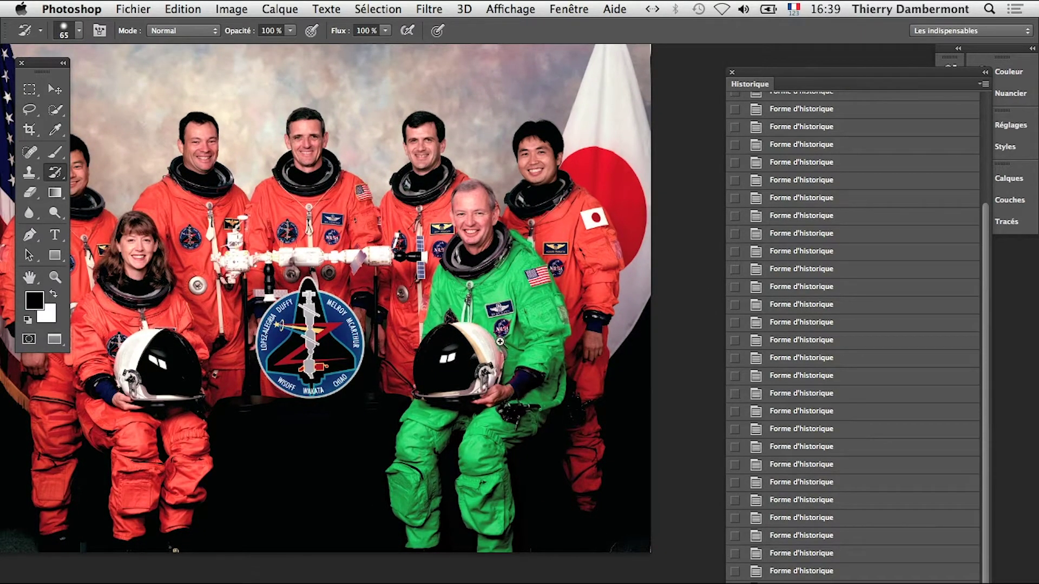
pyautogui.keyDown('super'); pyautogui.click(527, 324); pyautogui.keyUp('super')
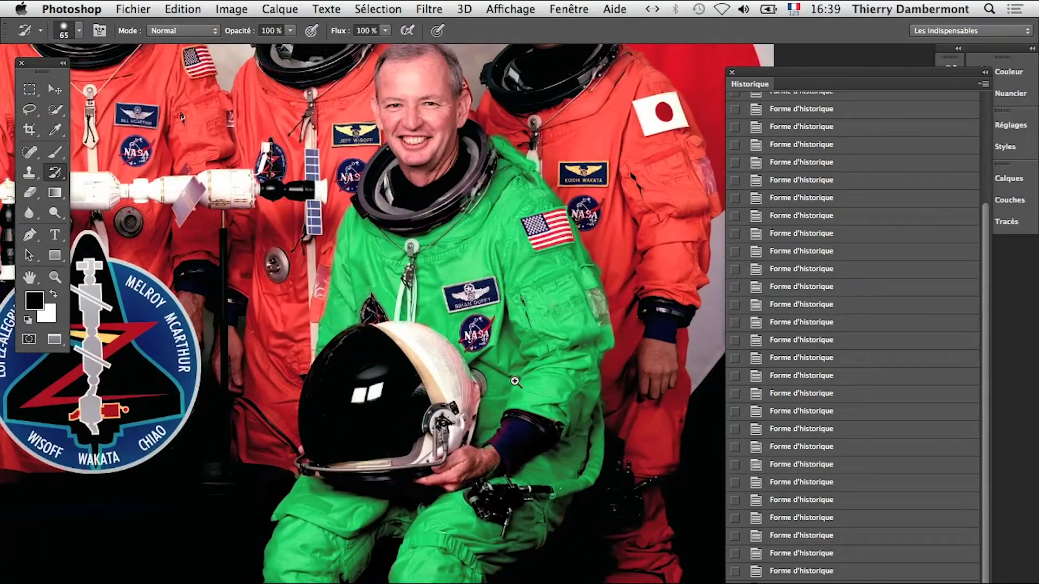
pyautogui.keyDown('alt'); pyautogui.keyDown('super'); pyautogui.click(471, 381); pyautogui.keyUp('super'); pyautogui.keyUp('alt')
pyautogui.keyDown('alt'); pyautogui.keyDown('super'); pyautogui.click(487, 413); pyautogui.keyUp('super'); pyautogui.keyUp('alt')
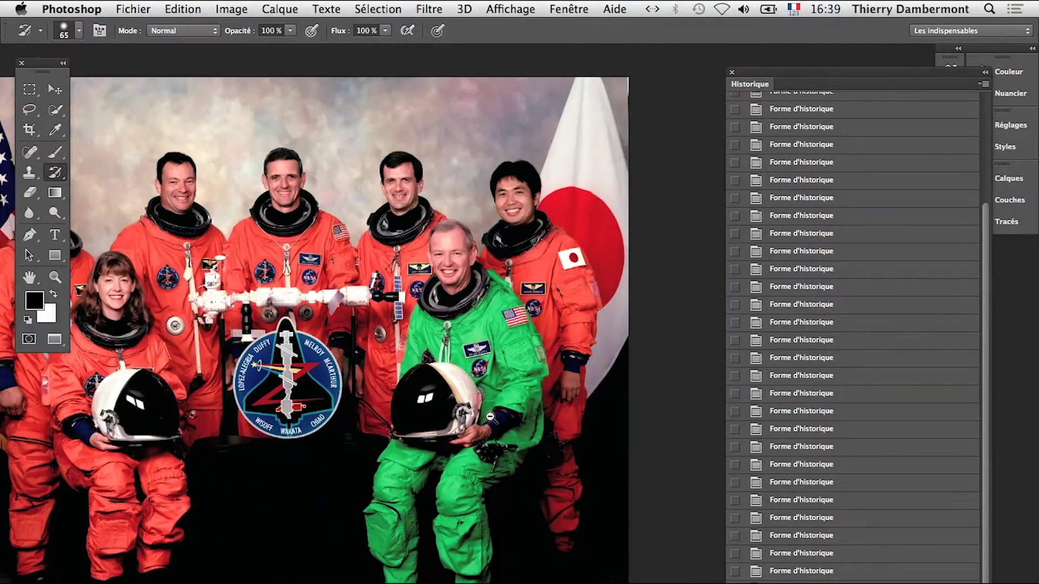
pyautogui.keyDown('super'); pyautogui.click(485, 410); pyautogui.keyUp('super')
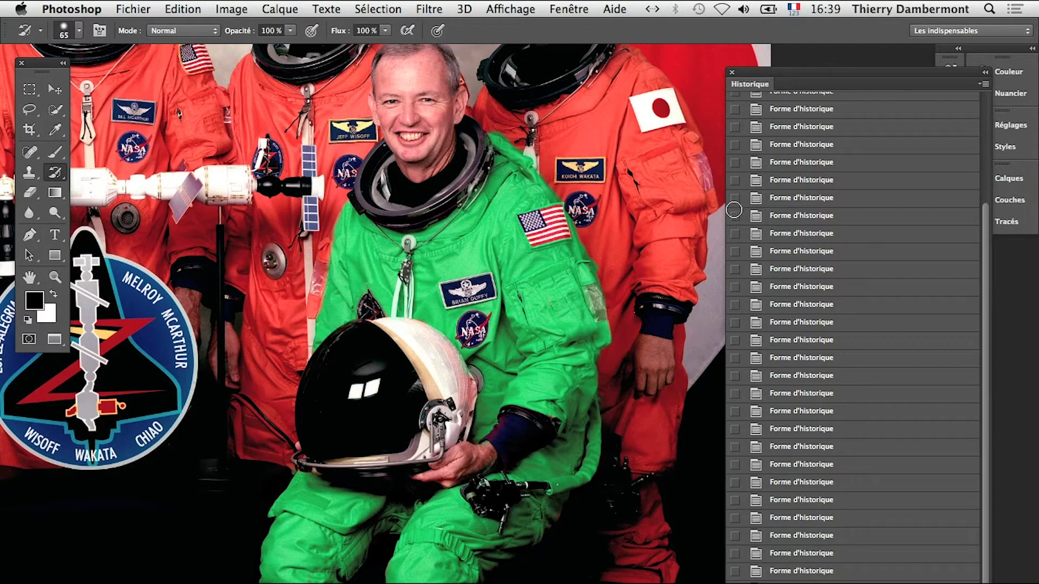
# Return the image to the Lasso history state and store its selection as a new channel (Nouveau) in astronautes.jpg
pyautogui.scroll(5, 765, 349)
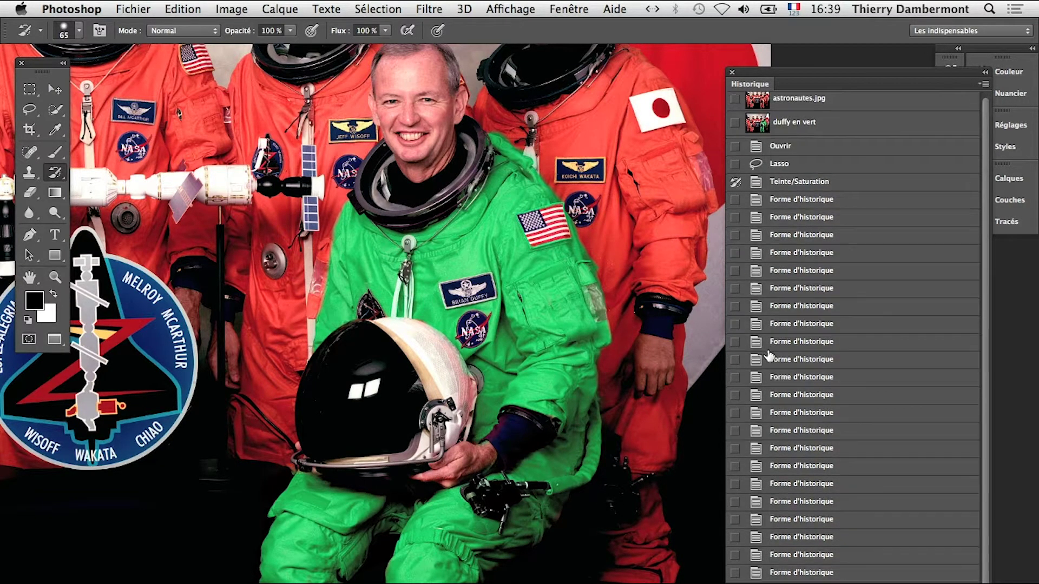
pyautogui.scroll(-3, 766, 352)
pyautogui.scroll(-1, 768, 359)
pyautogui.scroll(5, 766, 359)
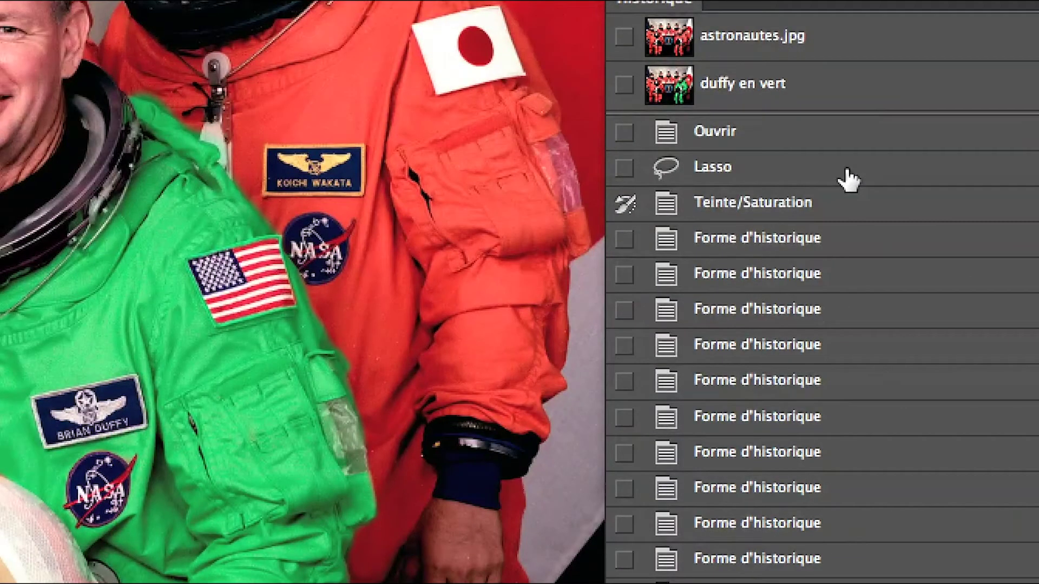
pyautogui.click(847, 175)
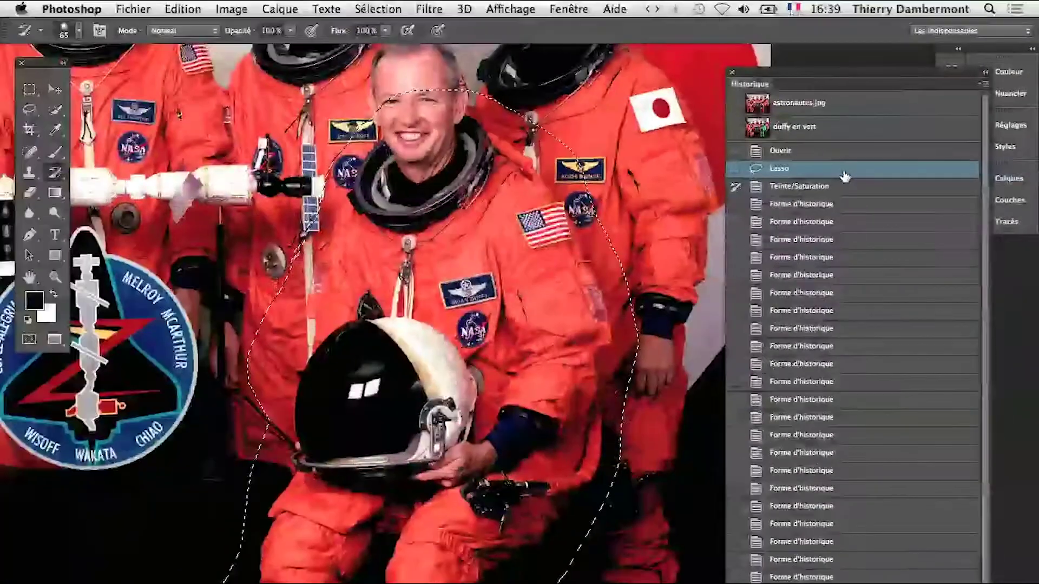
pyautogui.click(378, 9)
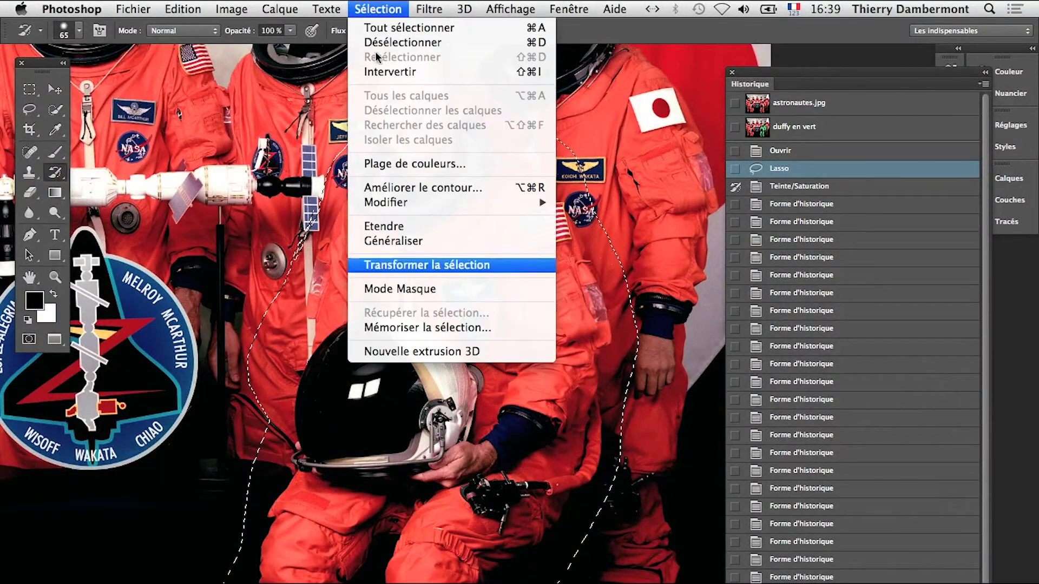
pyautogui.click(449, 327)
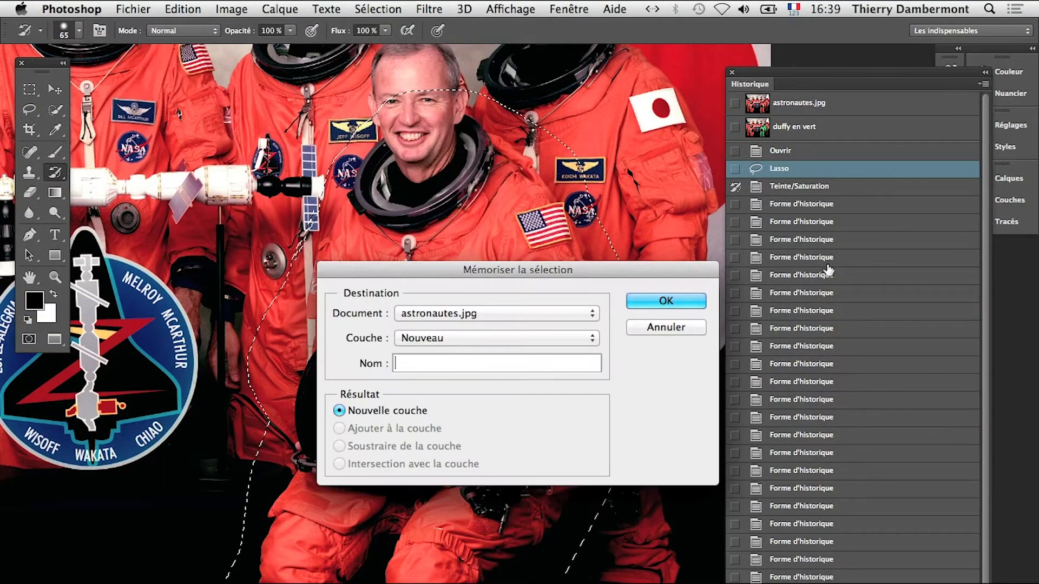
pyautogui.press('Return')
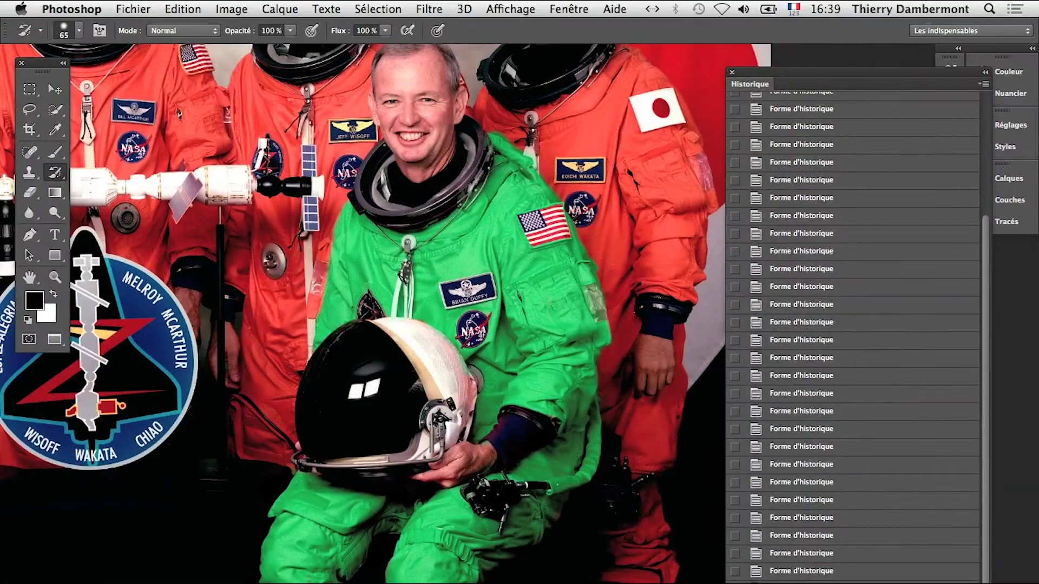
# Display the Couches panel as a floating panel, enlarge it to show all channels and move it clear of the astronaut
pyautogui.click(569, 10)
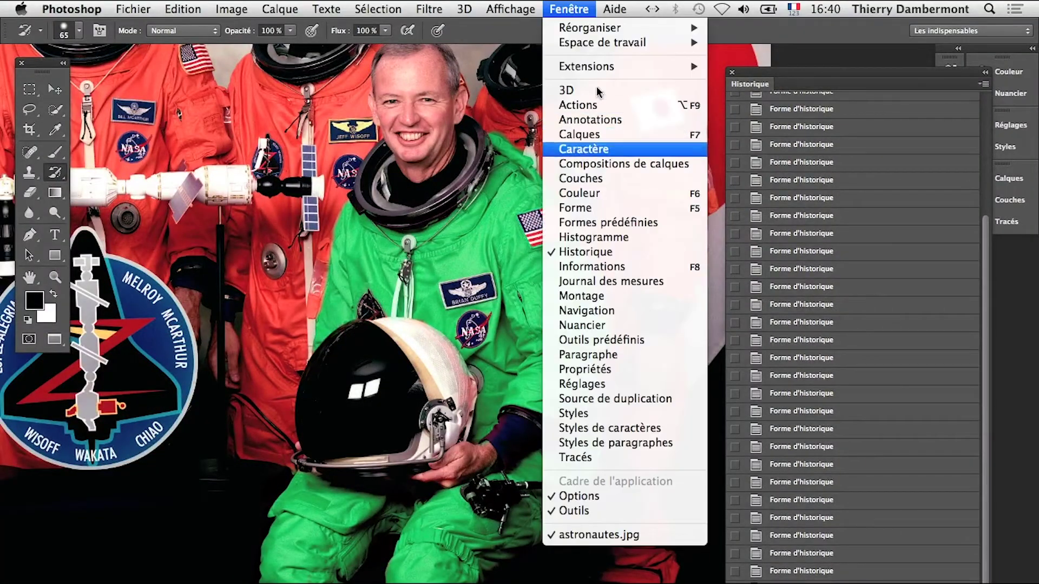
pyautogui.click(617, 179)
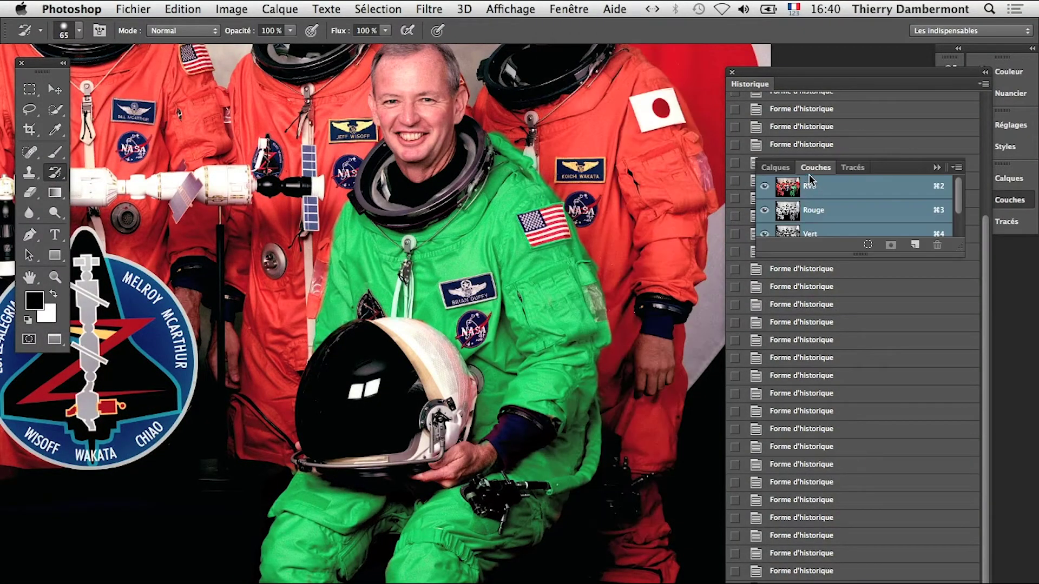
pyautogui.moveTo(809, 175); pyautogui.dragTo(147, 167)
pyautogui.click(937, 168)
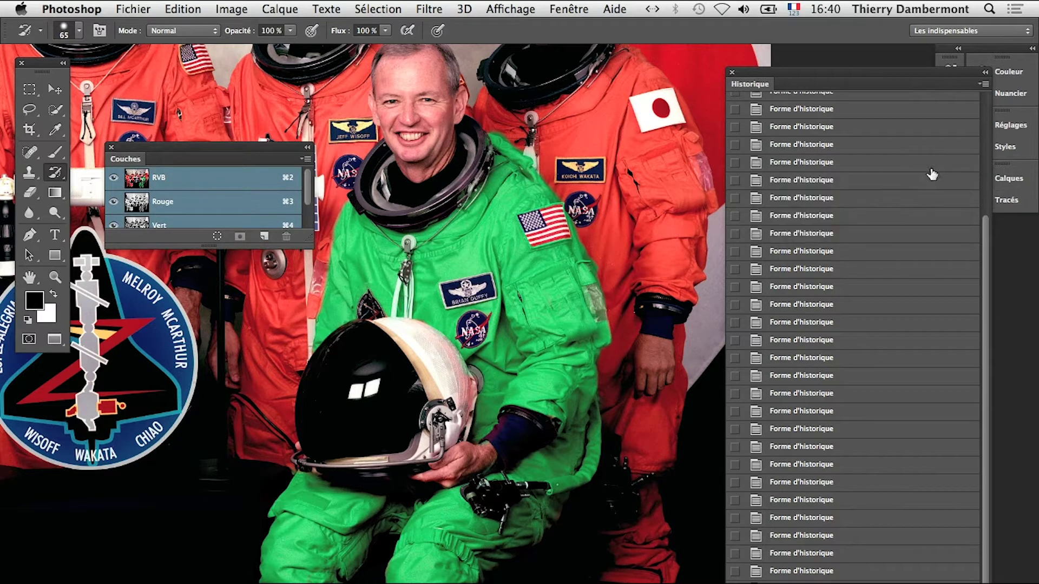
pyautogui.moveTo(316, 234); pyautogui.dragTo(296, 531)
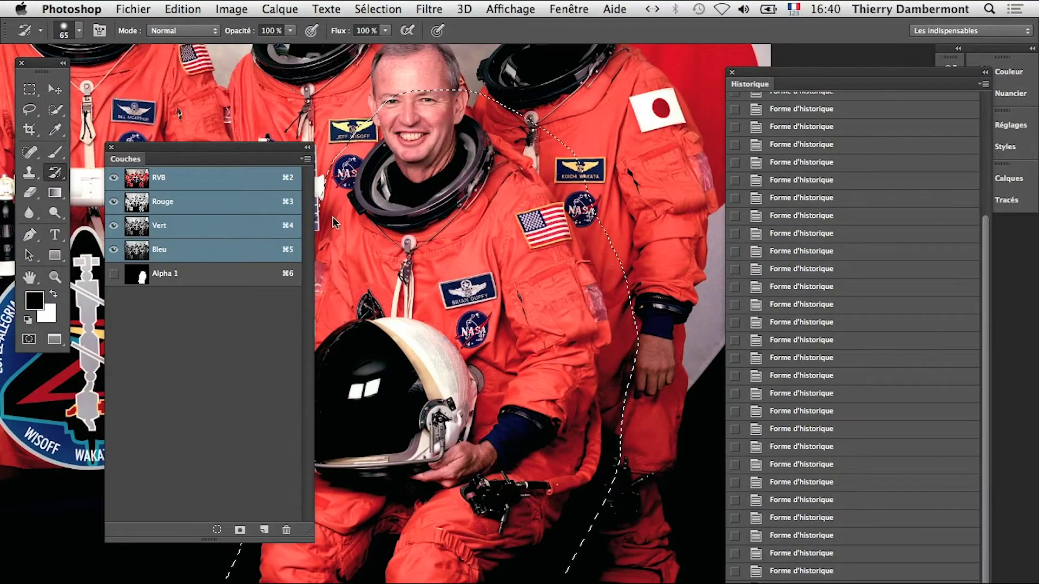
pyautogui.moveTo(206, 158); pyautogui.dragTo(72, 464)
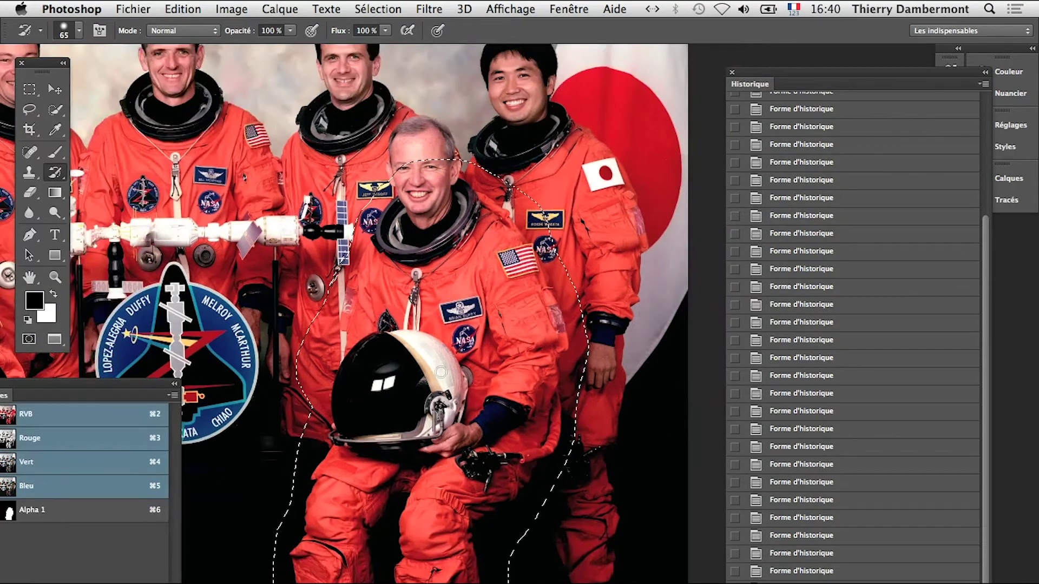
# Paint the seated astronaut's orange suit green with a 788 px History Brush and bring the Couches panel fully into view
pyautogui.moveTo(417, 381); pyautogui.dragTo(427, 381)
pyautogui.moveTo(403, 325)
pyautogui.mouseDown()
pyautogui.moveTo(369, 285)
pyautogui.moveTo(460, 244)
pyautogui.moveTo(541, 417)
pyautogui.moveTo(412, 476)
pyautogui.moveTo(421, 494)
pyautogui.mouseUp()
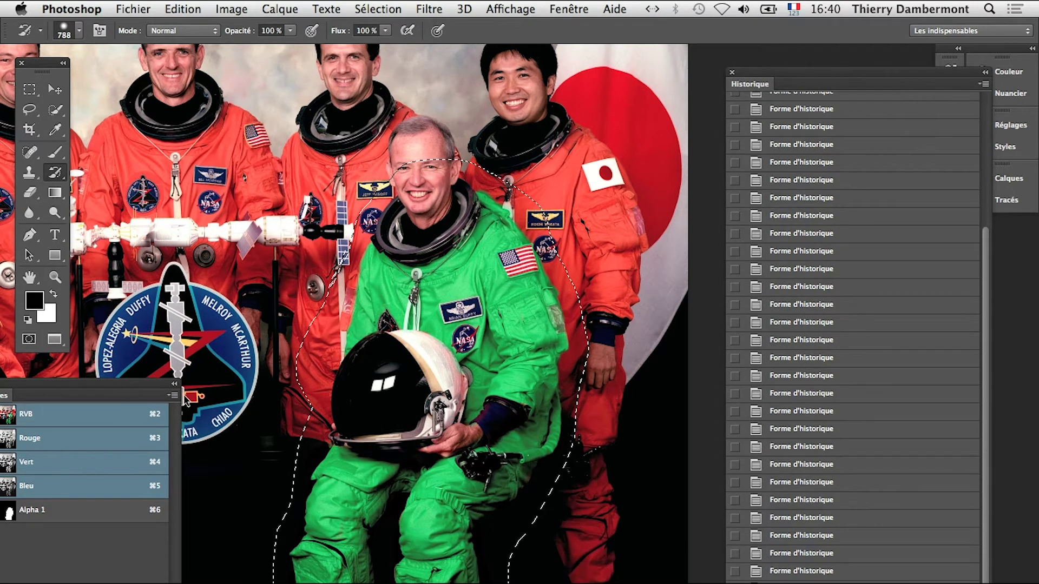
pyautogui.moveTo(138, 389); pyautogui.dragTo(182, 379)
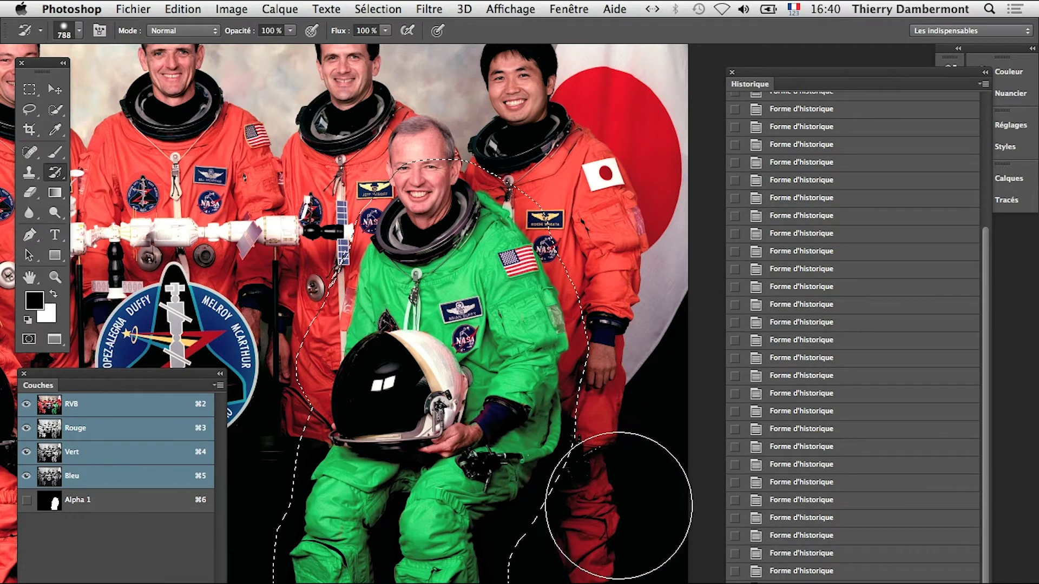
# Sharpen the selected astronaut with the Accentuation filter, using a Gain of 190 % and a Rayon of 1,7 pixels
pyautogui.click(472, 400)
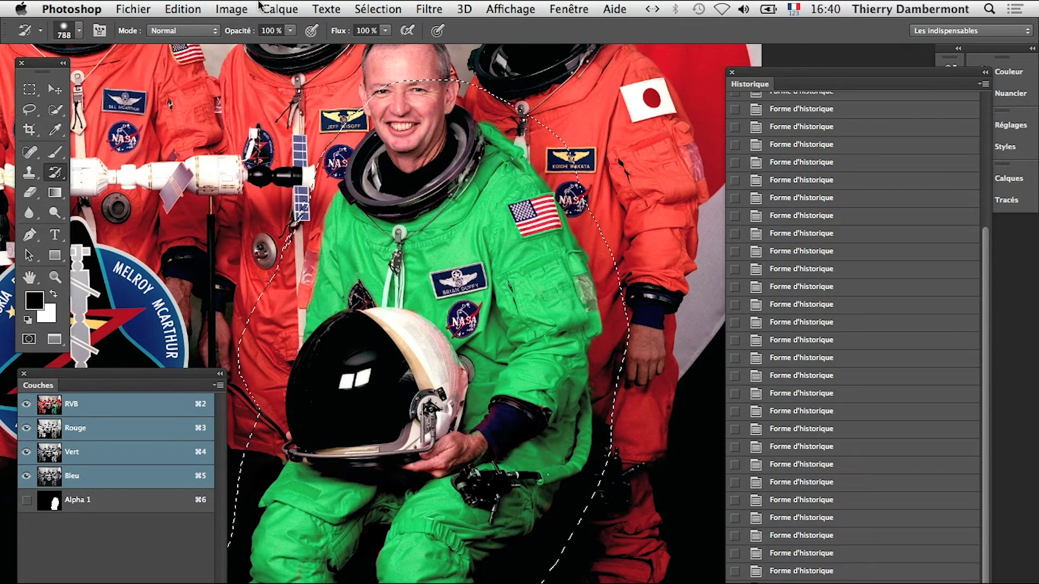
pyautogui.press('super+plus')
pyautogui.click(430, 9)
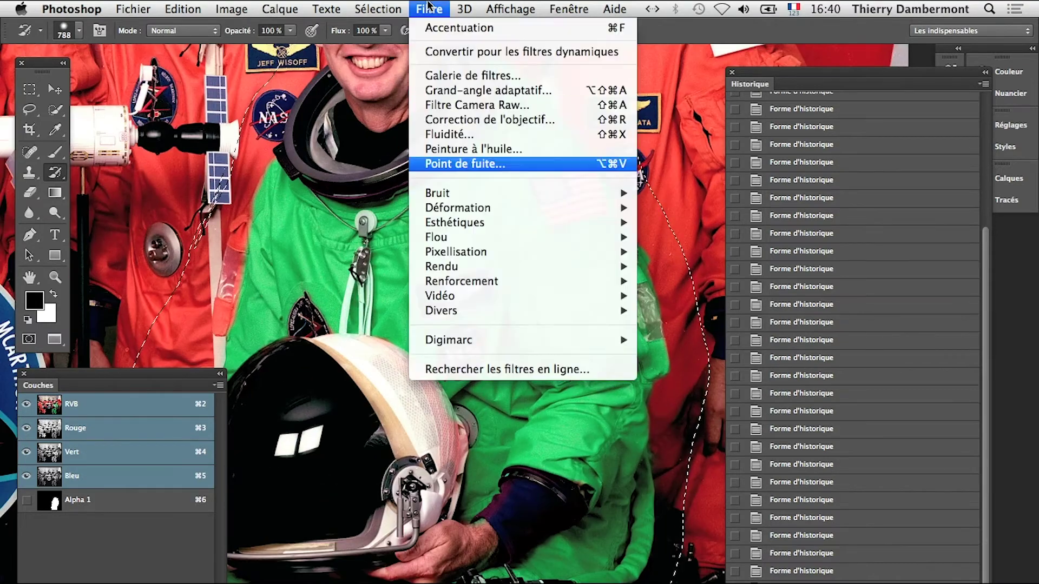
pyautogui.moveTo(600, 285)
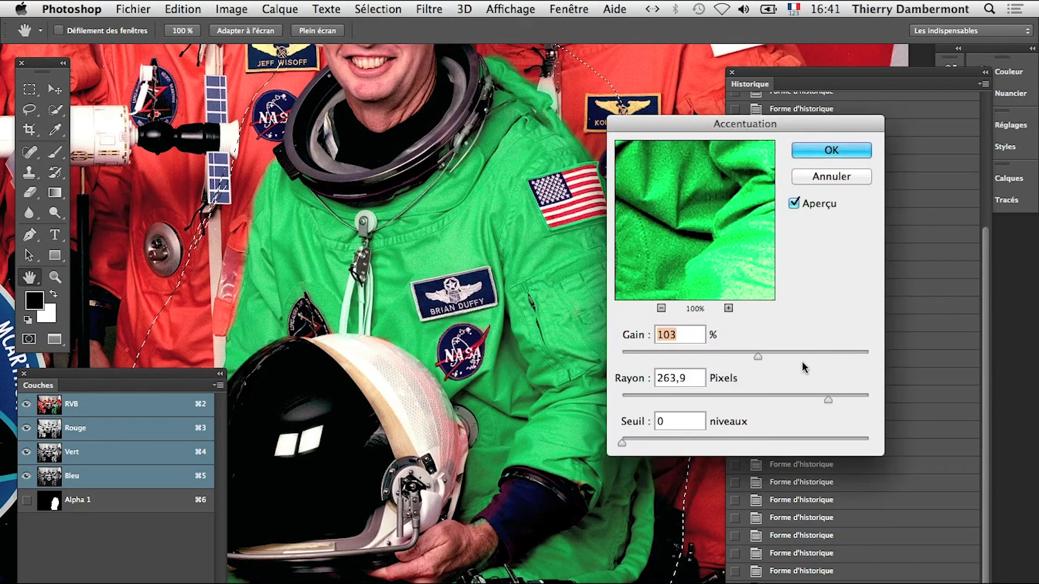
pyautogui.moveTo(686, 400); pyautogui.dragTo(644, 400)
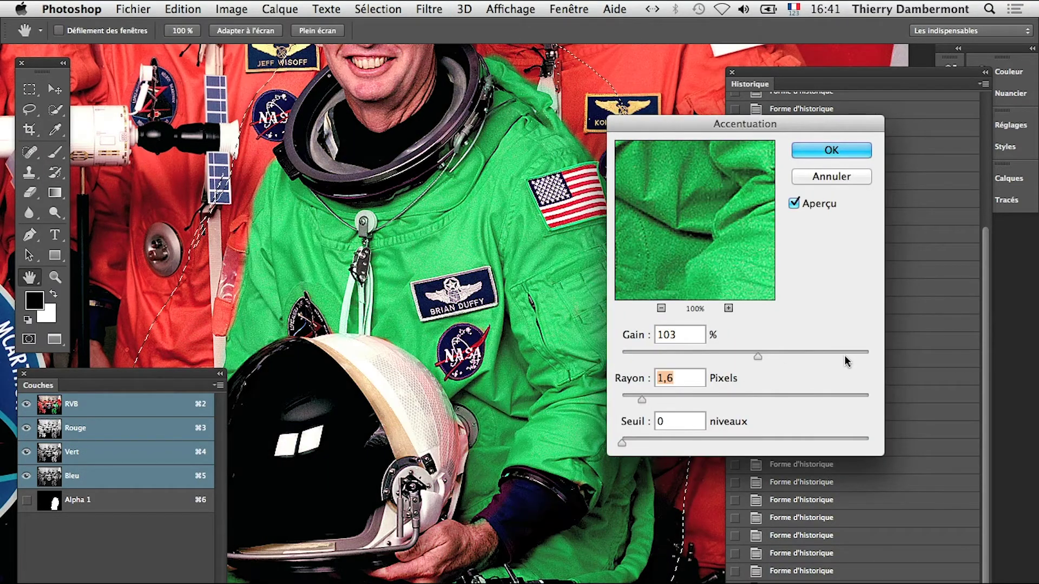
pyautogui.moveTo(844, 353); pyautogui.dragTo(816, 350)
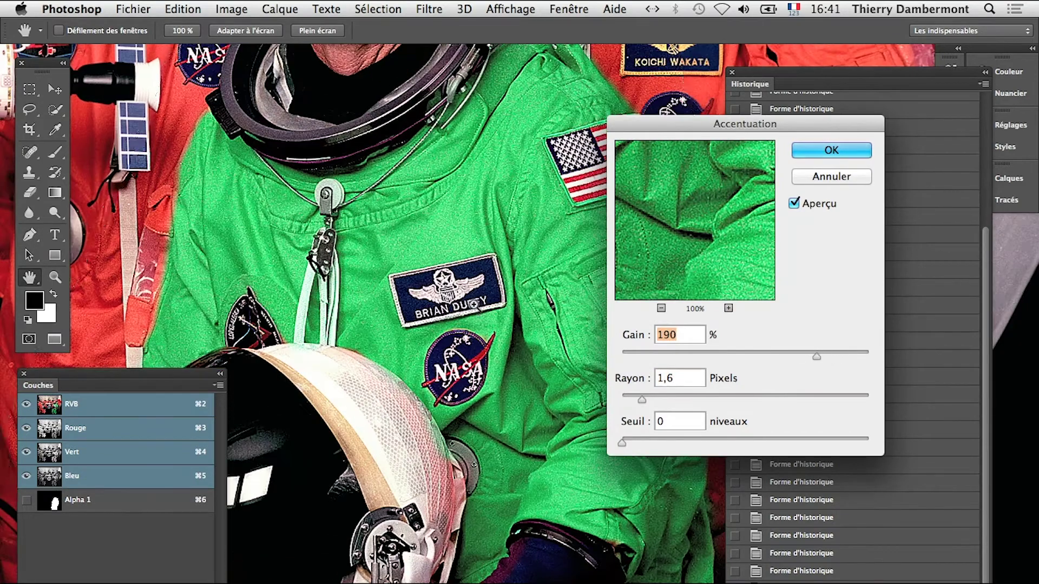
pyautogui.moveTo(642, 400)
pyautogui.mouseDown()
pyautogui.moveTo(612, 400)
pyautogui.moveTo(645, 405)
pyautogui.mouseUp()
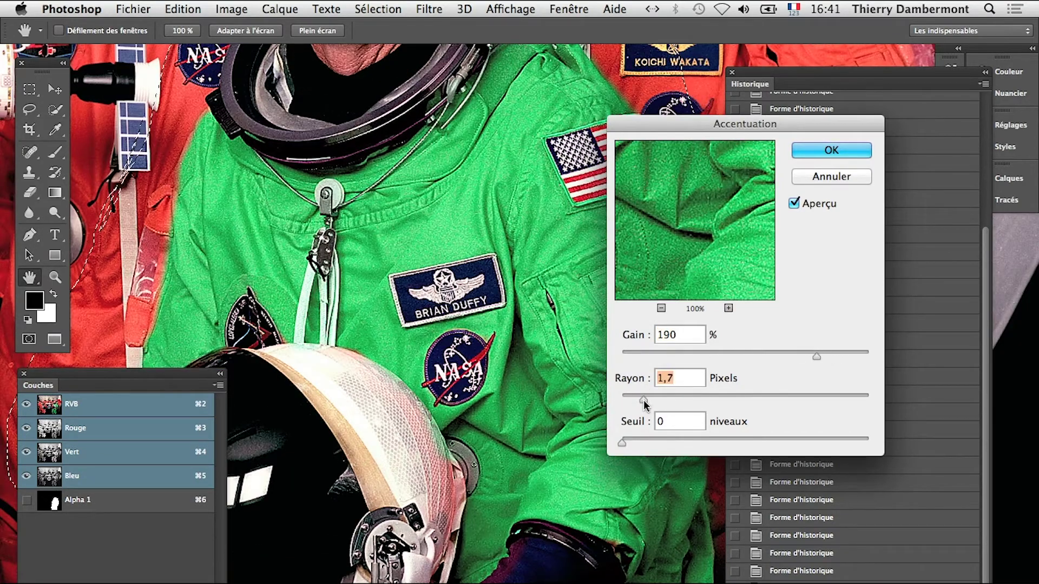
pyautogui.moveTo(632, 439)
pyautogui.mouseDown()
pyautogui.moveTo(641, 442)
pyautogui.moveTo(582, 446)
pyautogui.moveTo(639, 440)
pyautogui.moveTo(622, 433)
pyautogui.mouseUp()
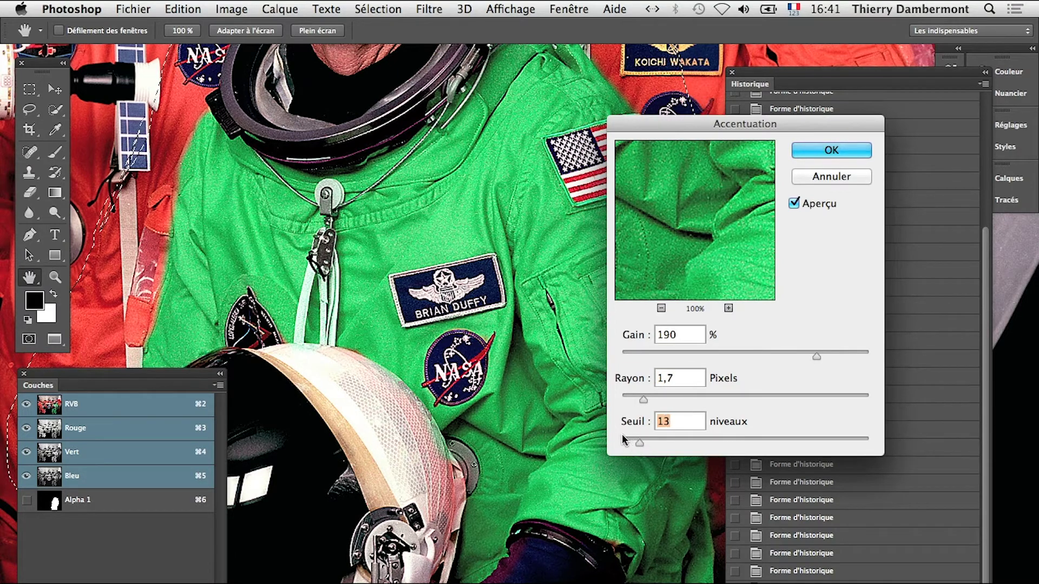
pyautogui.click(820, 151)
# Examine the sharpening closely on the green fabric, the badges, the helmet and the hand
pyautogui.press('y')
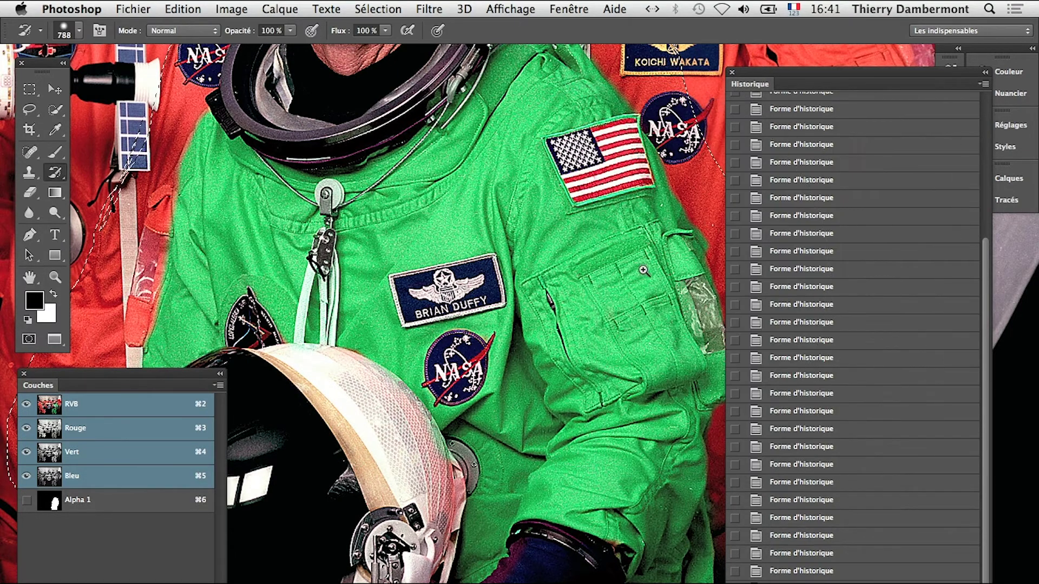
pyautogui.scroll(1, 516, 430)
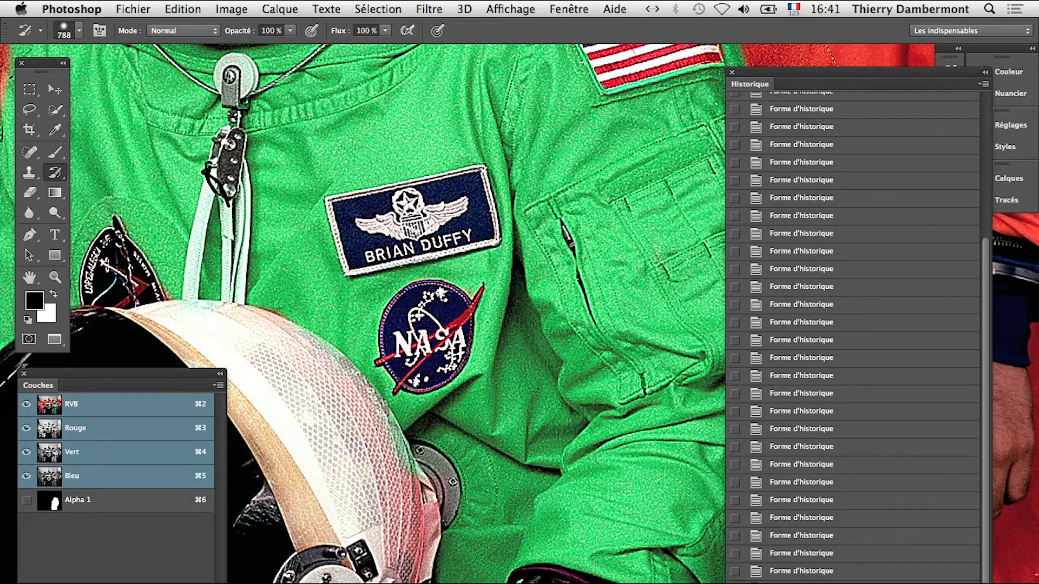
pyautogui.moveTo(434, 533); pyautogui.dragTo(521, 263)
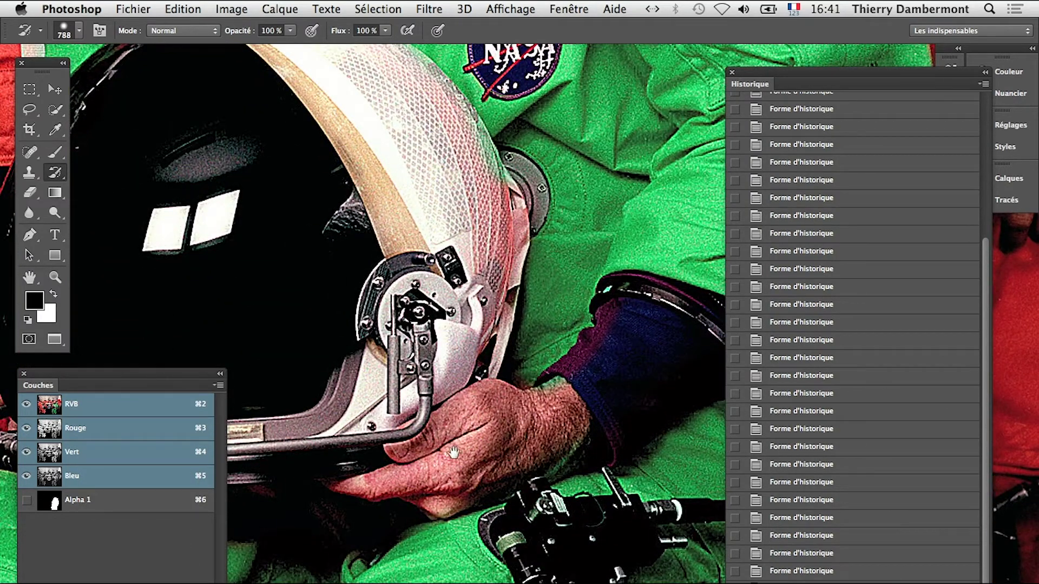
pyautogui.scroll(10, 453, 452)
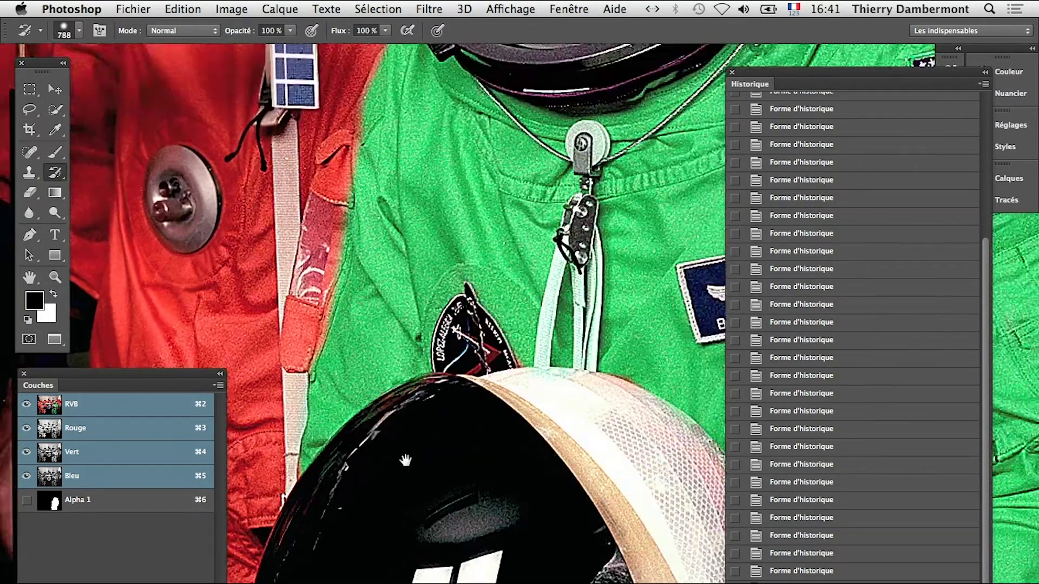
pyautogui.scroll(5, 406, 460)
pyautogui.scroll(-10, 405, 460)
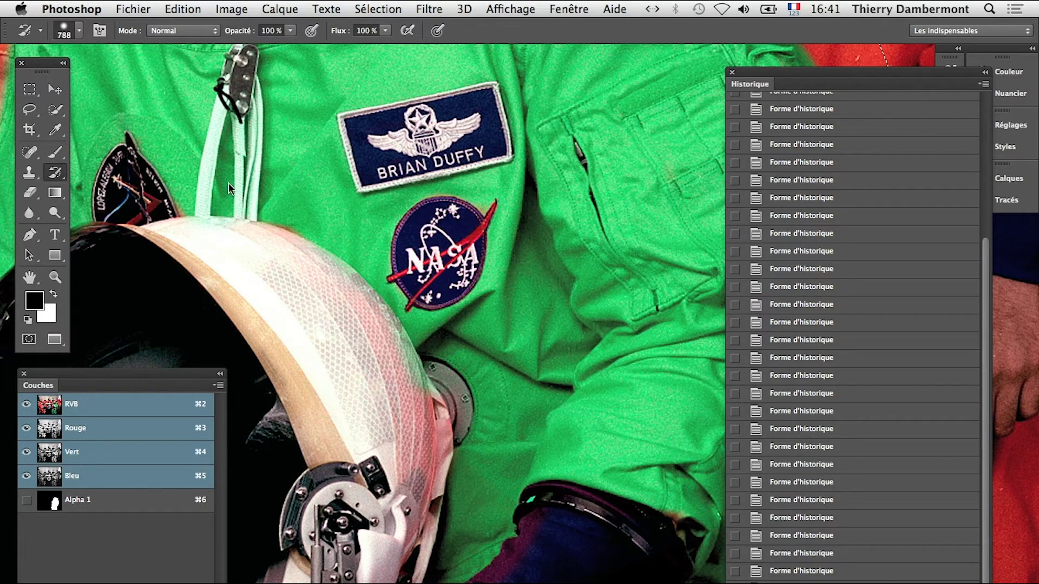
# Deselect the selection around the seated astronaut
pyautogui.click(55, 88)
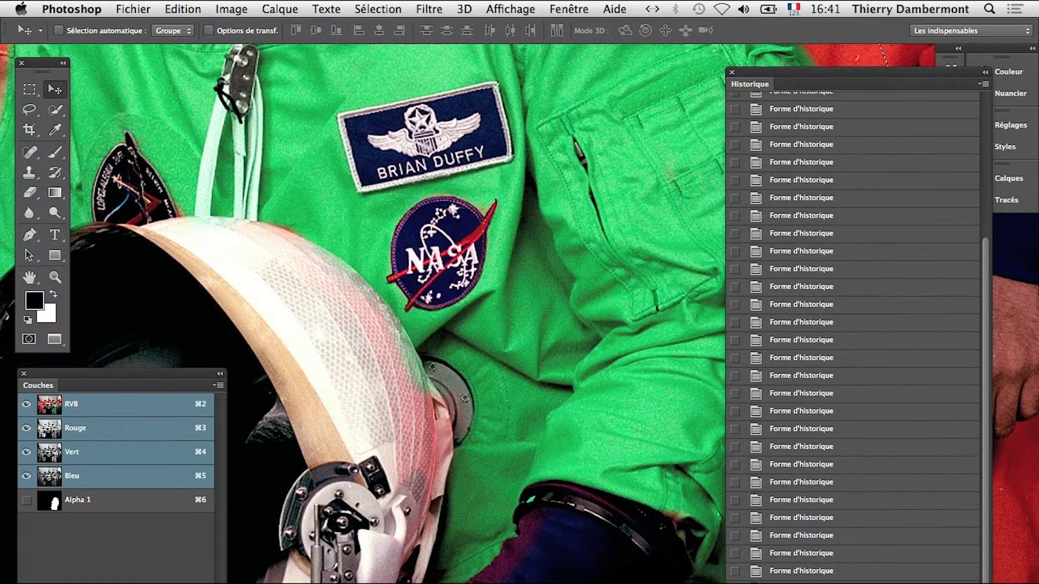
pyautogui.press('super+alt+6')
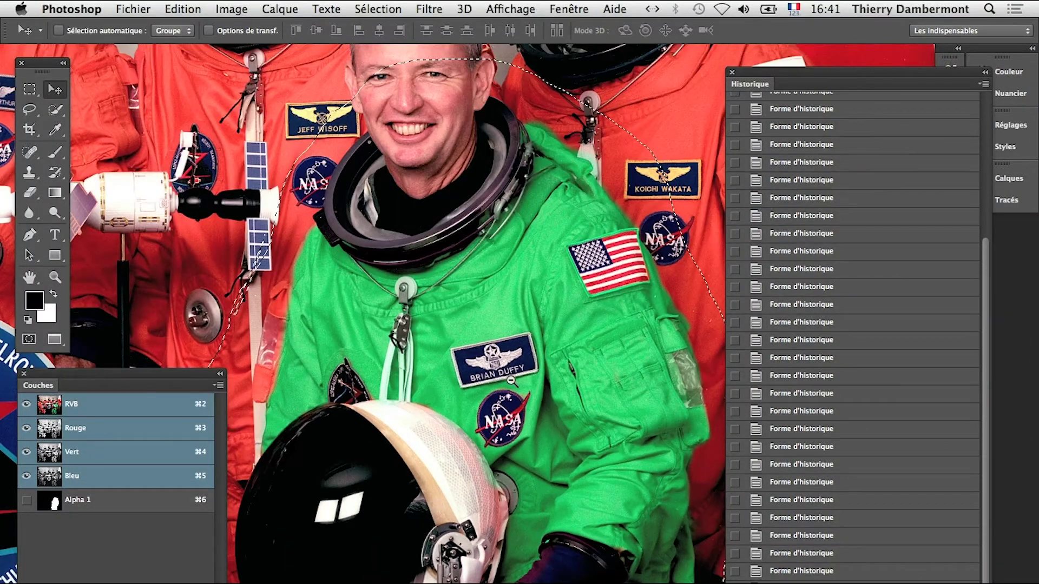
pyautogui.click(378, 8)
pyautogui.click(406, 39)
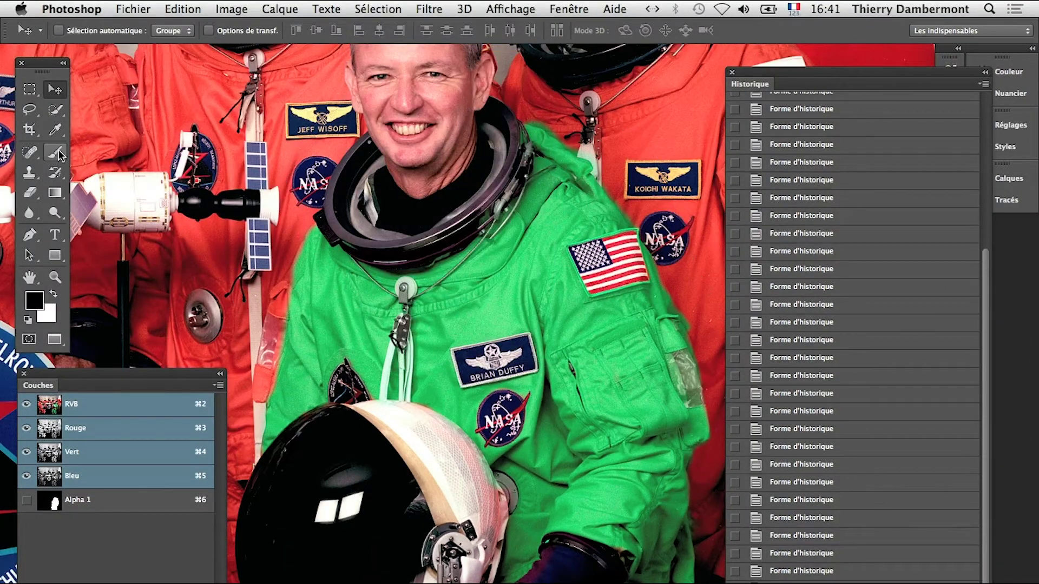
# Brush local sharpening onto the green suit's chest and sleeves with the History Brush, reducing its size from 397 to 261 and 141 px
pyautogui.click(55, 172)
pyautogui.moveTo(487, 329)
pyautogui.mouseDown()
pyautogui.moveTo(489, 380)
pyautogui.moveTo(497, 311)
pyautogui.mouseUp()
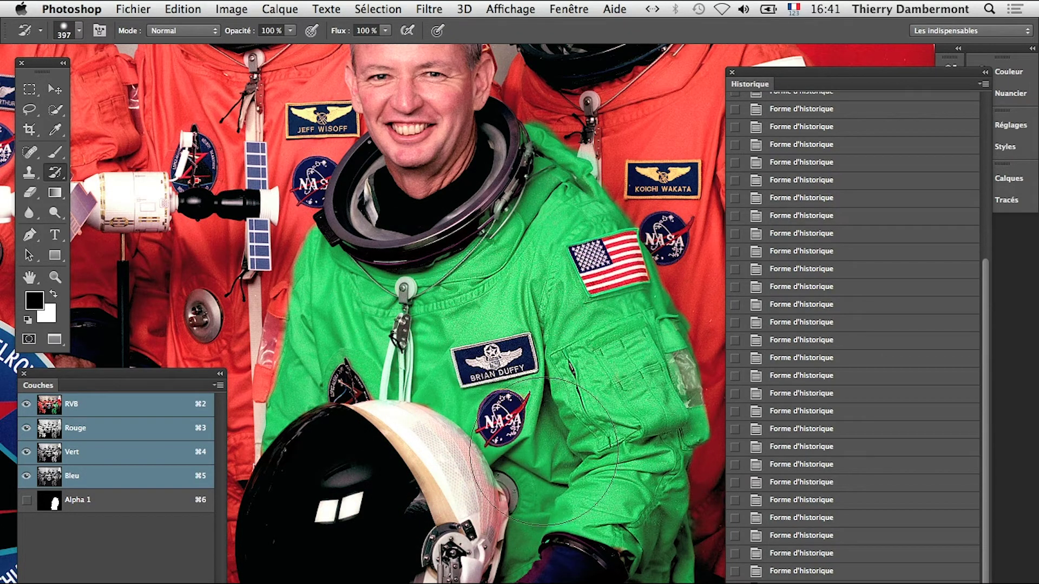
pyautogui.moveTo(544, 452)
pyautogui.mouseDown()
pyautogui.moveTo(571, 454)
pyautogui.moveTo(541, 456)
pyautogui.mouseUp()
pyautogui.scroll(1, 582, 424)
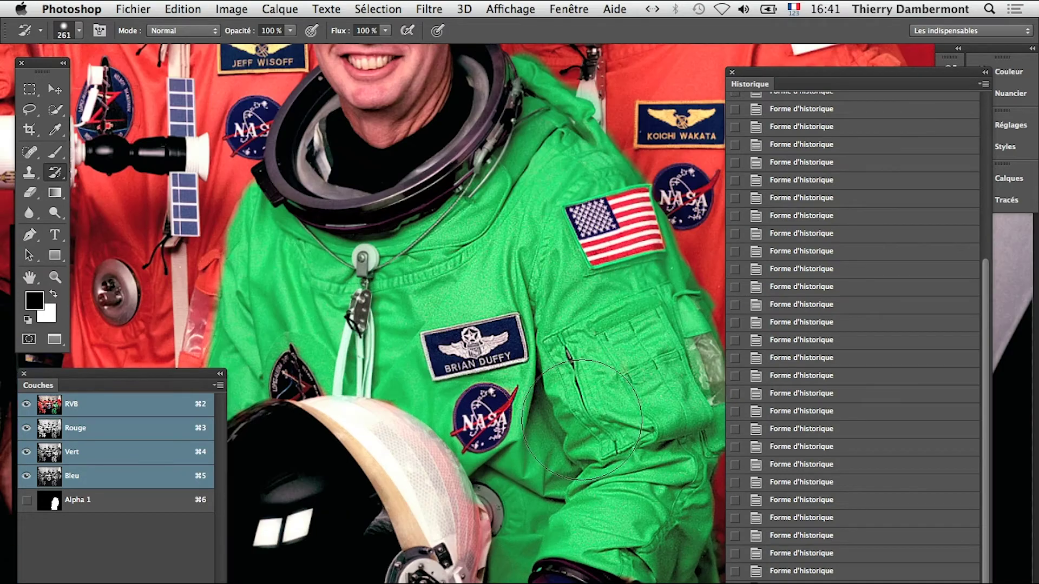
pyautogui.scroll(1, 583, 420)
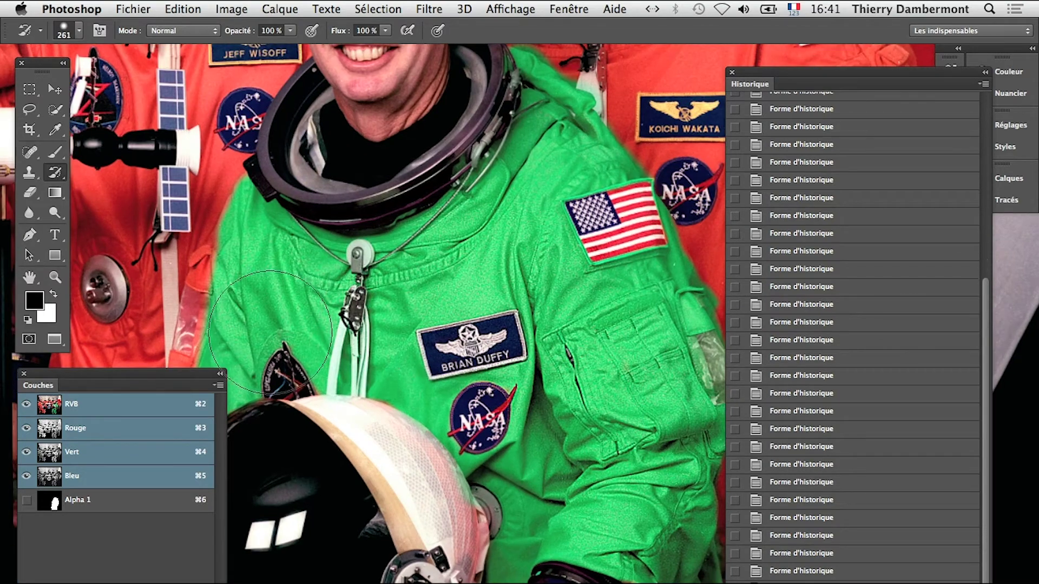
pyautogui.moveTo(520, 247); pyautogui.dragTo(490, 248)
pyautogui.scroll(-1, 533, 225)
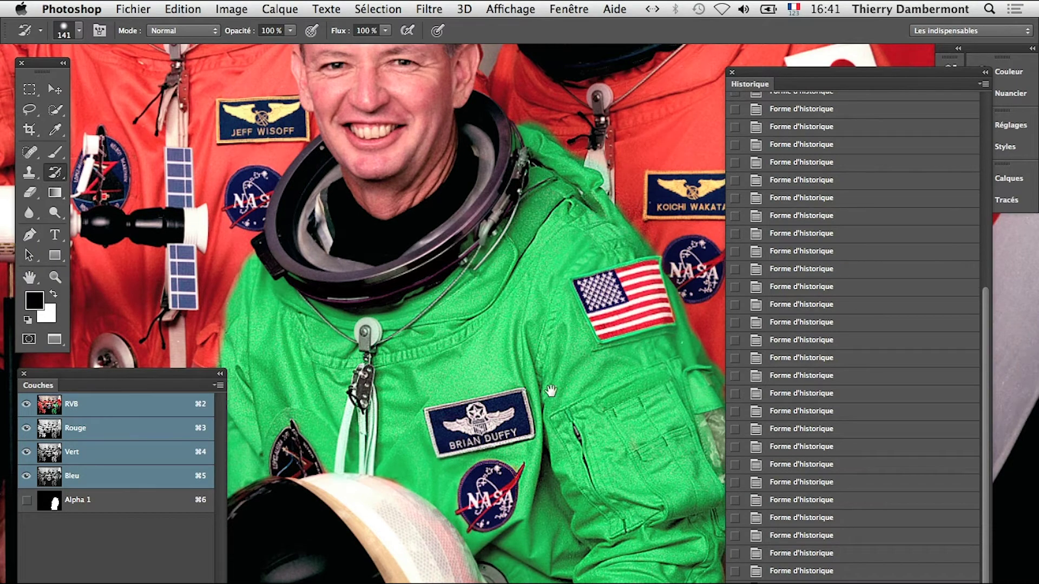
# Continue the local sharpening around the helmet and down the green trouser legs, enlarging the History Brush to 294 px
pyautogui.moveTo(551, 390)
pyautogui.mouseDown()
pyautogui.moveTo(519, 233)
pyautogui.moveTo(476, 173)
pyautogui.moveTo(541, 233)
pyautogui.mouseUp()
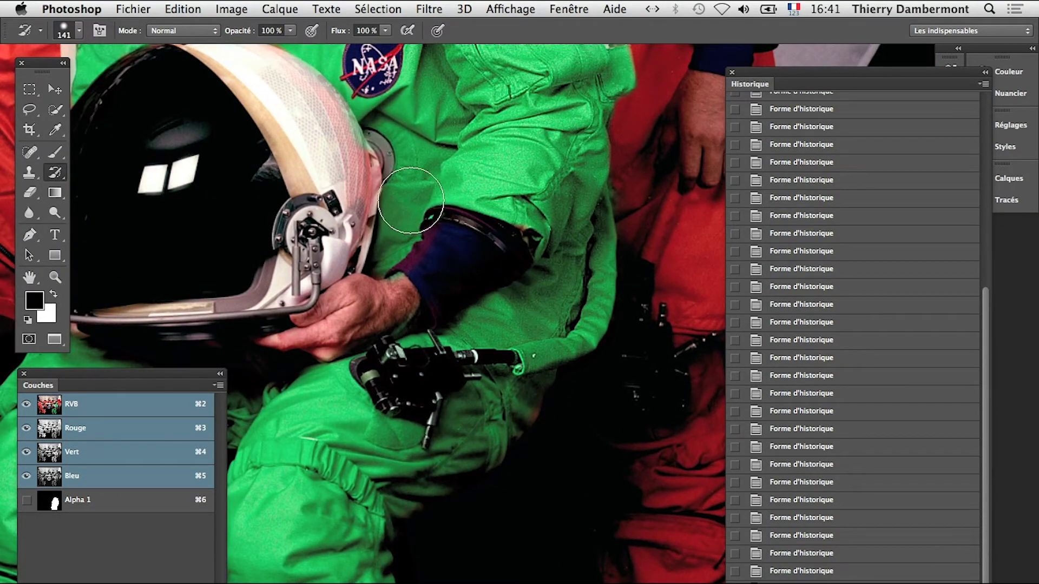
pyautogui.moveTo(408, 106); pyautogui.dragTo(527, 232)
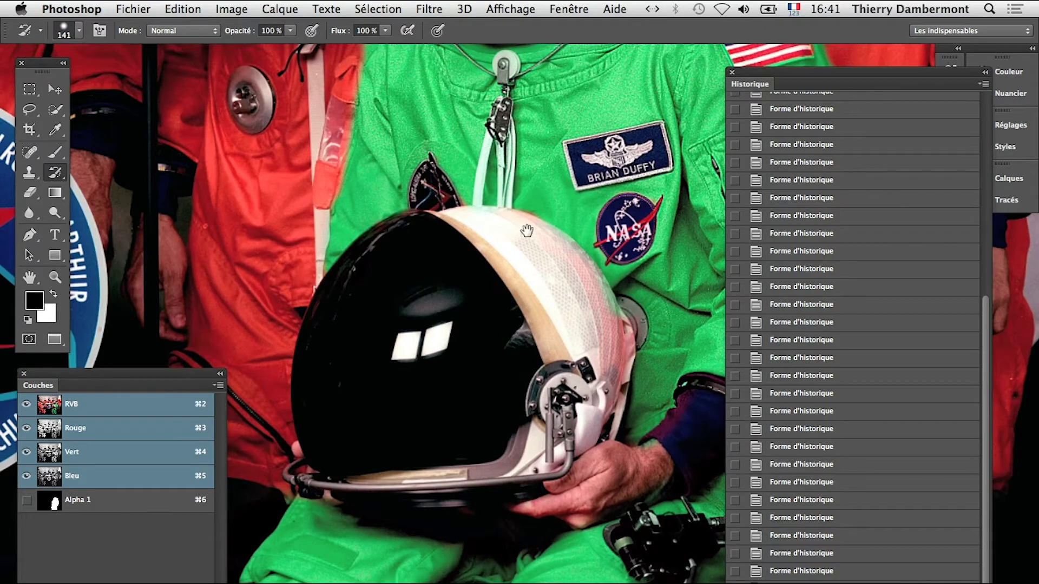
pyautogui.moveTo(399, 270)
pyautogui.mouseDown()
pyautogui.moveTo(460, 27)
pyautogui.moveTo(449, 5)
pyautogui.moveTo(460, 16)
pyautogui.mouseUp()
pyautogui.moveTo(411, 372); pyautogui.dragTo(428, 371)
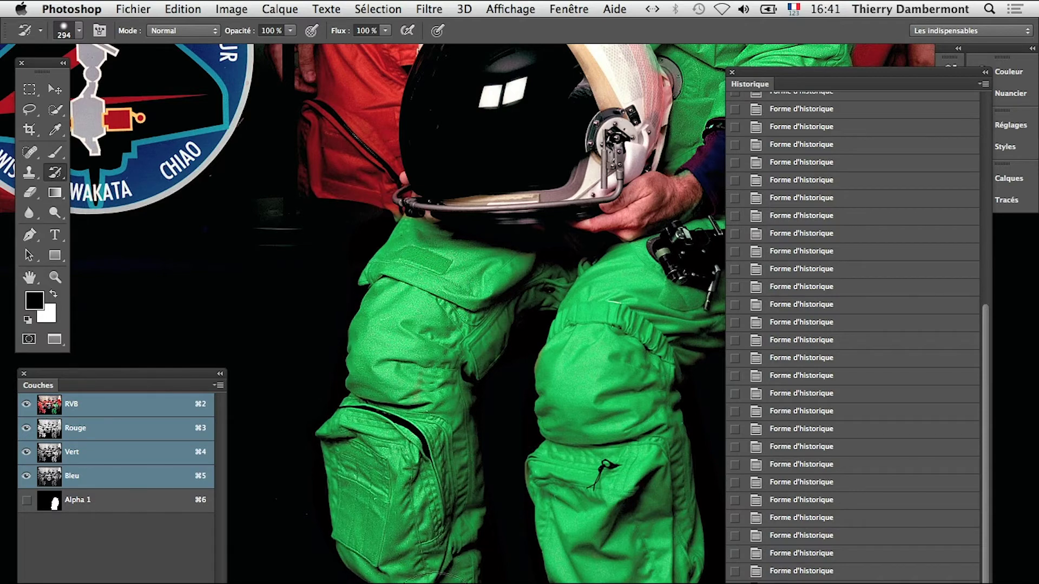
pyautogui.moveTo(644, 357); pyautogui.dragTo(615, 555)
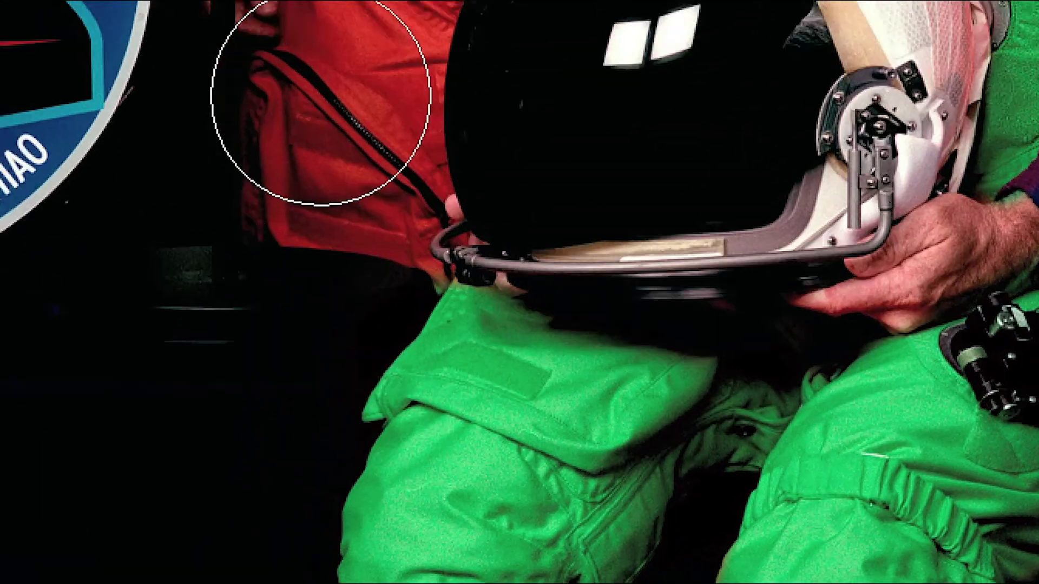
# Lower the History Brush opacity to 53 % and bring the seated astronaut's chest and sleeve into close view
pyautogui.click(290, 33)
pyautogui.moveTo(274, 41); pyautogui.dragTo(261, 37)
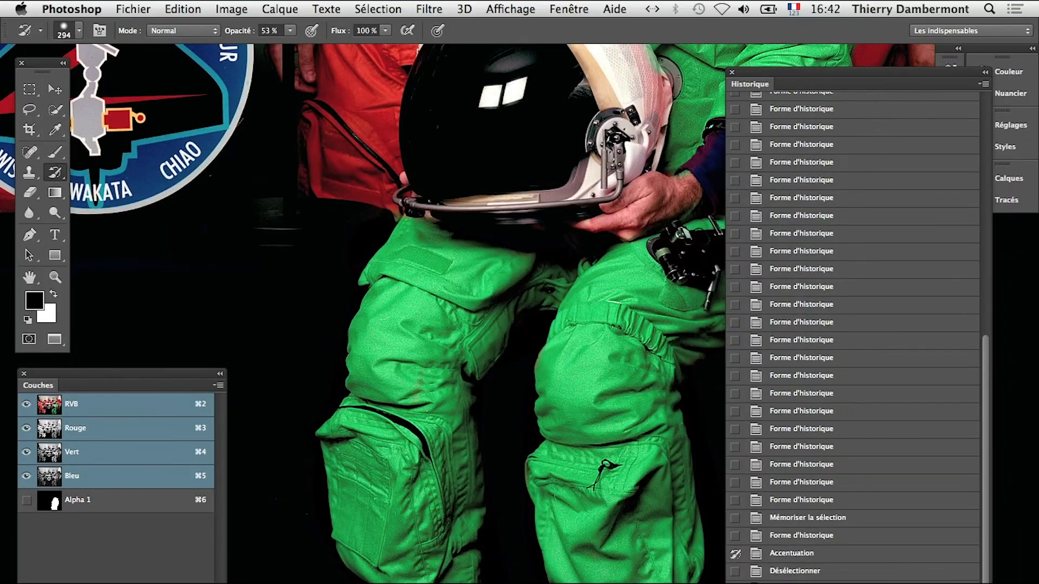
pyautogui.keyDown('alt'); pyautogui.click(437, 64); pyautogui.keyUp('alt')
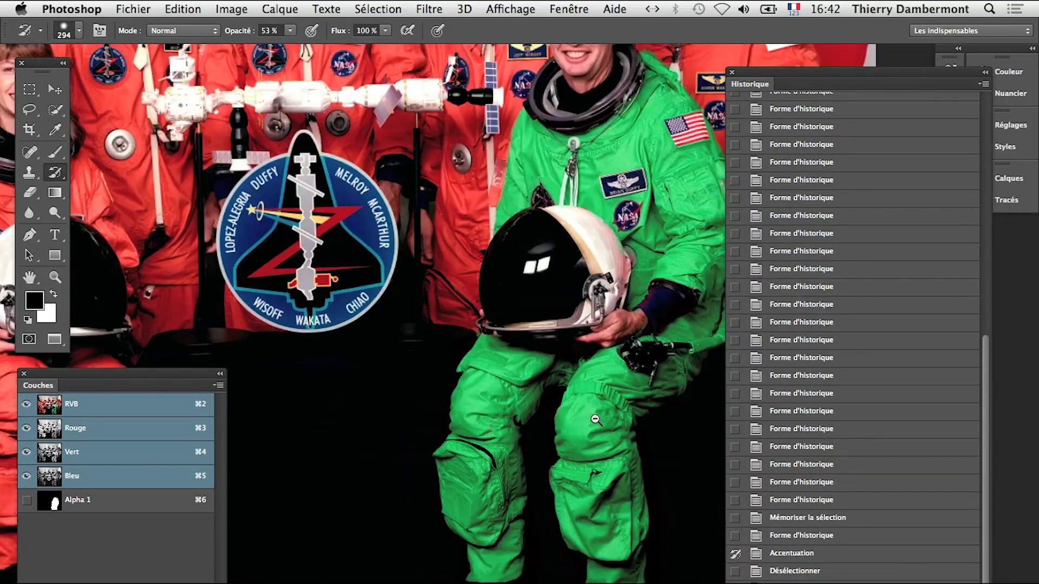
pyautogui.keyDown('alt'); pyautogui.click(595, 420); pyautogui.keyUp('alt')
pyautogui.click(645, 224)
pyautogui.moveTo(648, 252); pyautogui.dragTo(487, 311)
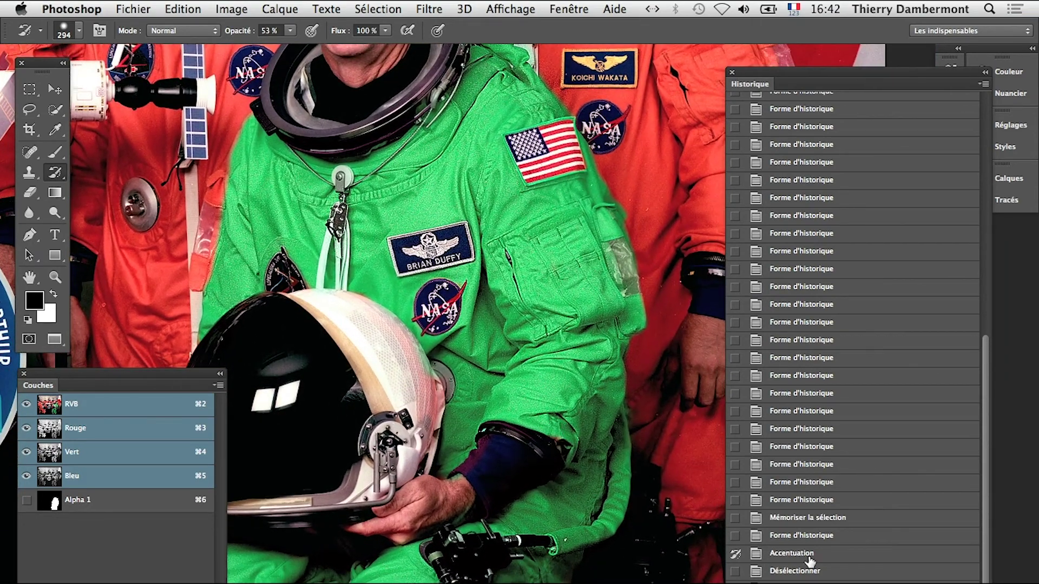